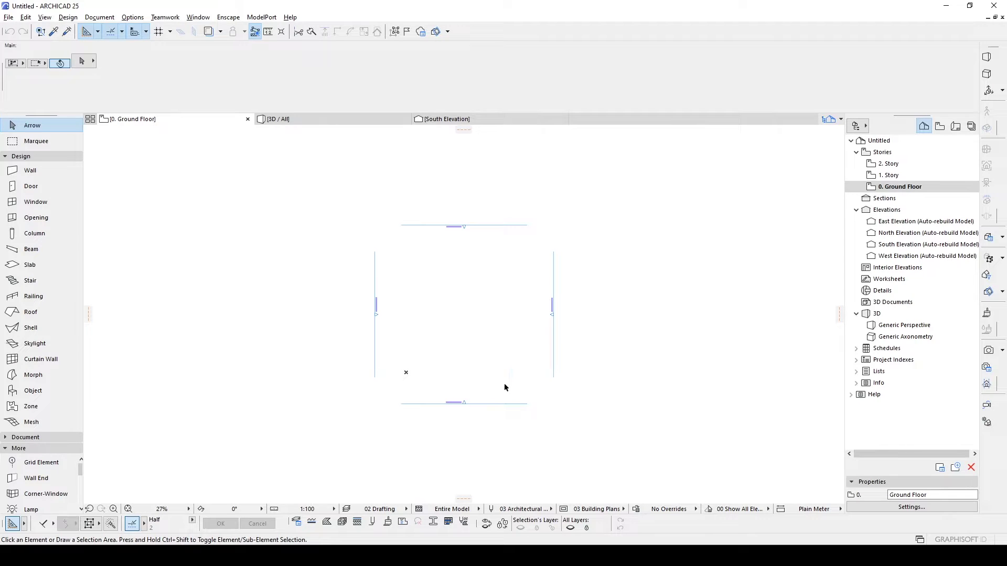
# - Activate the Lamp tool and open its default settings
pyautogui.scroll(-1, 32, 498)
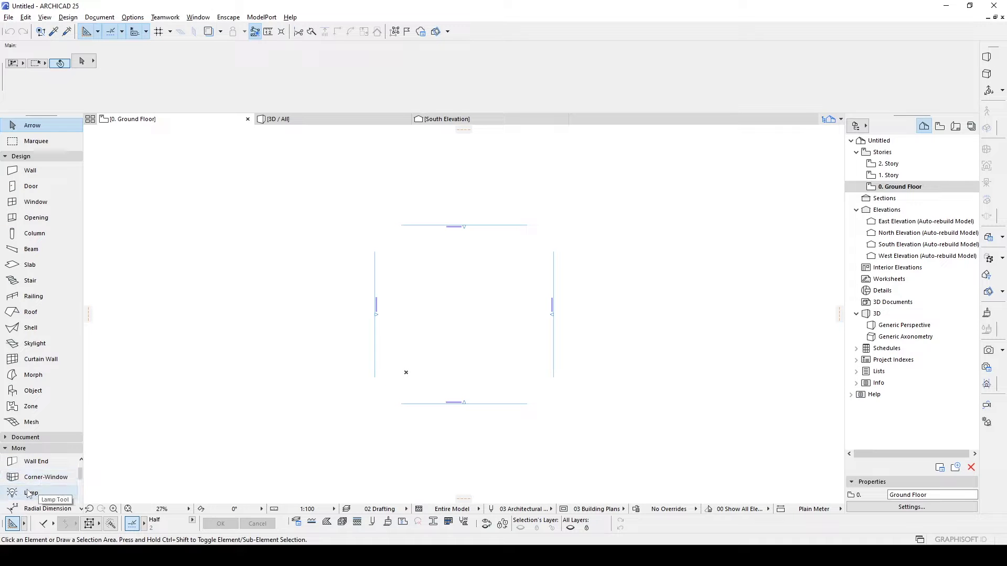
pyautogui.click(32, 494)
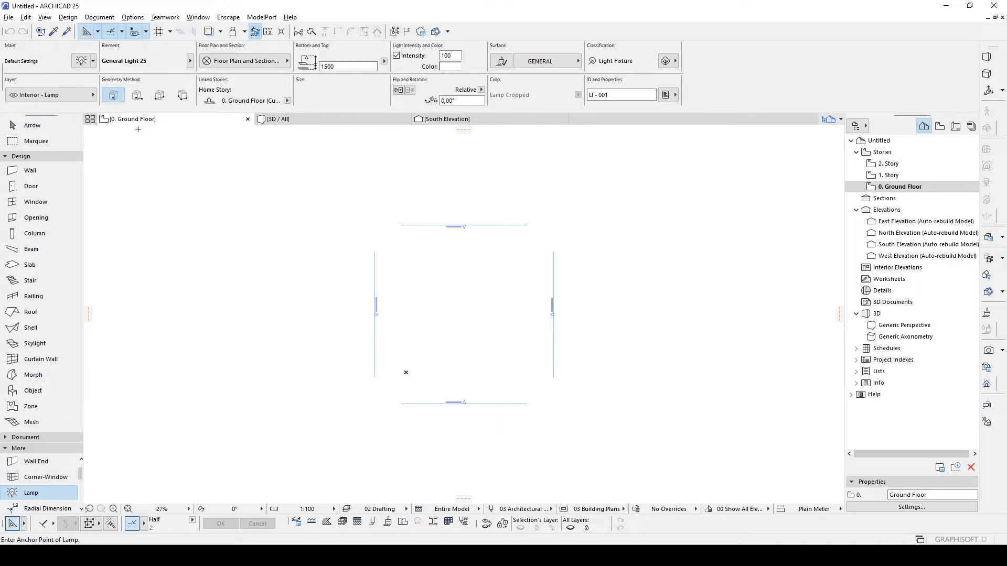
pyautogui.click(81, 61)
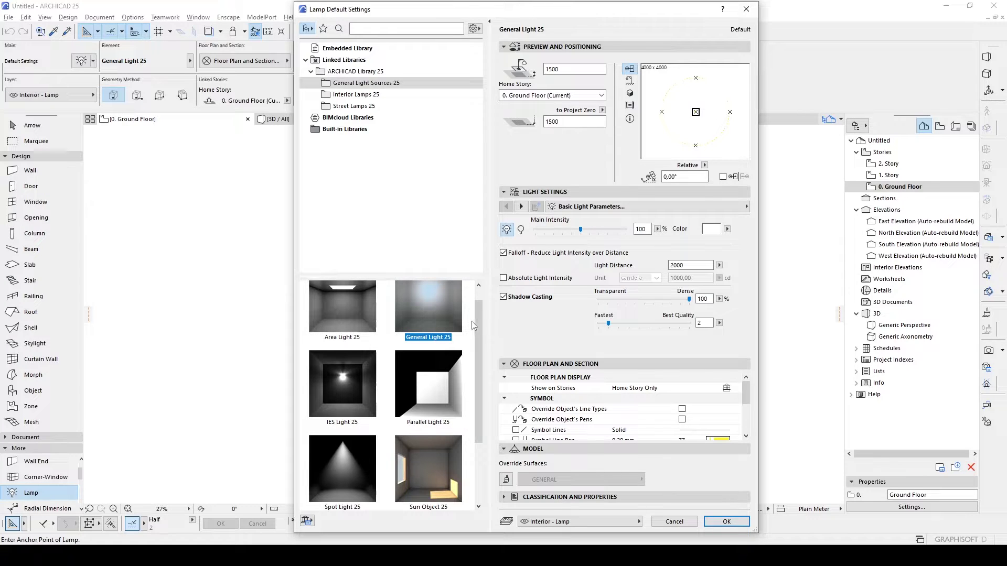
# - Browse the lamp types in the General Light Sources 25 library folder, from Area Light 25 to Window Light 25
pyautogui.scroll(1, 481, 316)
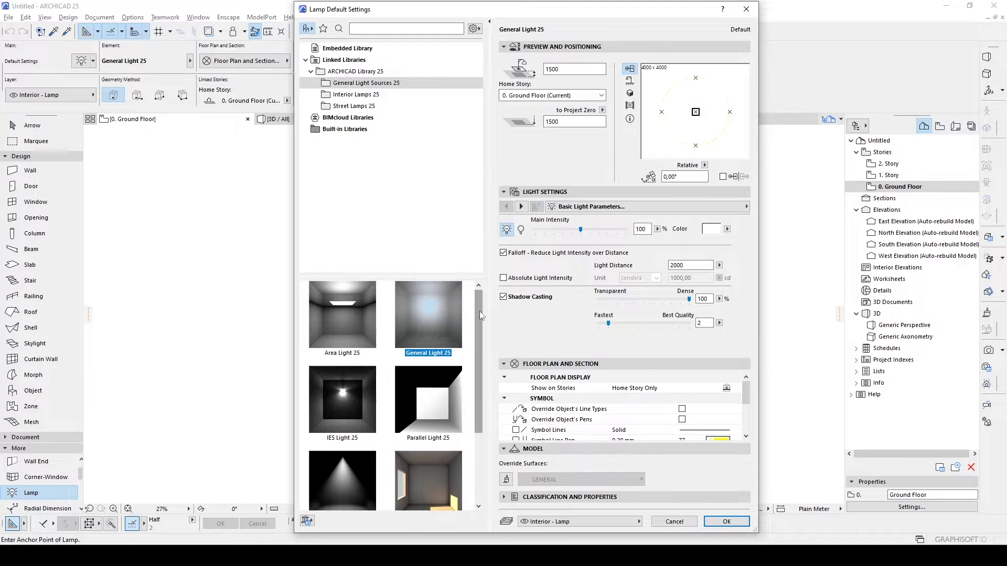
pyautogui.moveTo(464, 295)
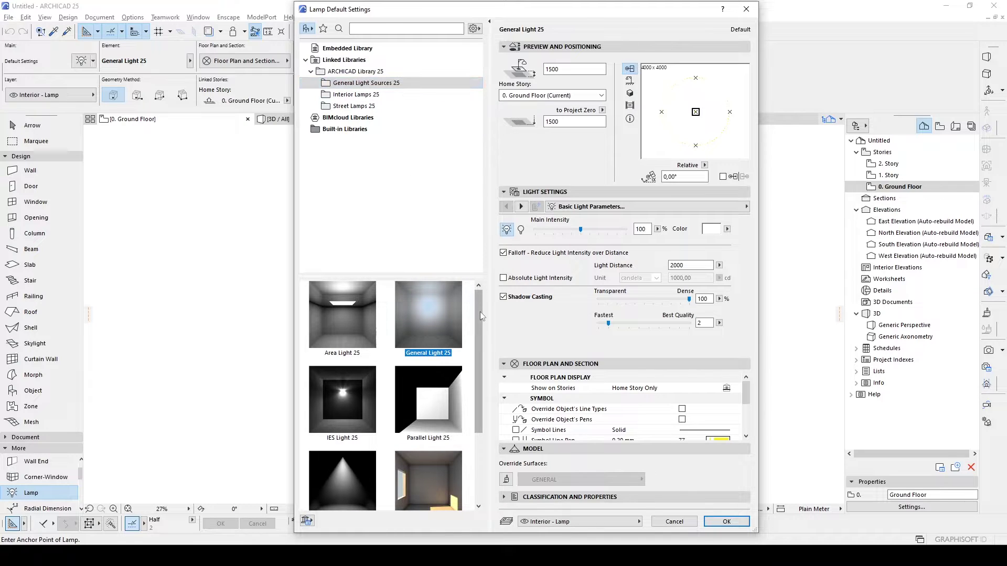
pyautogui.moveTo(479, 311); pyautogui.dragTo(481, 368)
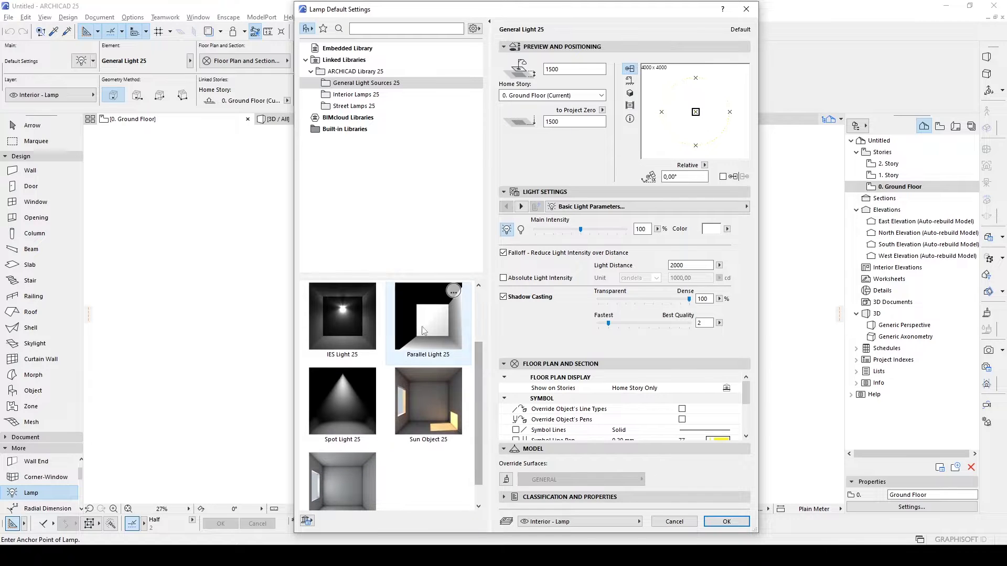
pyautogui.moveTo(452, 375)
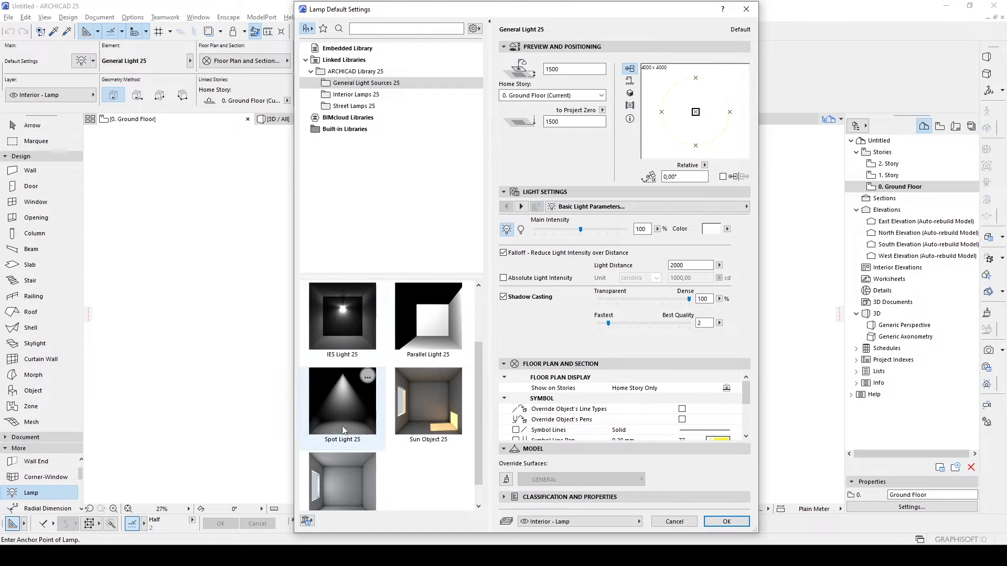
pyautogui.moveTo(477, 412); pyautogui.dragTo(477, 444)
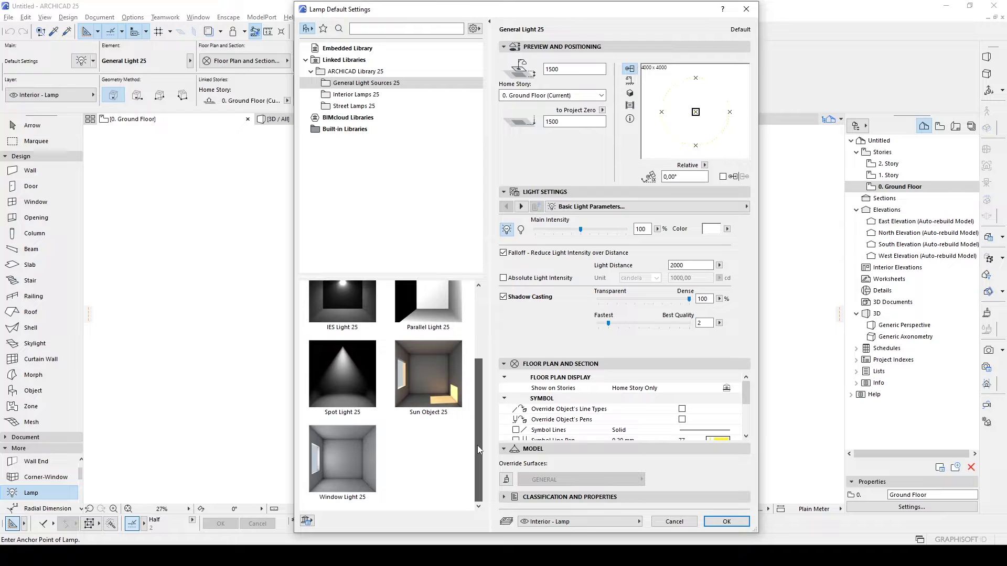
pyautogui.moveTo(319, 427)
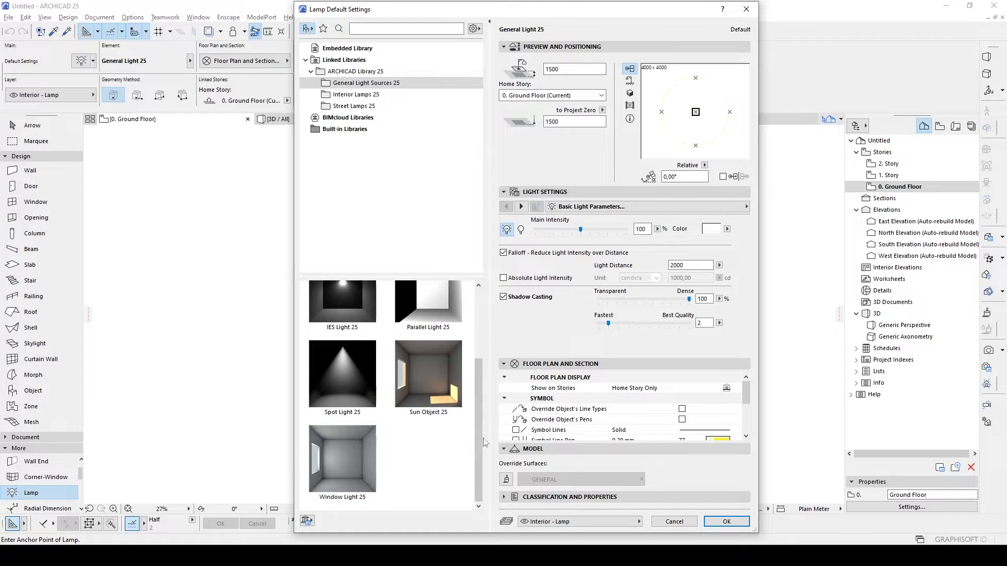
pyautogui.scroll(1, 461, 338)
pyautogui.moveTo(481, 325); pyautogui.dragTo(488, 342)
pyautogui.scroll(-2, 489, 342)
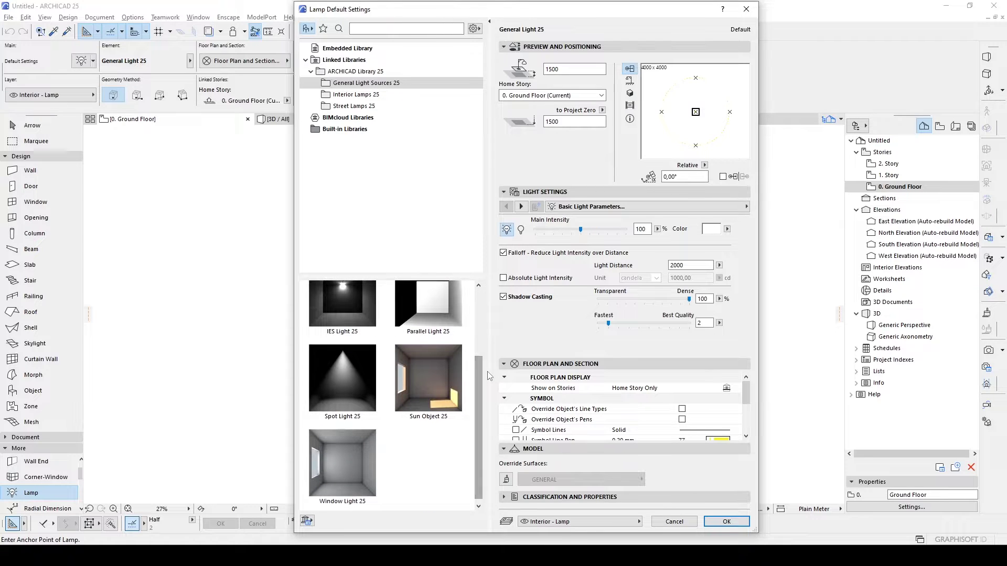
# - Choose Street Lamp 04 25 from the Street Lamps 25 library folder as the default lamp
pyautogui.click(346, 98)
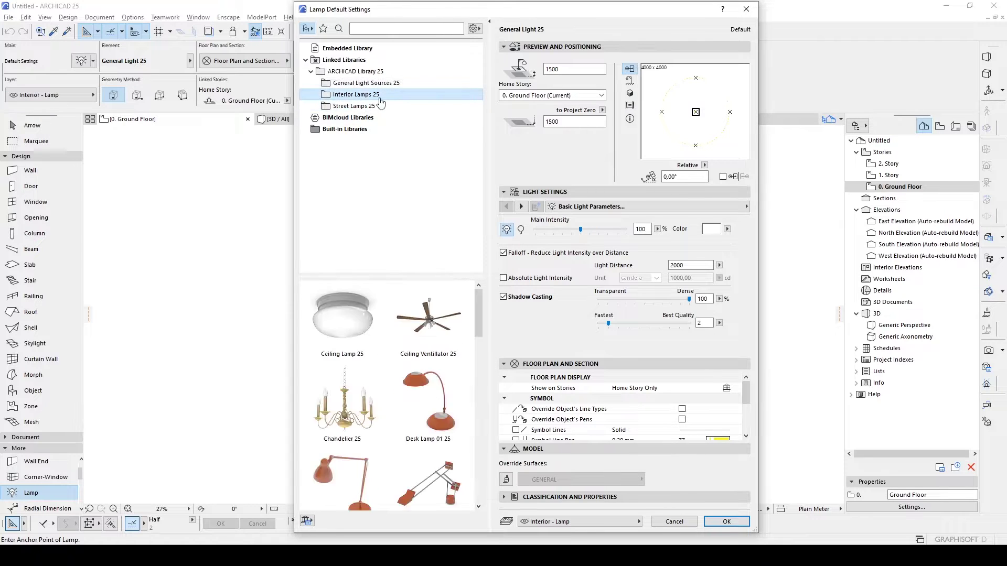
pyautogui.click(331, 107)
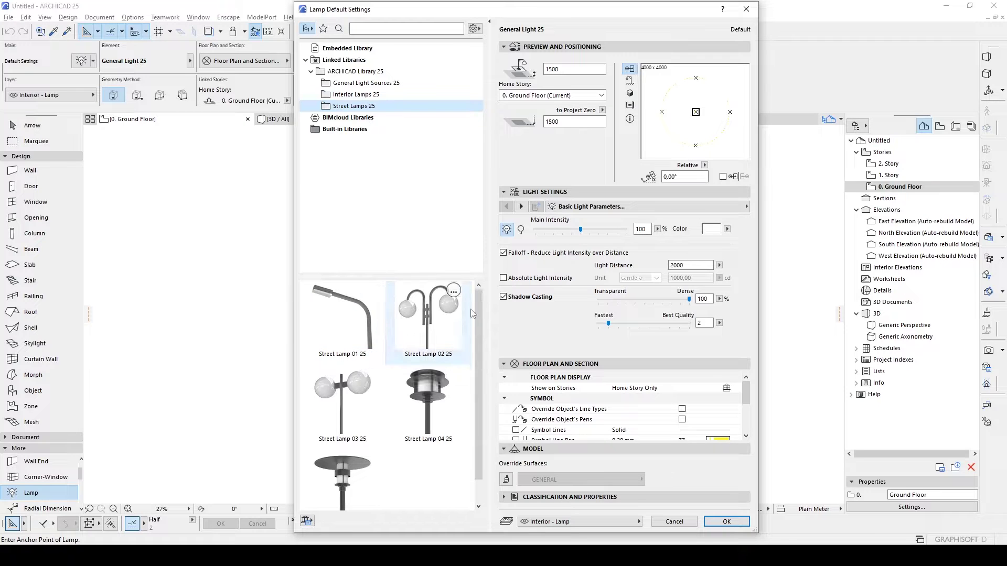
pyautogui.moveTo(480, 310); pyautogui.dragTo(477, 331)
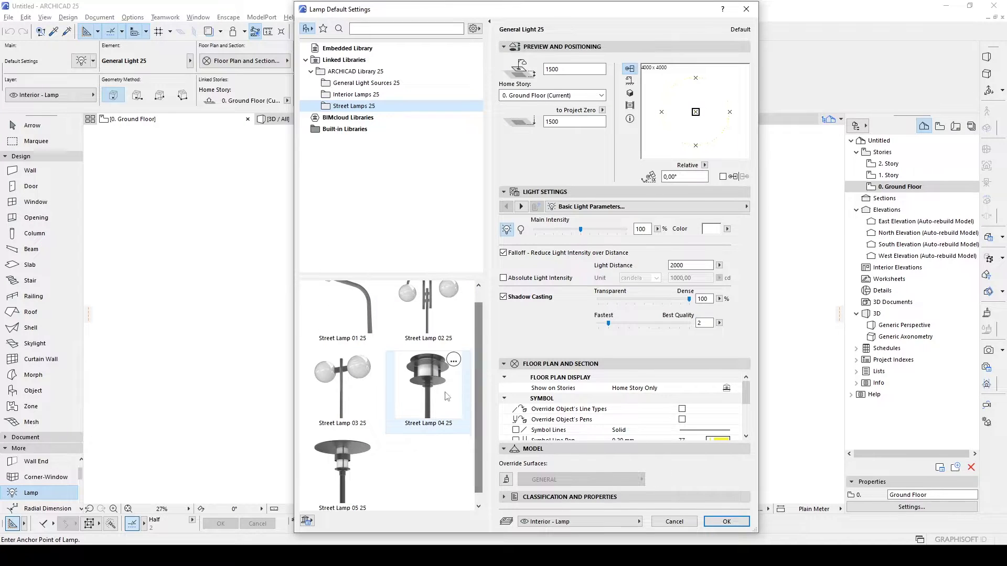
pyautogui.click(426, 397)
pyautogui.click(347, 377)
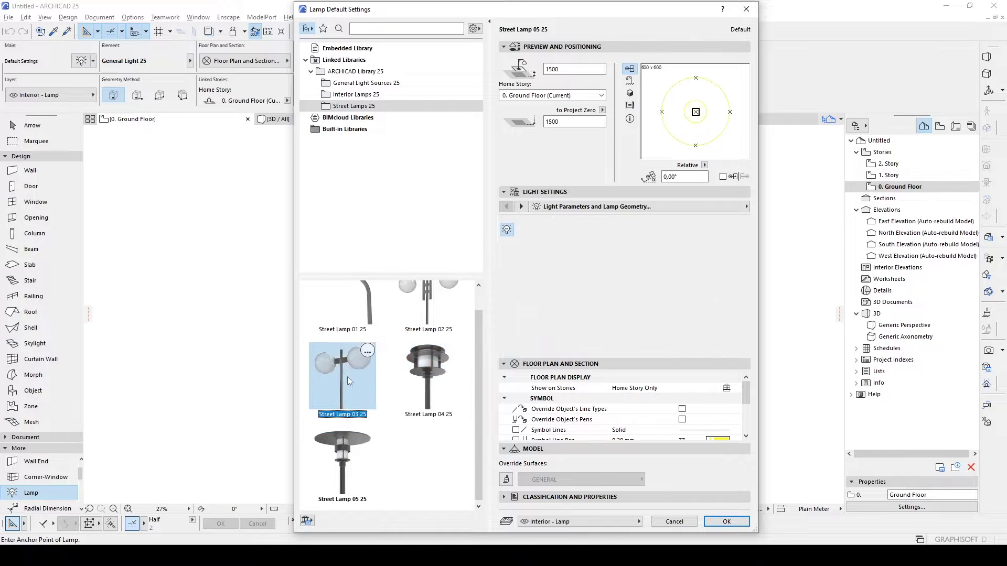
pyautogui.click(362, 315)
pyautogui.click(400, 317)
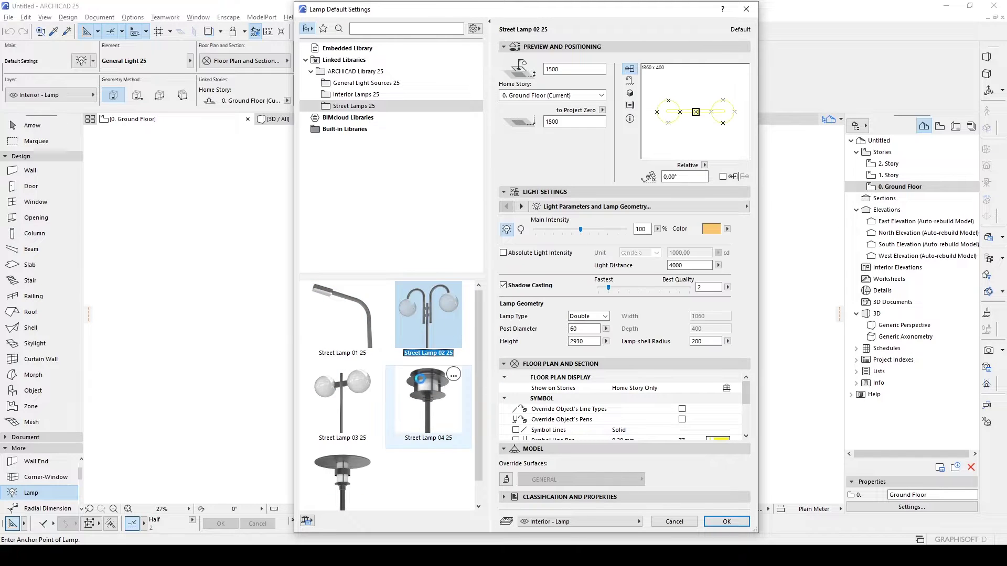
pyautogui.click(428, 402)
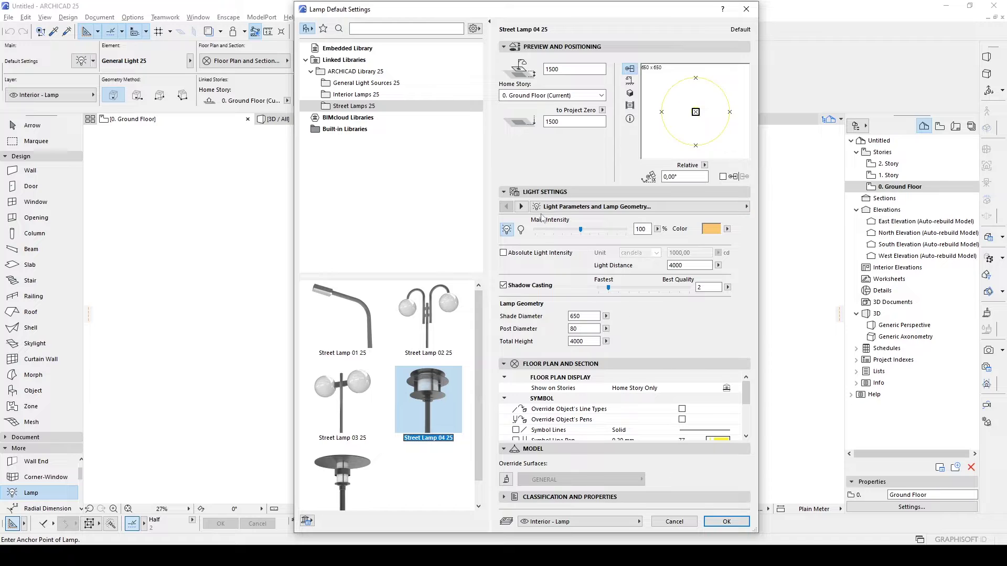
# - Check the Floor Plan and Model Representation settings, accept the defaults and place one Street Lamp 04 25 on the Ground Floor plan
pyautogui.click(520, 206)
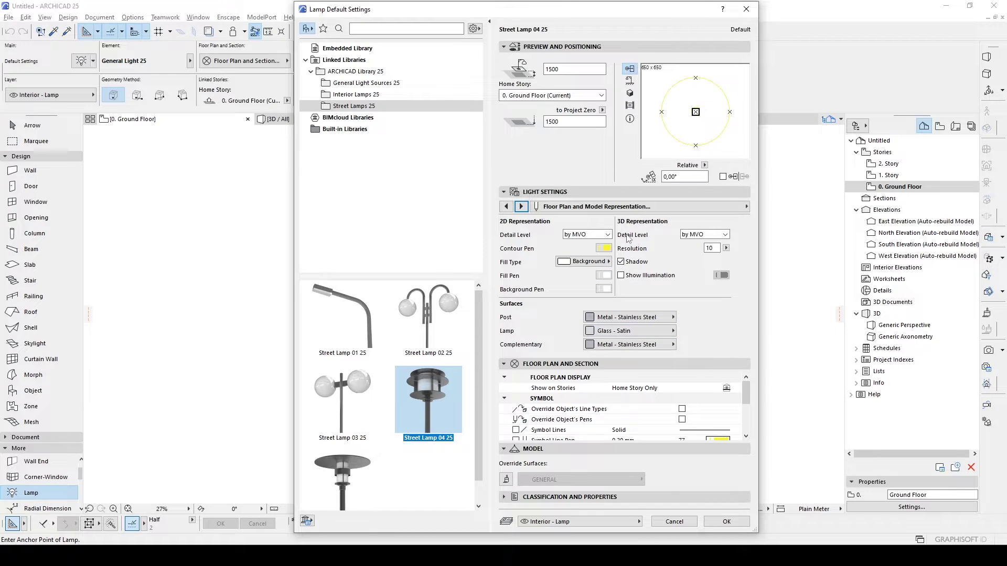
pyautogui.click(662, 250)
pyautogui.click(727, 522)
pyautogui.scroll(8, 473, 313)
pyautogui.click(425, 294)
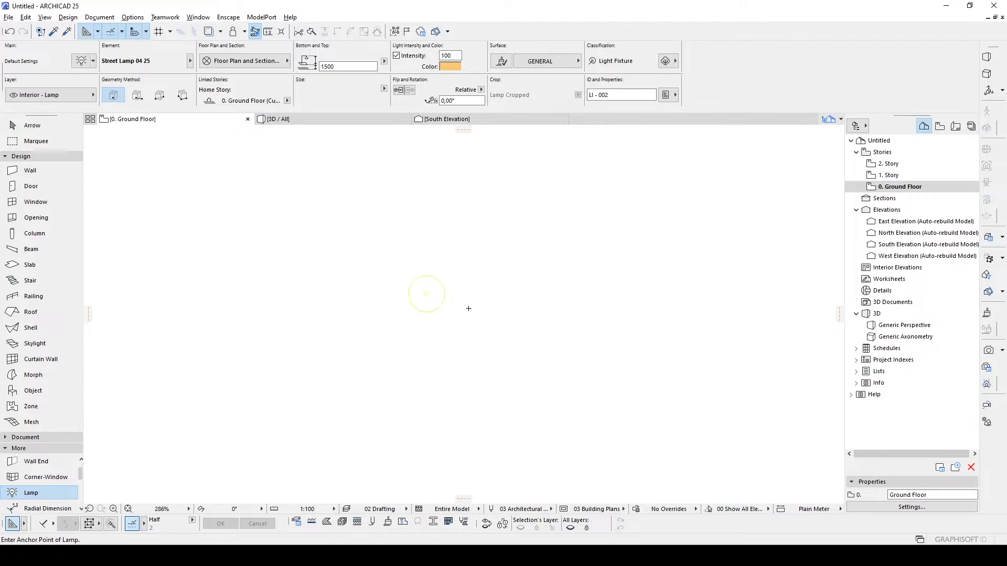
pyautogui.press('Escape')
# - Show the placed street lamp in the 3D view and inspect the faceted edges of its head up close
pyautogui.press('F3')
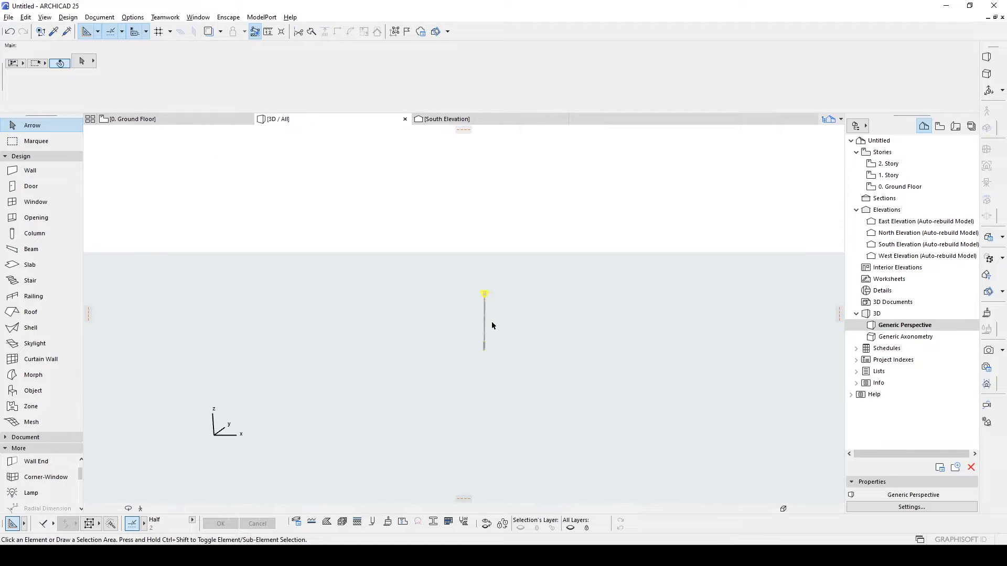
pyautogui.scroll(8, 476, 289)
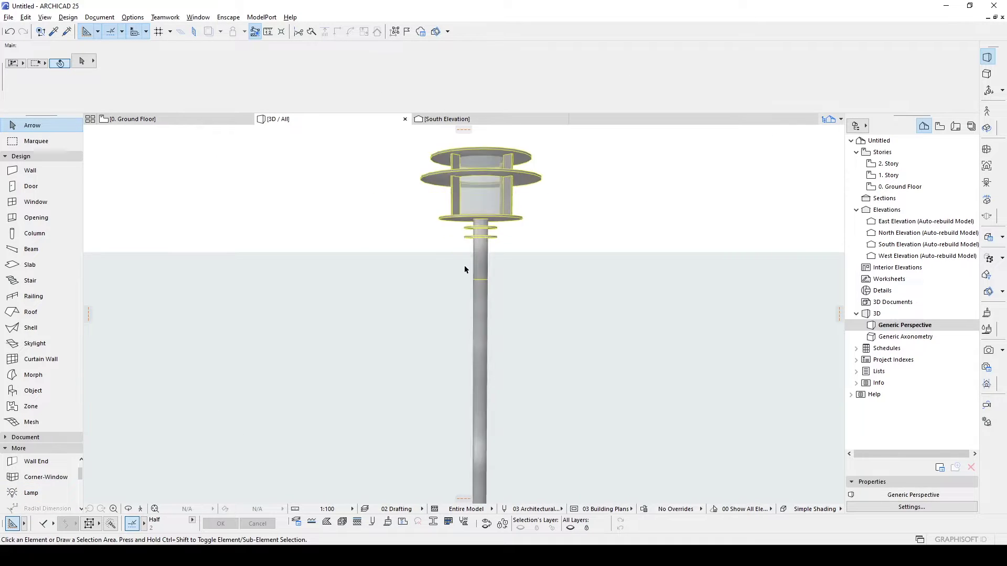
pyautogui.click(499, 249)
pyautogui.scroll(10, 499, 249)
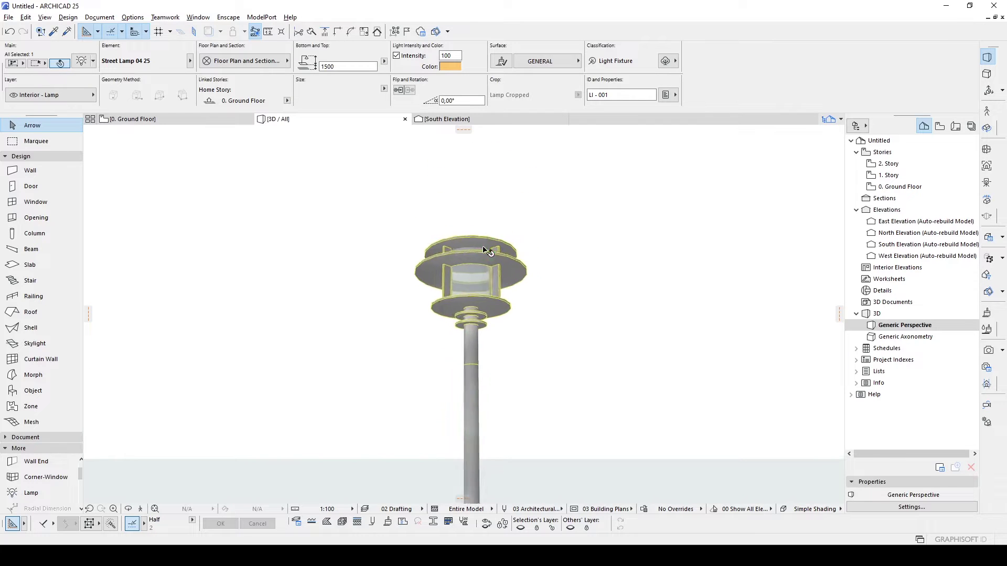
pyautogui.scroll(-3, 489, 268)
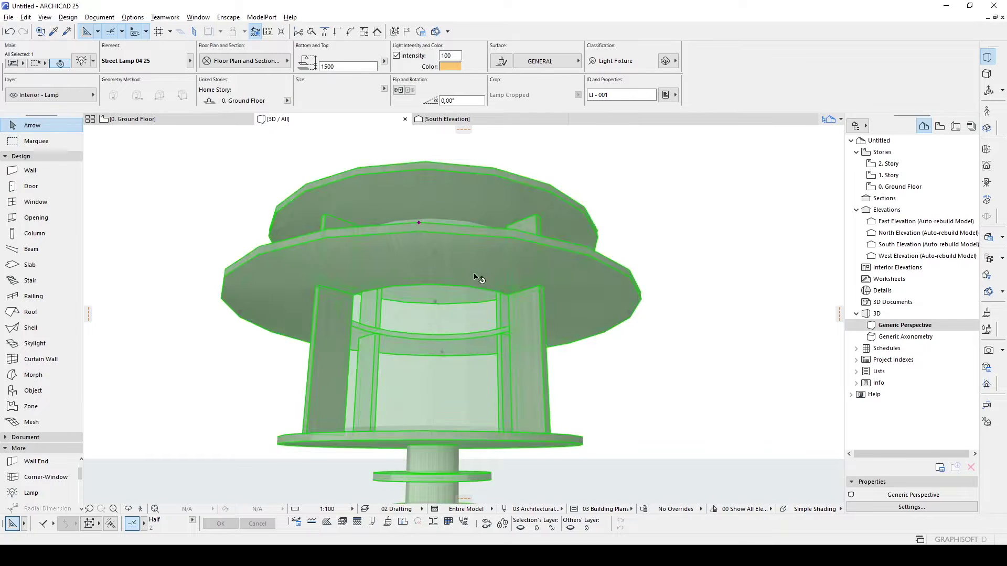
pyautogui.scroll(6, 502, 239)
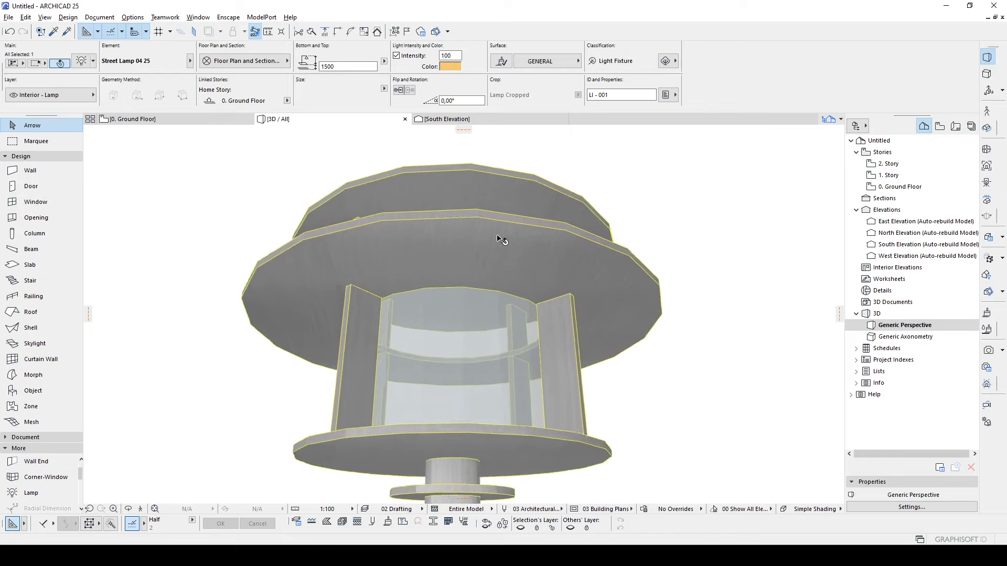
# - Set the 3D representation resolution of the placed street lamp to 32
pyautogui.press('Escape')
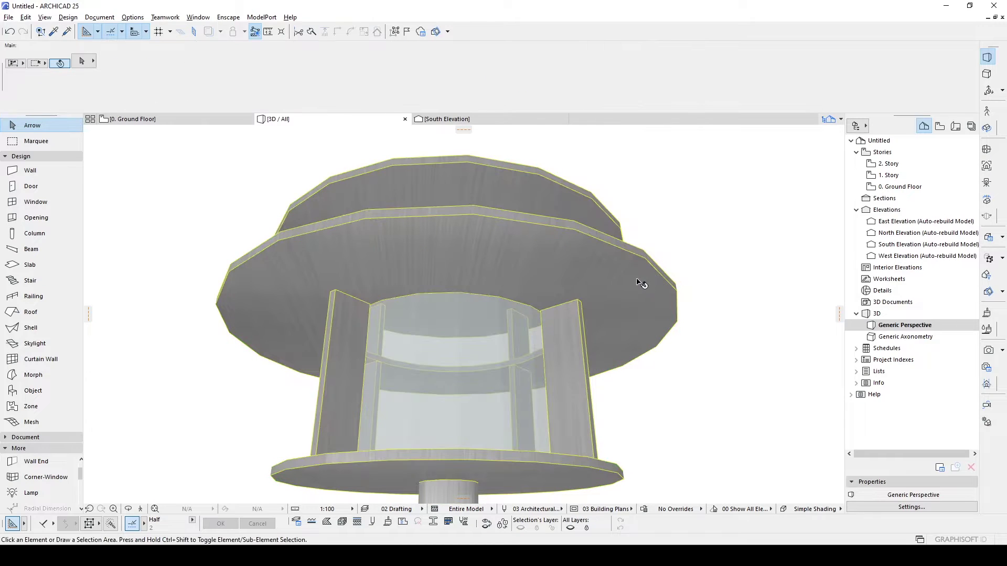
pyautogui.click(587, 262)
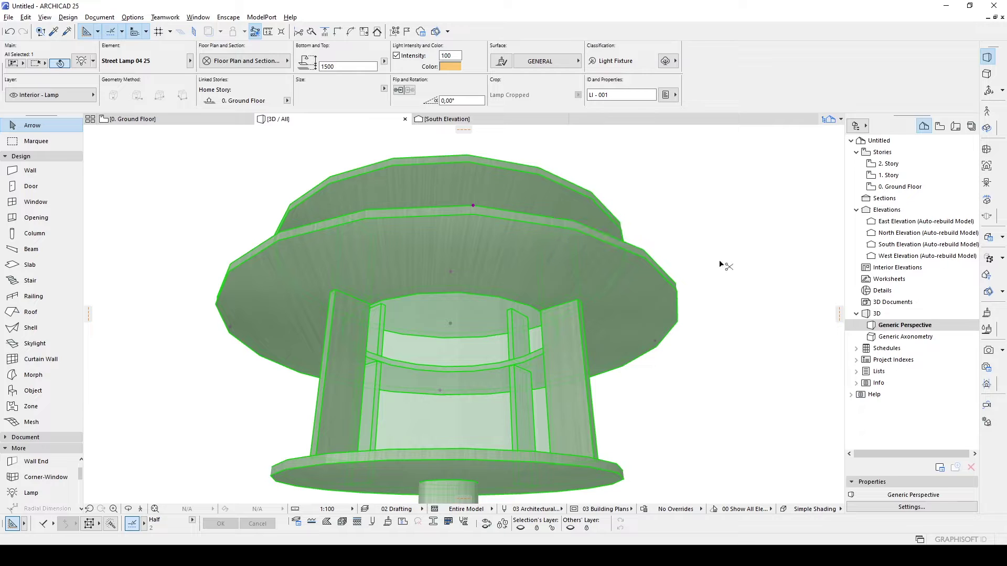
pyautogui.hotkey('ctrl', 't')
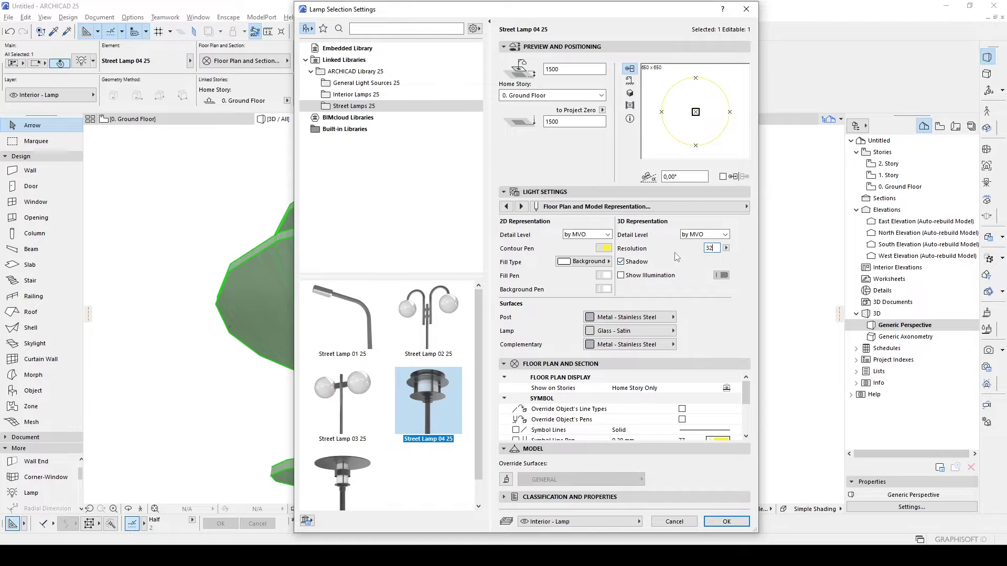
pyautogui.click(726, 520)
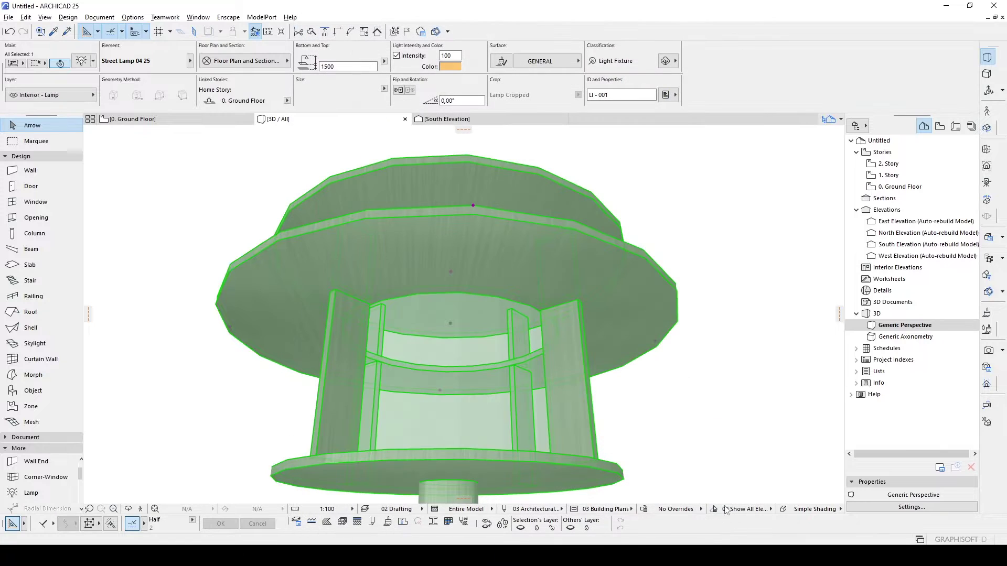
pyautogui.click(744, 392)
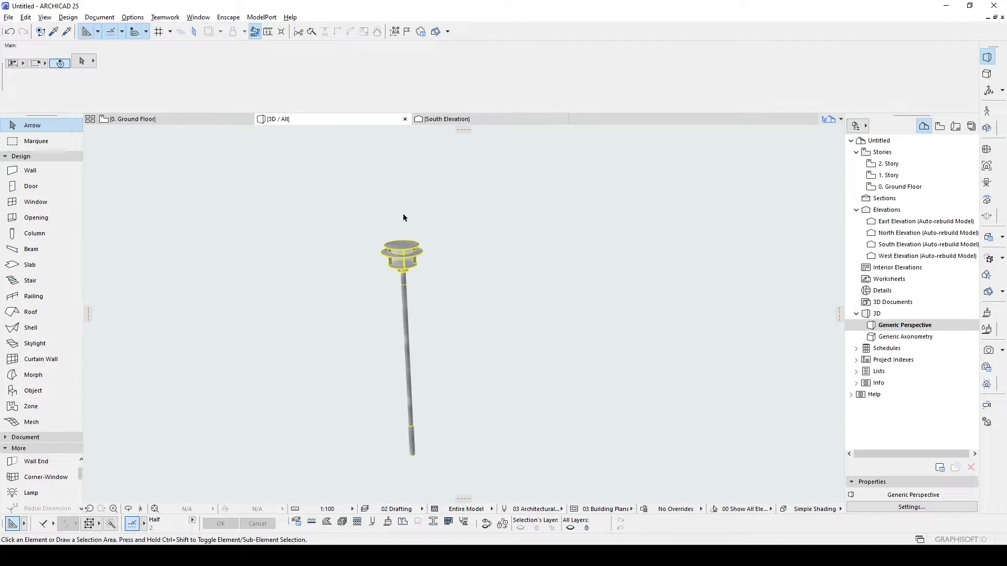
# - Open the selected street lamp's settings and examine its Description parameters
pyautogui.moveTo(365, 270); pyautogui.dragTo(472, 260, button='middle')
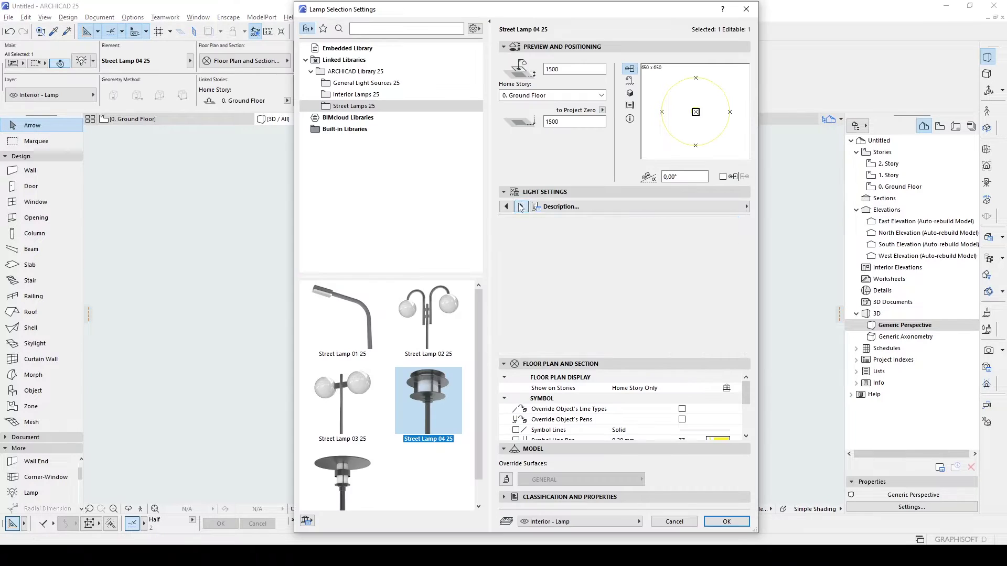
pyautogui.click(521, 207)
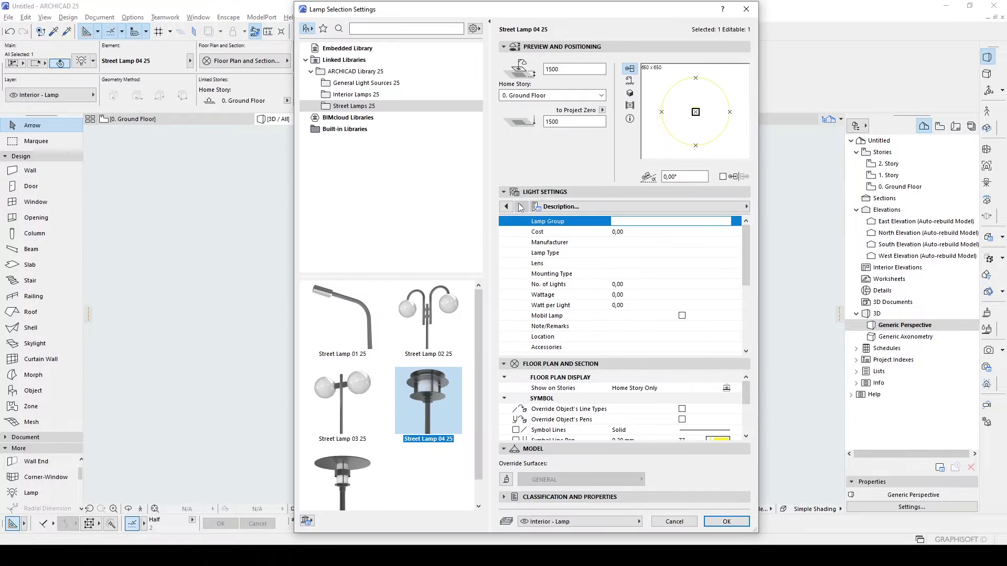
pyautogui.moveTo(747, 256); pyautogui.dragTo(755, 233)
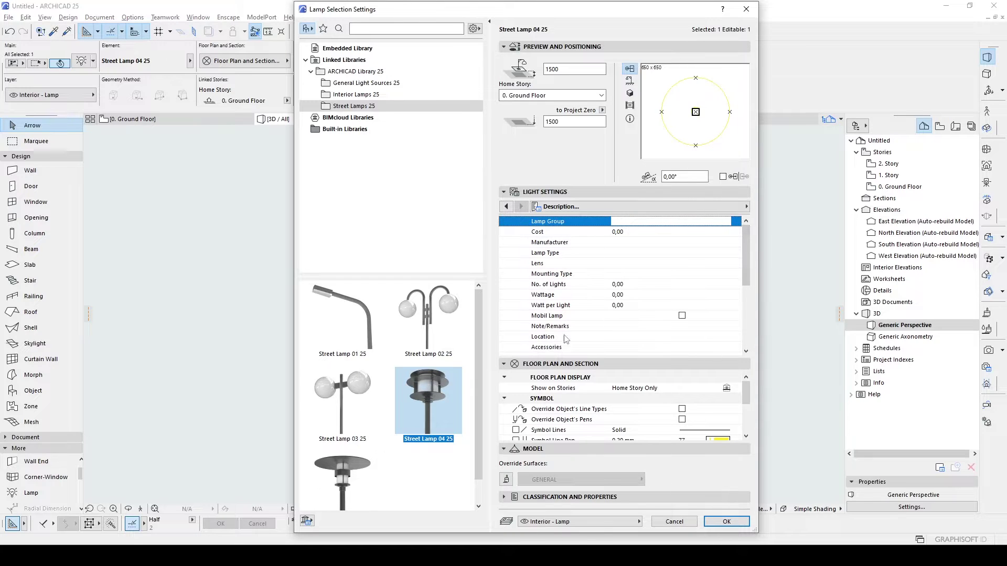
# - Preview Street Lamp 01 25, Street Lamp 03 25 and Street Lamp 05 25 as alternatives for the selected lamp
pyautogui.click(342, 320)
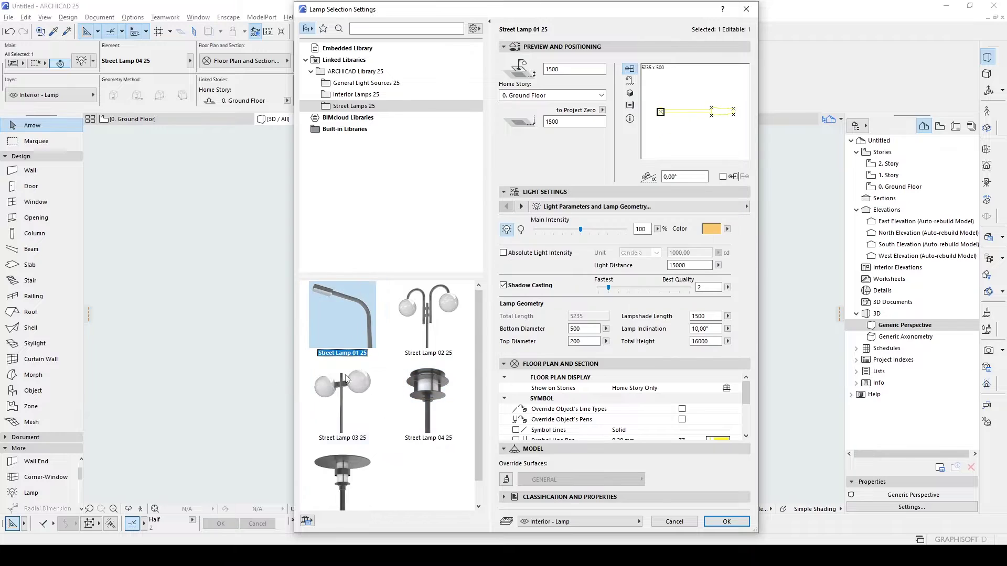
pyautogui.click(343, 401)
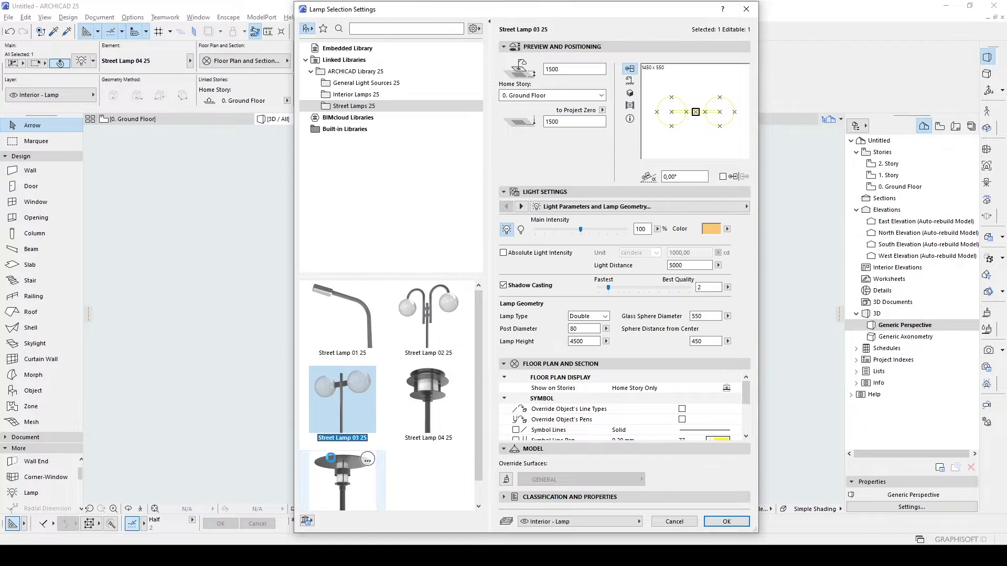
pyautogui.click(332, 464)
pyautogui.scroll(1, 474, 373)
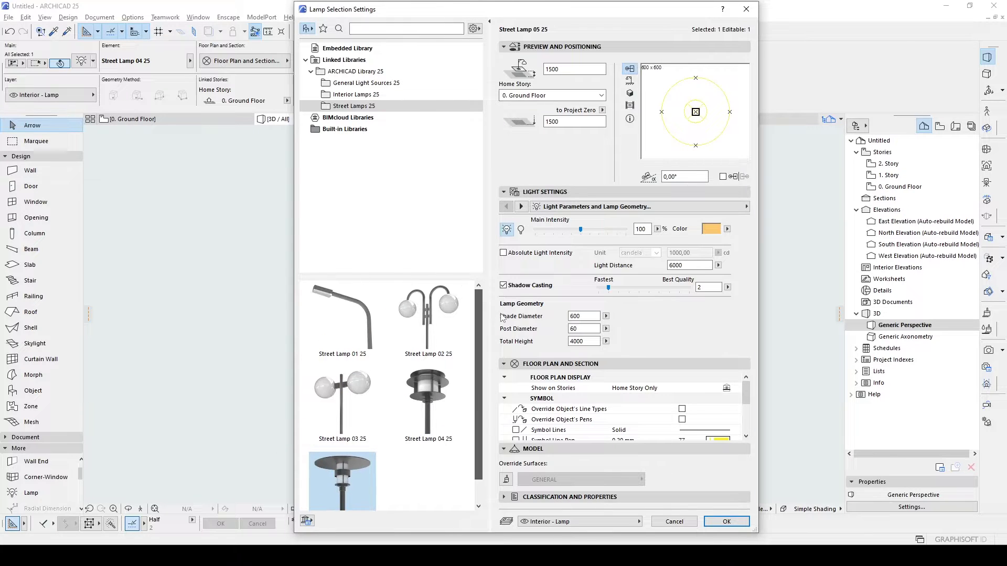
# - Open the Interior Lamps 25 library folder and browse its lamps
pyautogui.click(357, 94)
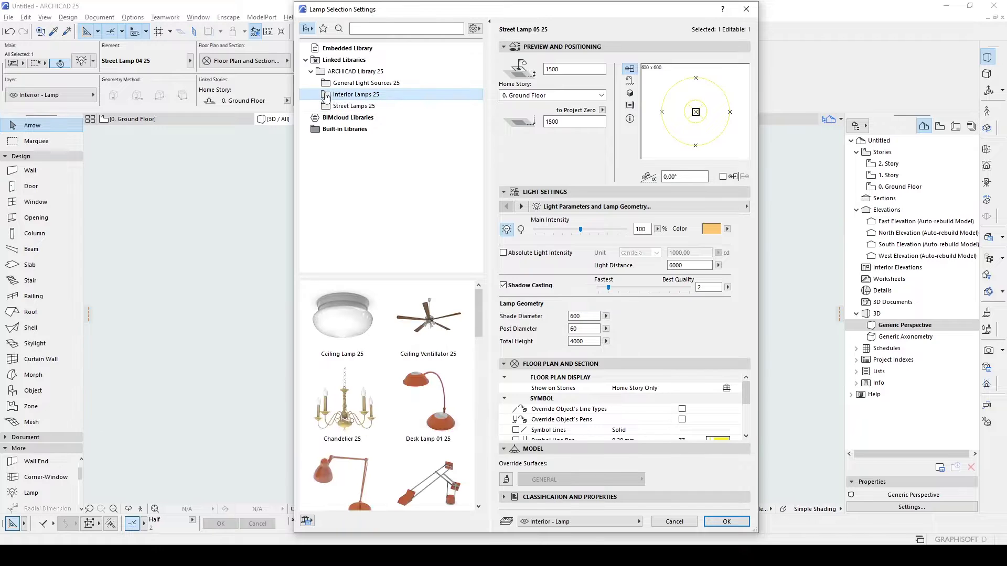
pyautogui.scroll(-1, 479, 291)
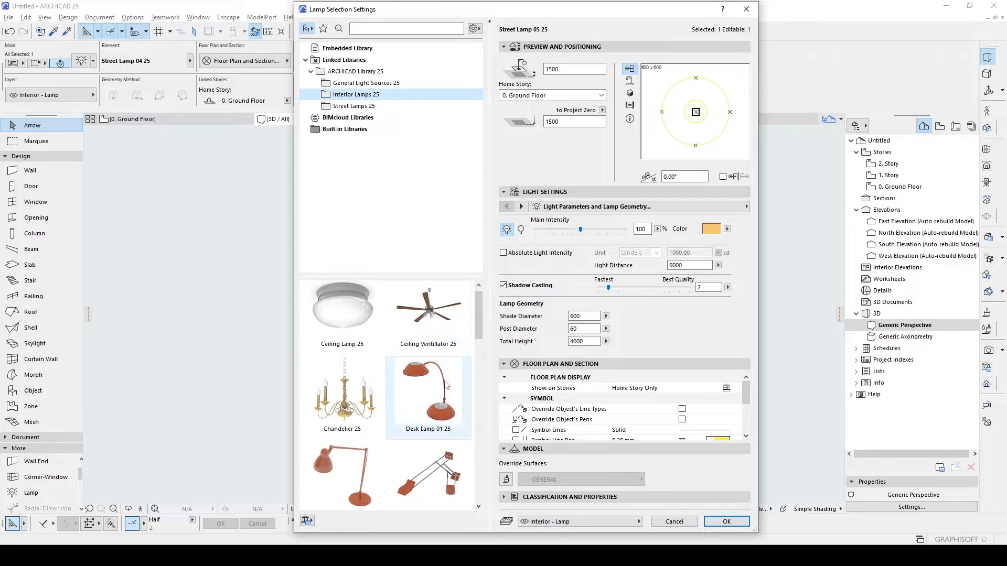
pyautogui.moveTo(478, 307); pyautogui.dragTo(499, 300)
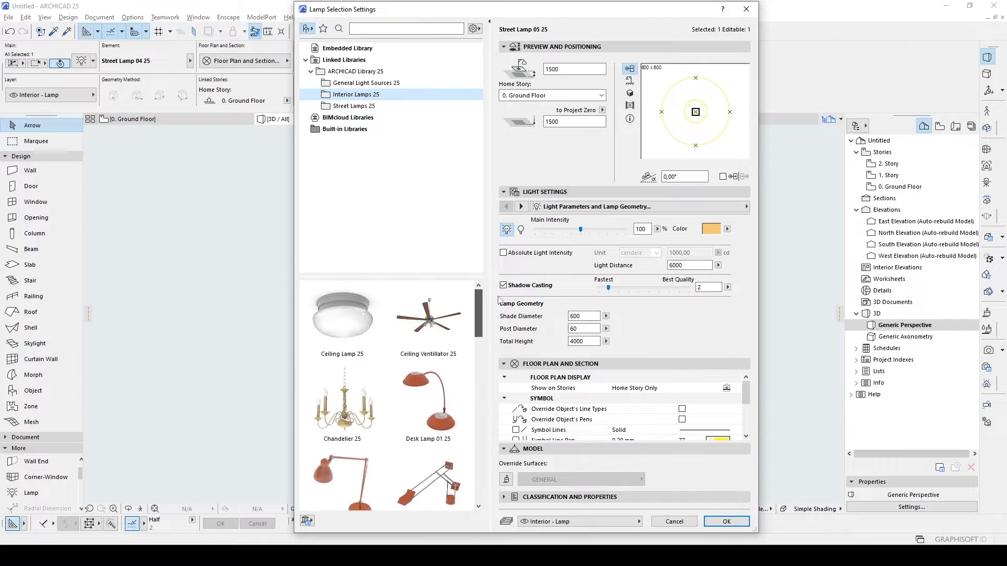
# - Try Ceiling Lamp 25 in the Type 10 style and review its light, geometry and Model Representation settings
pyautogui.click(341, 354)
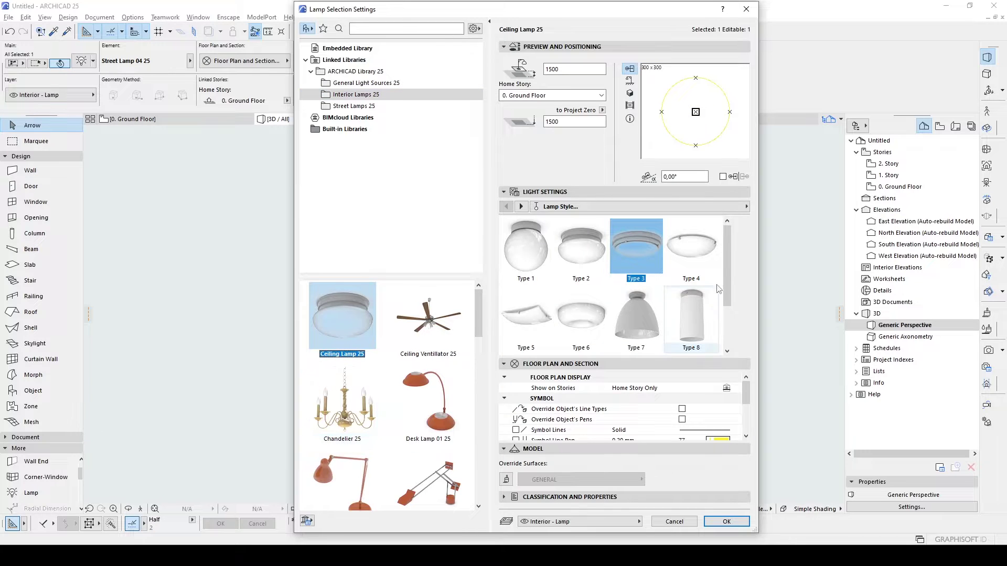
pyautogui.moveTo(726, 259); pyautogui.dragTo(725, 310)
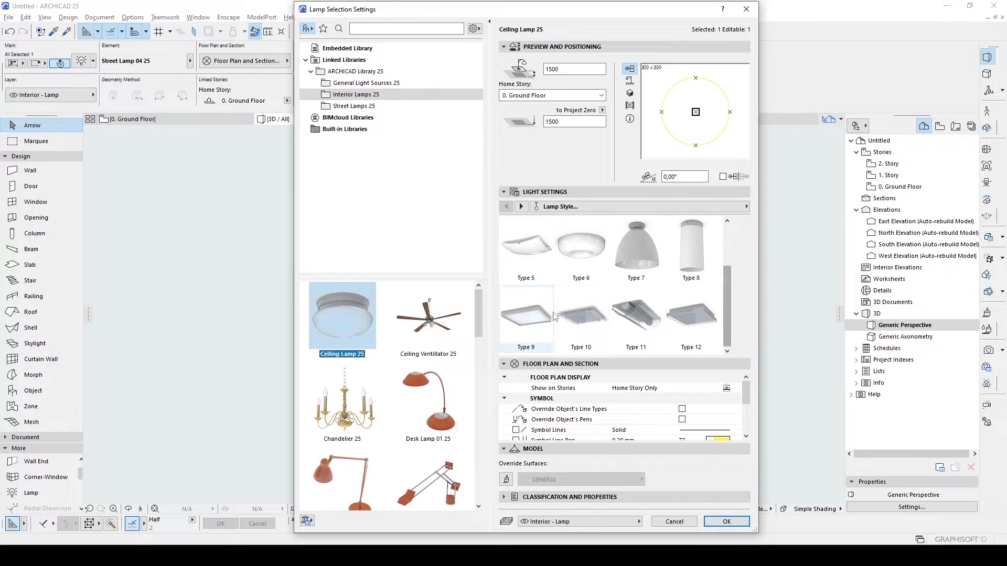
pyautogui.click(576, 303)
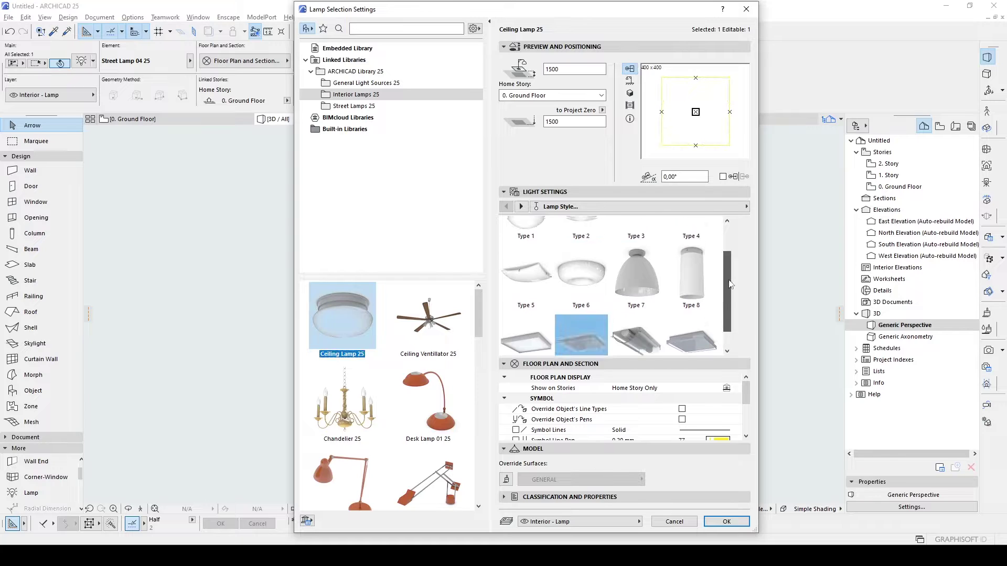
pyautogui.click(521, 207)
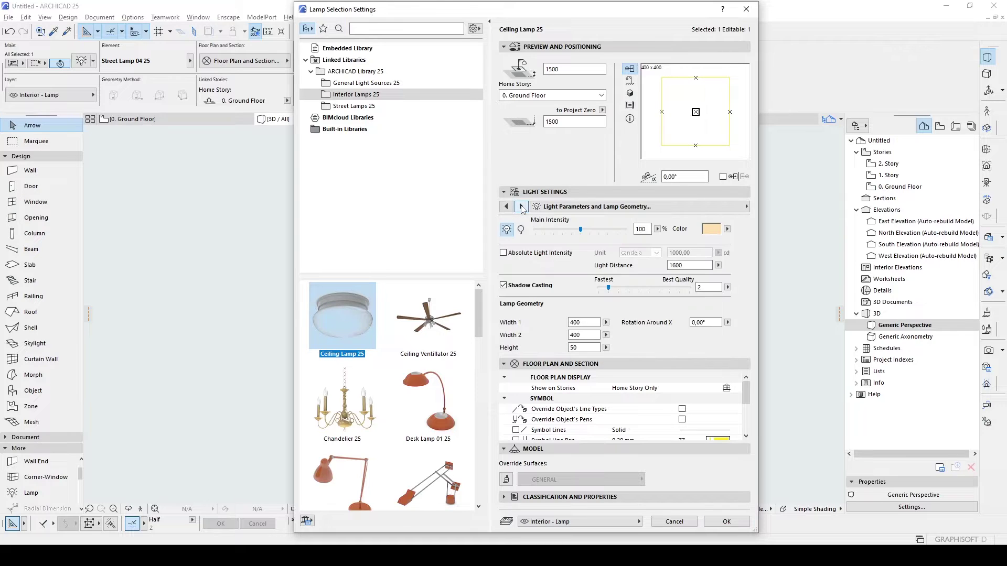
pyautogui.click(521, 206)
pyautogui.click(520, 206)
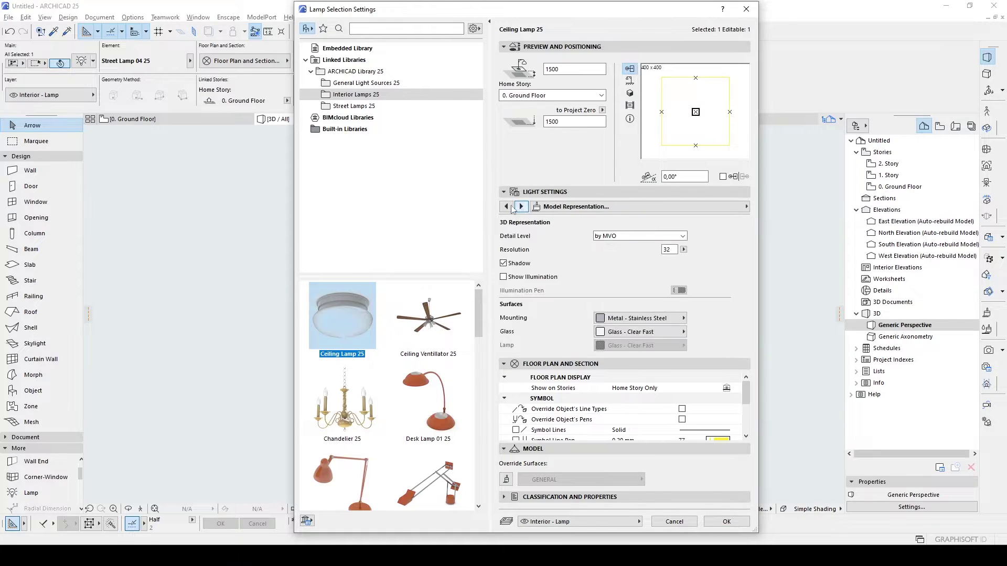
pyautogui.click(520, 206)
pyautogui.click(507, 206)
# - Browse the other interior lamps, previewing Recessed Spot 25, the Wall Lamp 25 styles and Spotlight Kit 25
pyautogui.scroll(-1, 376, 381)
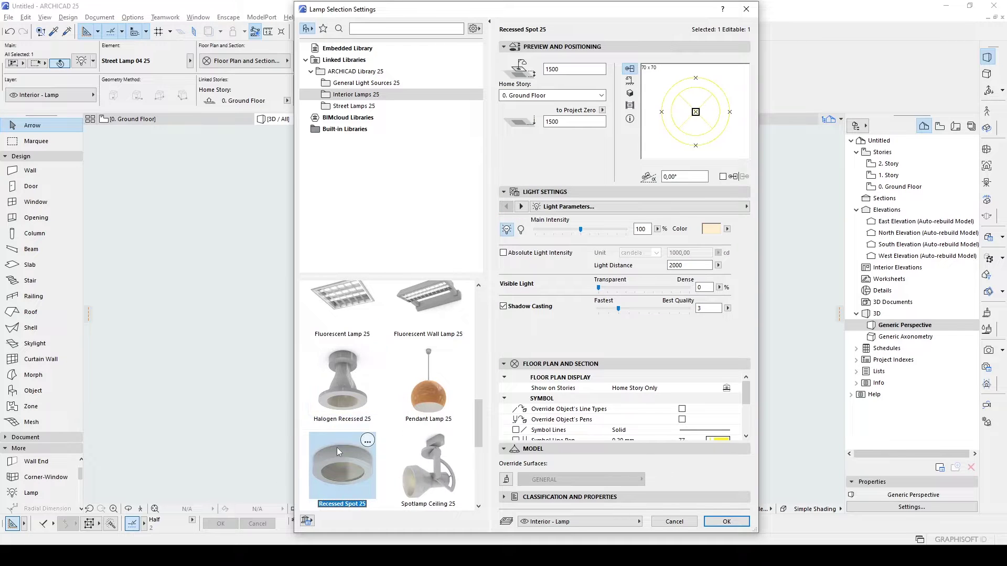
pyautogui.scroll(-1, 326, 443)
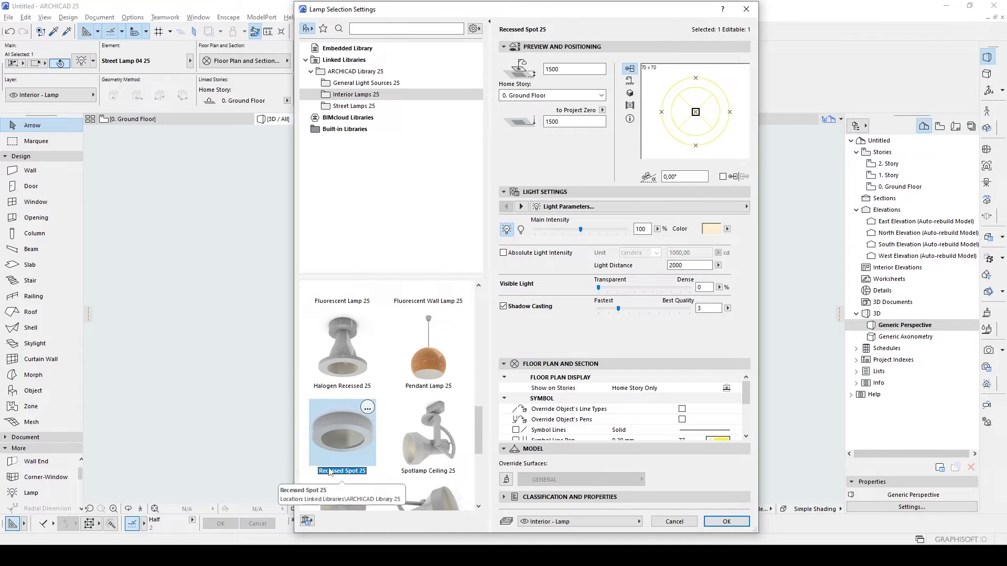
pyautogui.click(432, 449)
pyautogui.scroll(-1, 432, 449)
pyautogui.click(341, 443)
pyautogui.click(348, 368)
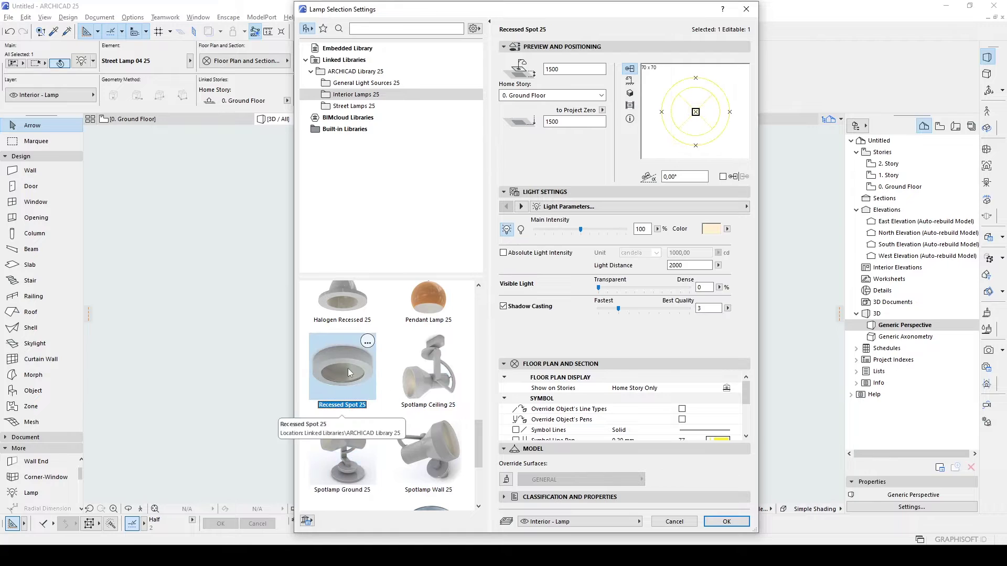
pyautogui.scroll(-5, 477, 435)
pyautogui.click(428, 373)
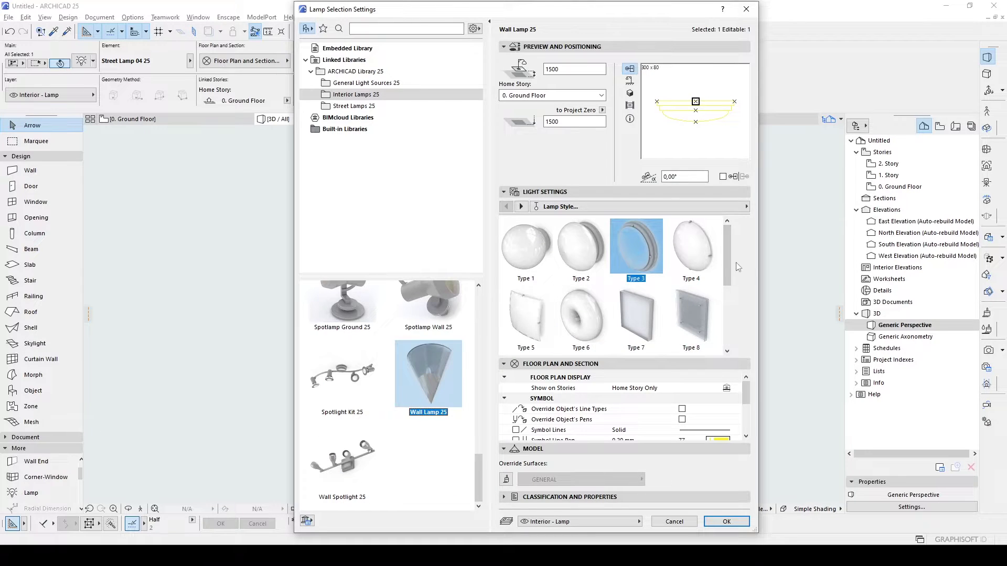
pyautogui.scroll(-2, 729, 283)
pyautogui.scroll(2, 726, 301)
pyautogui.click(350, 376)
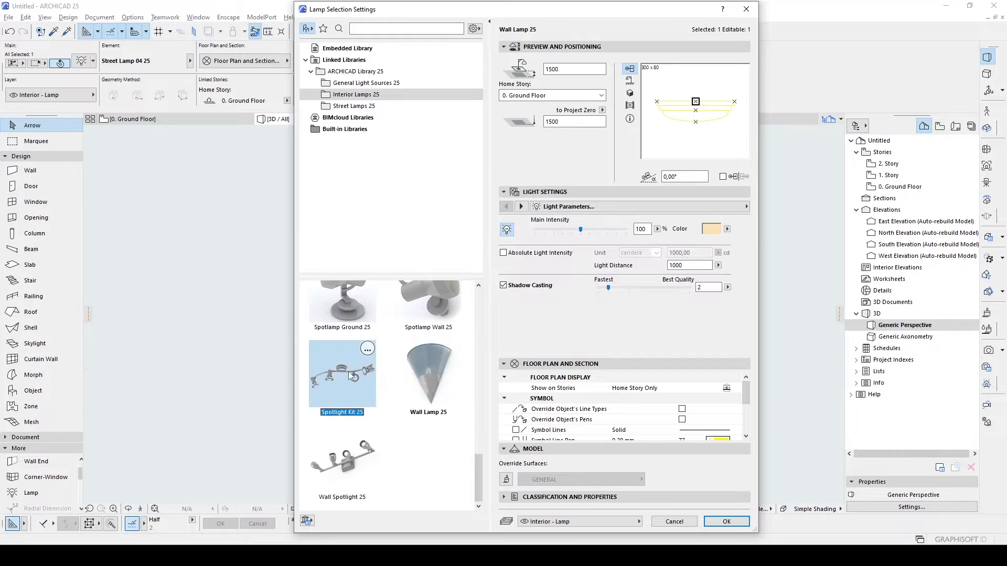
# - Replace the selected street lamp with Ceiling Lamp 25 in the Type 8 style and accept the settings
pyautogui.click(343, 310)
pyautogui.click(428, 312)
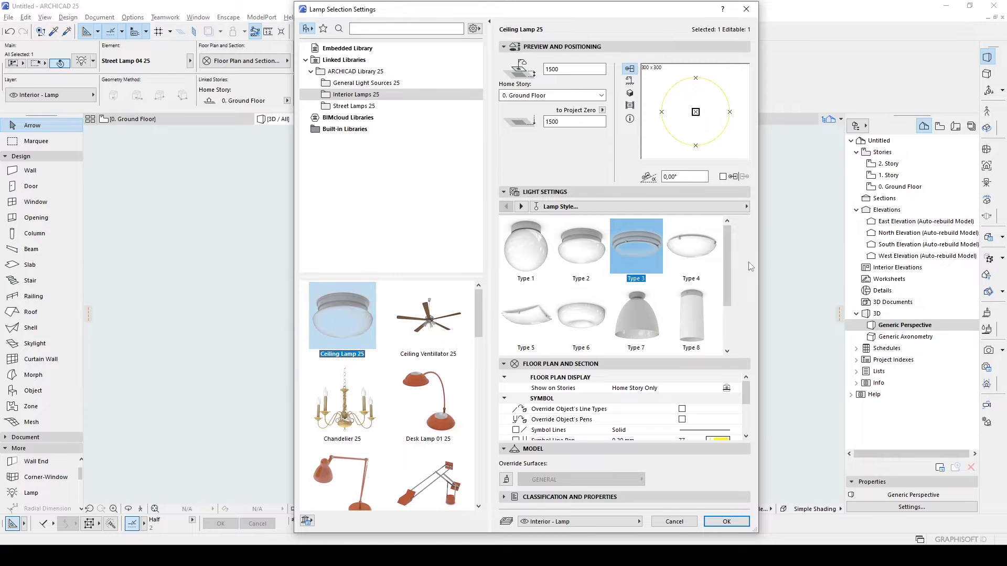
pyautogui.scroll(-1, 735, 252)
pyautogui.scroll(1, 729, 283)
pyautogui.click(691, 316)
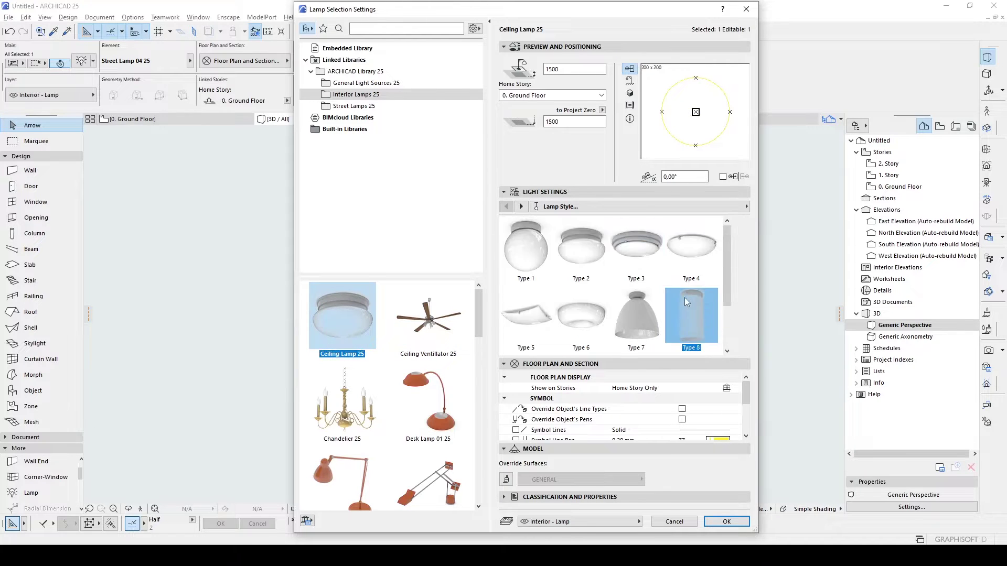
pyautogui.click(726, 521)
# - Stretch the cylindrical ceiling lamp in the 3D view to a width of about 528
pyautogui.scroll(3, 482, 315)
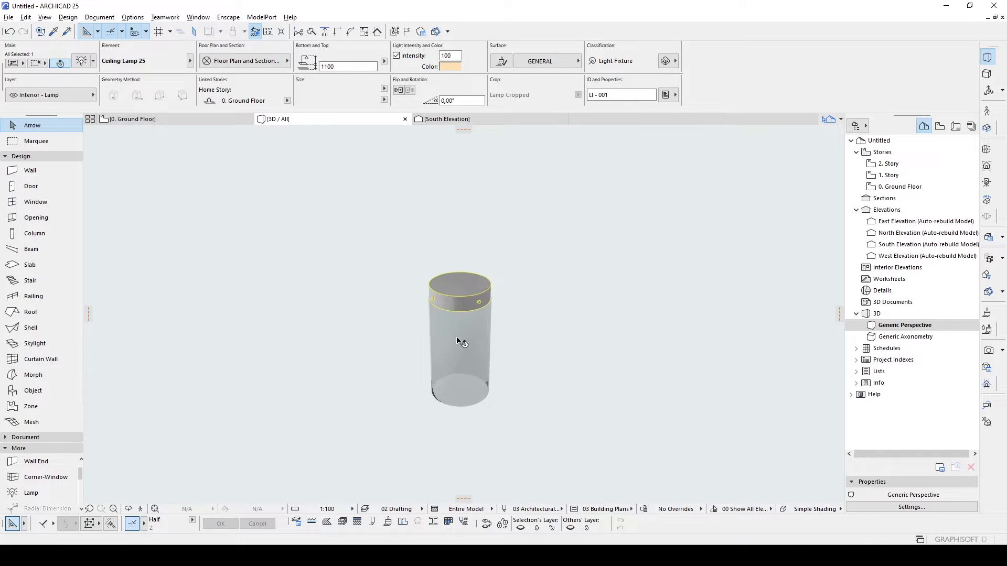
pyautogui.click(480, 299)
pyautogui.click(486, 195)
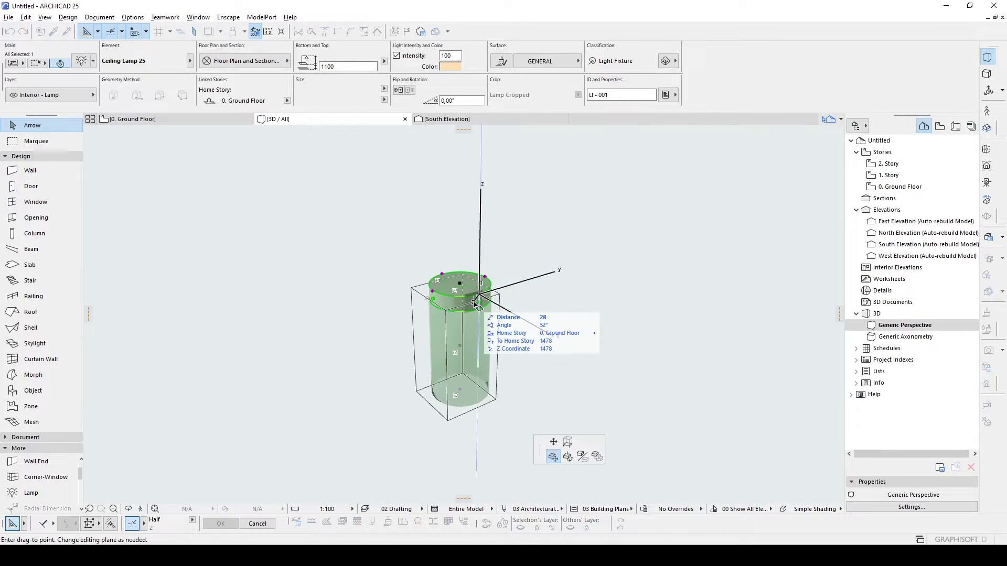
pyautogui.click(555, 445)
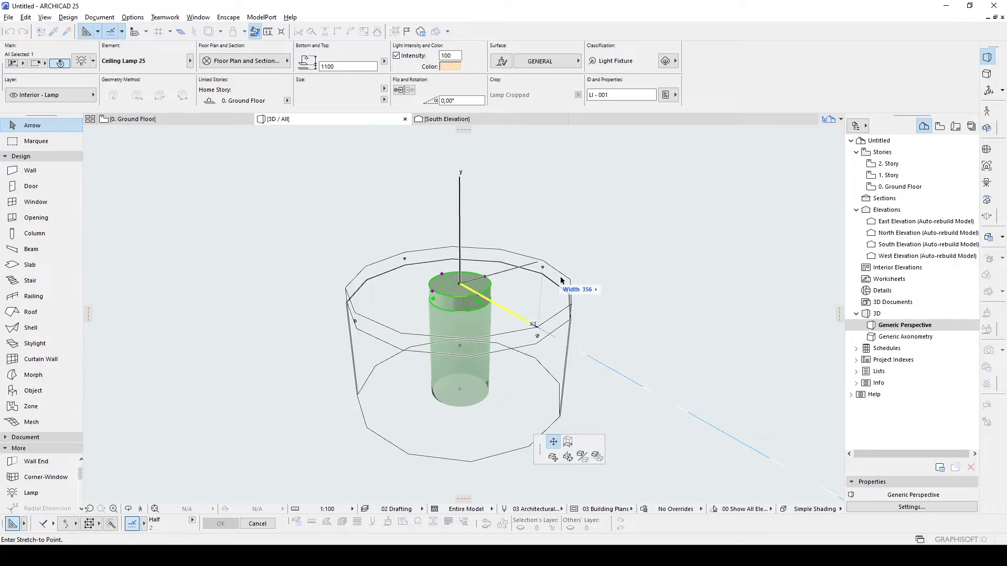
pyautogui.click(553, 316)
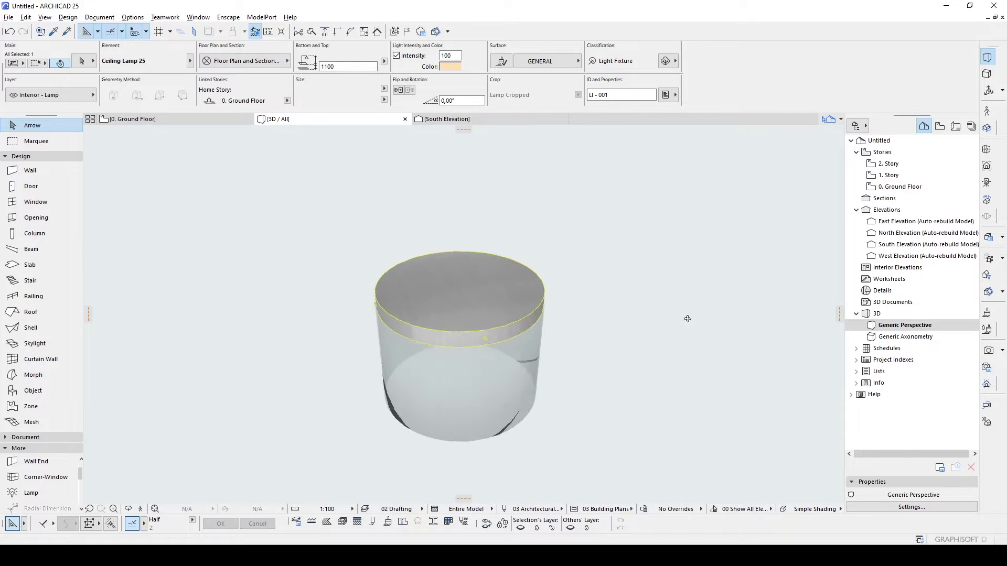
pyautogui.keyDown('shift'); pyautogui.moveTo(687, 319); pyautogui.dragTo(825, 334, button='middle'); pyautogui.keyUp('shift')
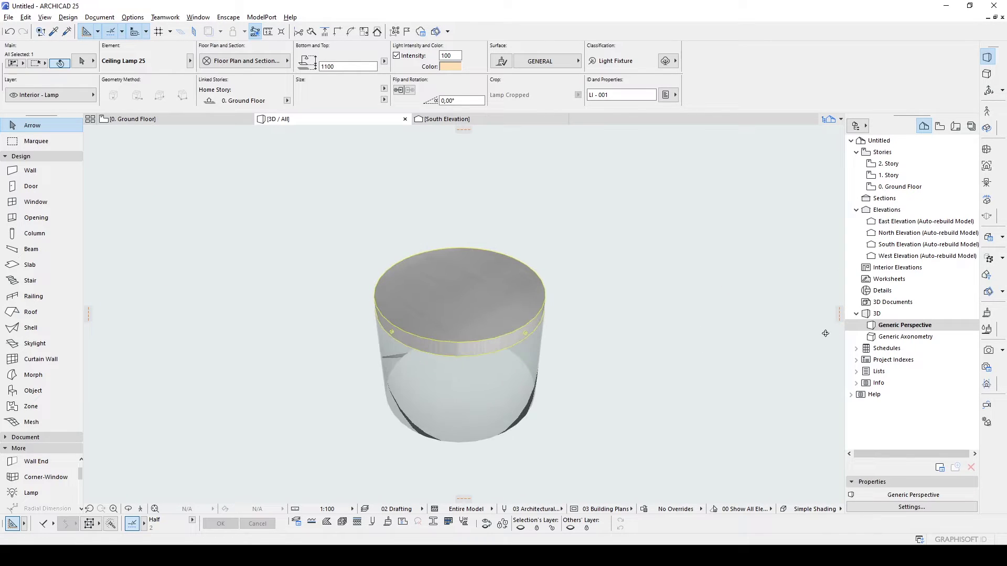
# - Stretch the cylindrical ceiling lamp vertically to make it taller
pyautogui.click(542, 316)
pyautogui.click(538, 316)
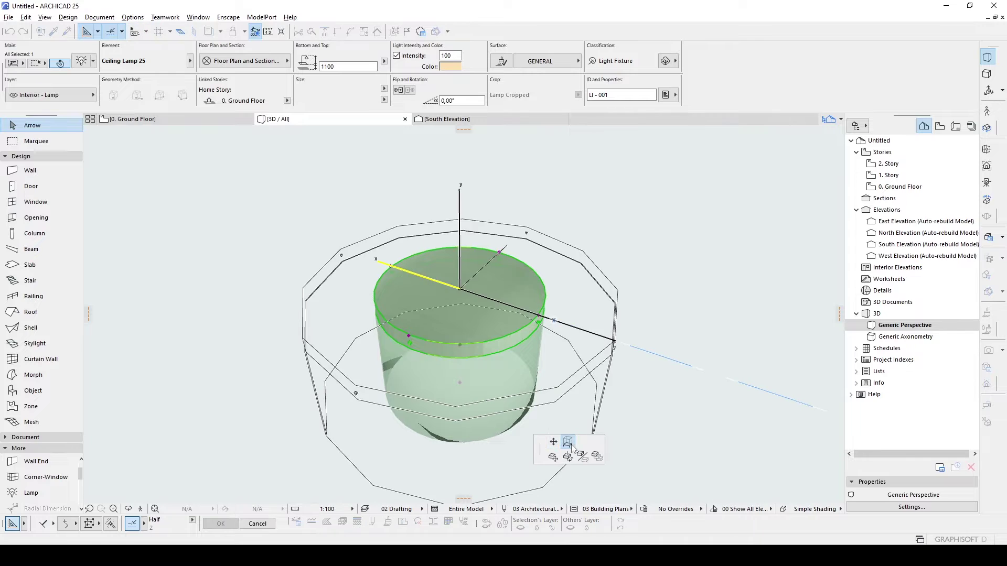
pyautogui.click(568, 443)
pyautogui.click(552, 210)
pyautogui.scroll(-1, 540, 220)
pyautogui.keyDown('shift'); pyautogui.moveTo(530, 265); pyautogui.dragTo(661, 281, button='middle'); pyautogui.keyUp('shift')
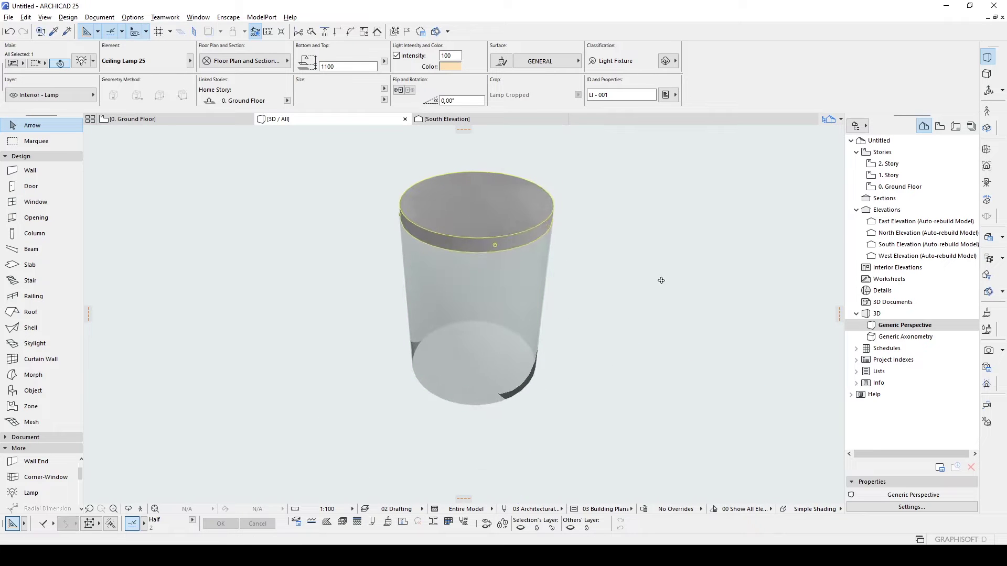
# - Place a copy of the cylindrical ceiling lamp beside the original with Drag a Copy
pyautogui.hotkey('ctrl', 'shift', 'd')
pyautogui.click(545, 388)
pyautogui.click(686, 367)
pyautogui.scroll(-3, 686, 369)
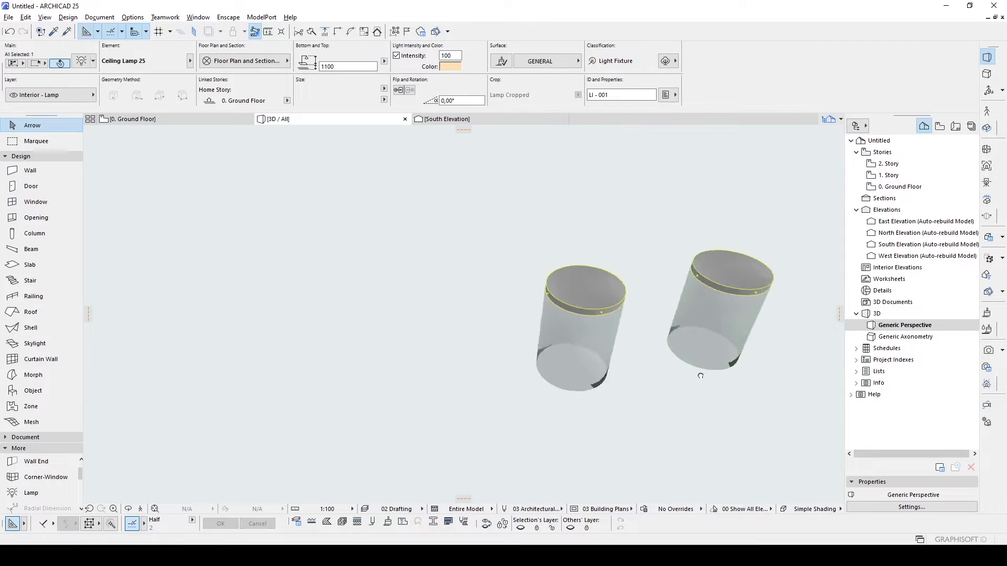
pyautogui.moveTo(701, 373); pyautogui.dragTo(467, 375, button='middle')
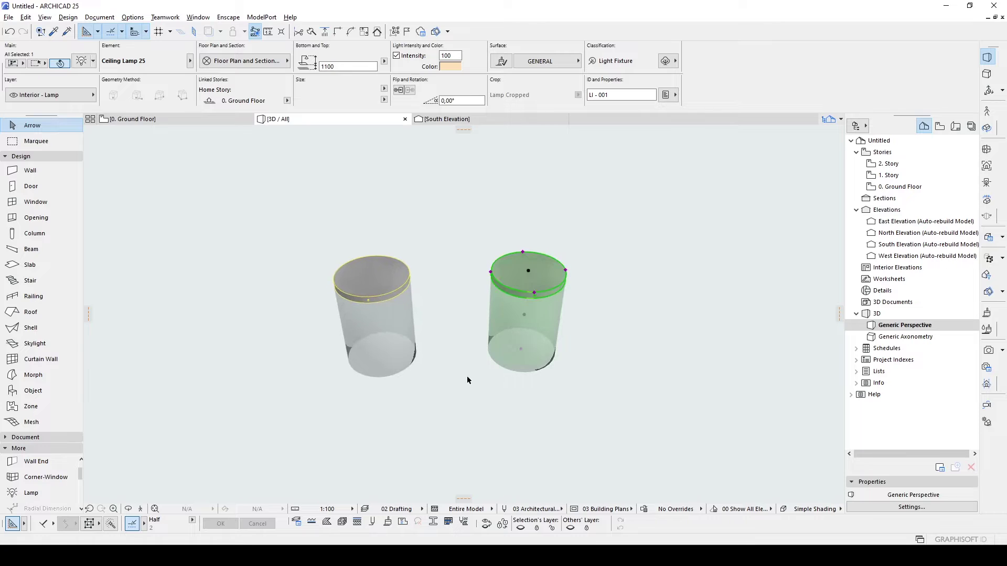
# - Change the copied ceiling lamp's style to Type 7
pyautogui.doubleClick(517, 374)
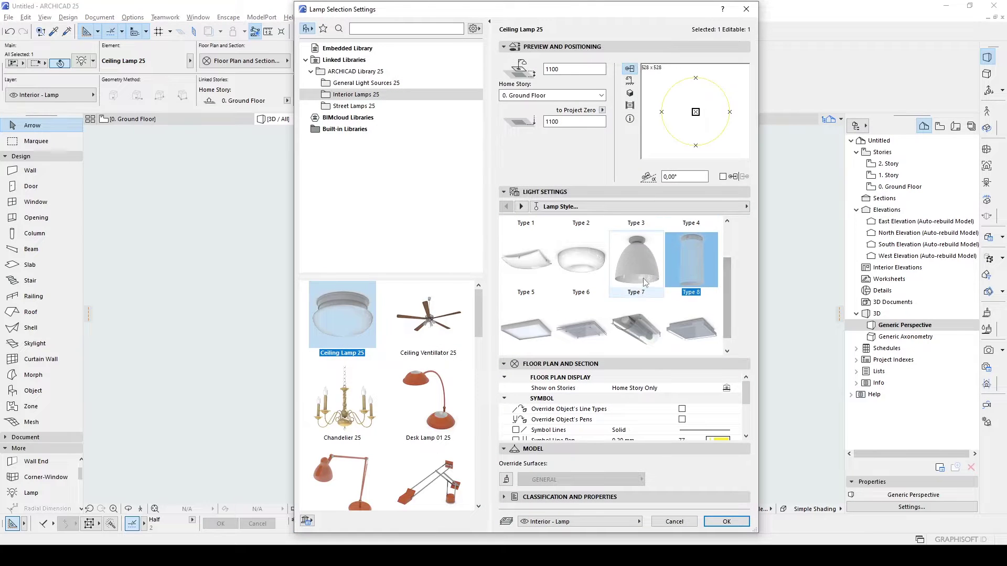
pyautogui.click(635, 263)
pyautogui.click(727, 521)
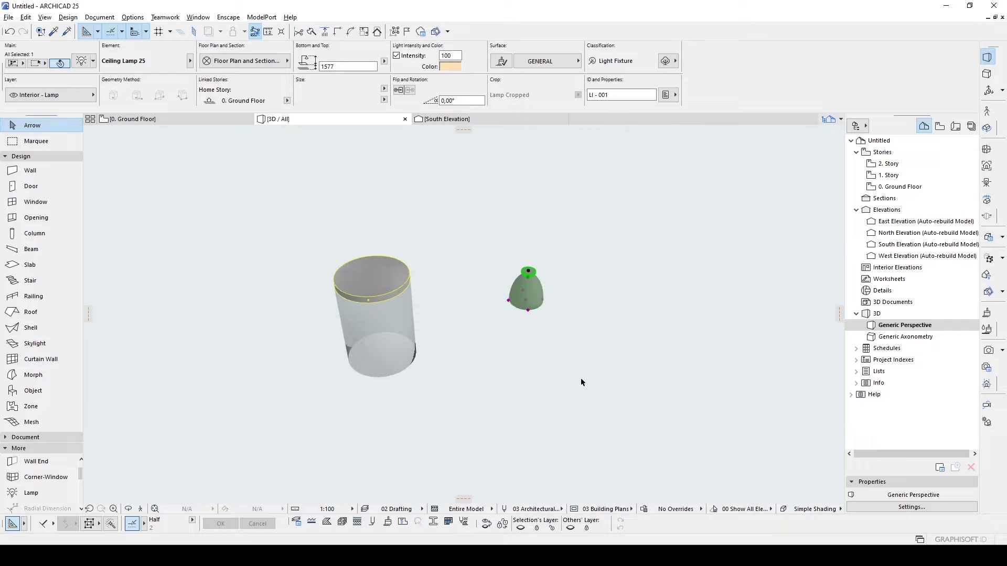
# - Stretch the Type 7 lamp down to a bottom elevation of about 992 and widen its shade to about 814
pyautogui.click(525, 301)
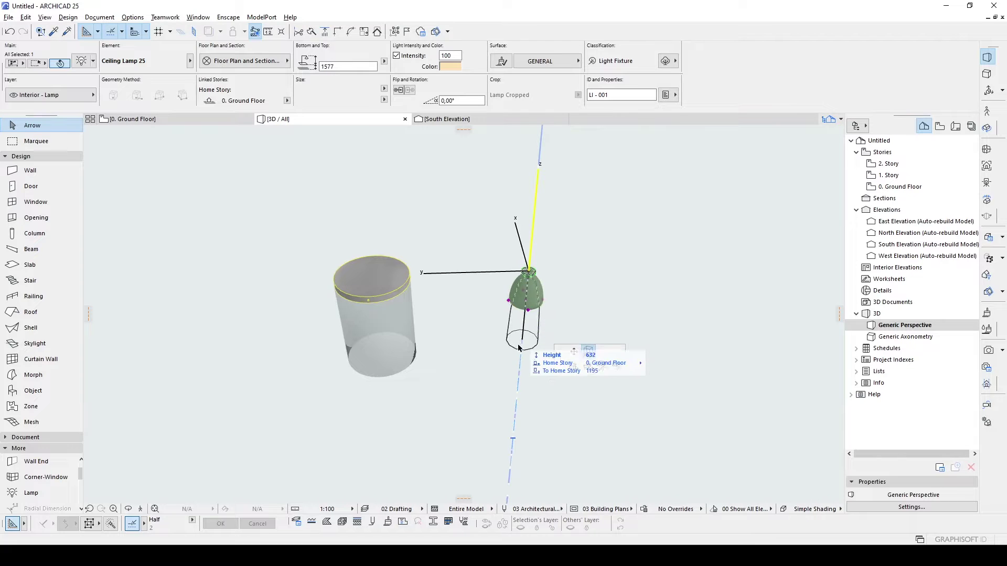
pyautogui.click(518, 362)
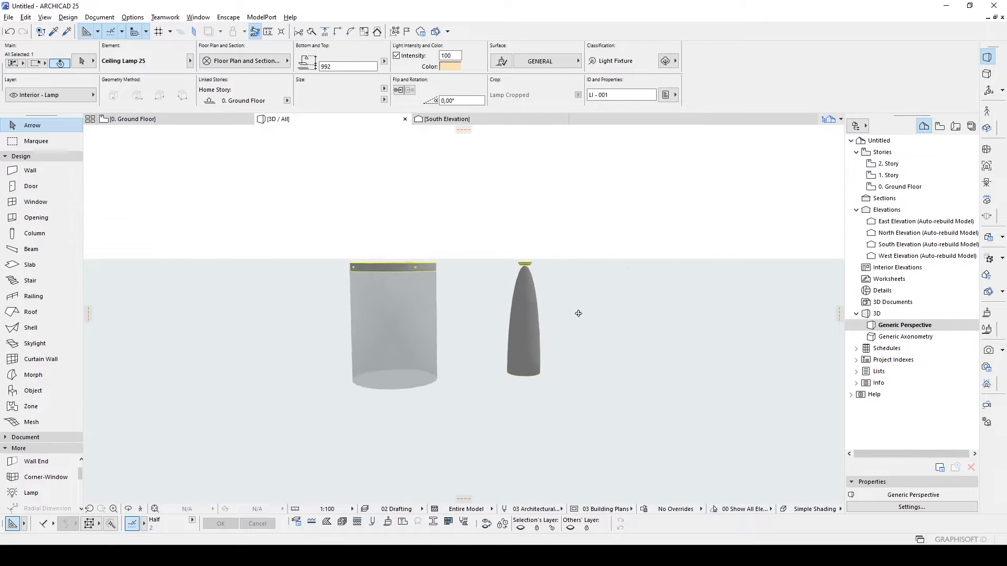
pyautogui.click(537, 373)
pyautogui.click(567, 349)
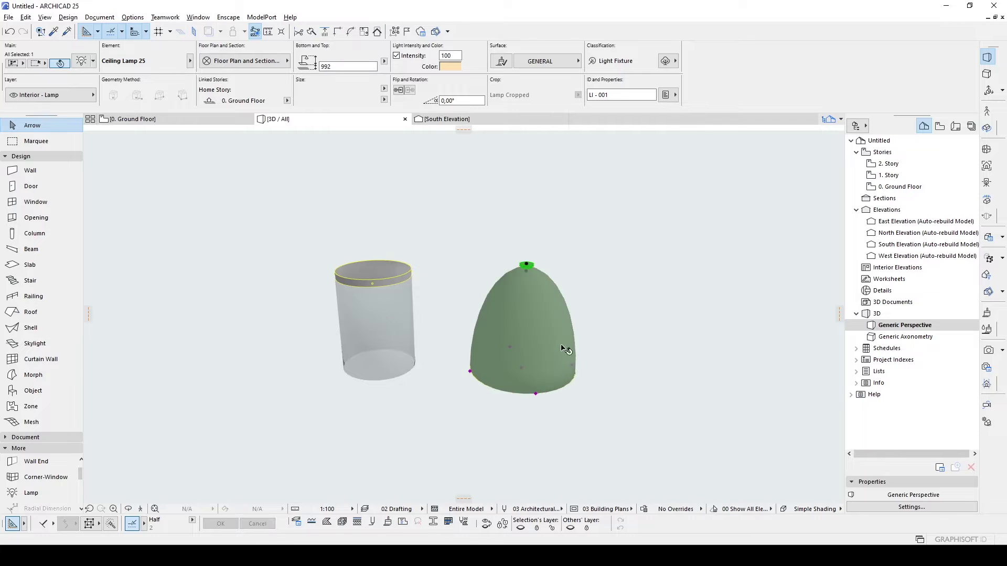
# - Set the 3D representation resolution of the Type 7 ceiling lamp to 64 for a smoother shade
pyautogui.scroll(5, 489, 272)
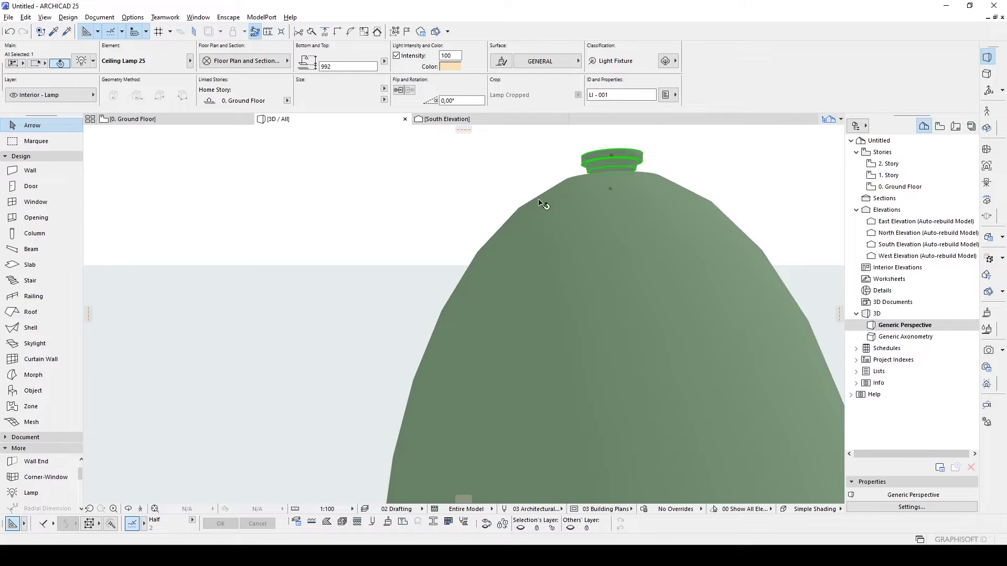
pyautogui.hotkey('ctrl', 't')
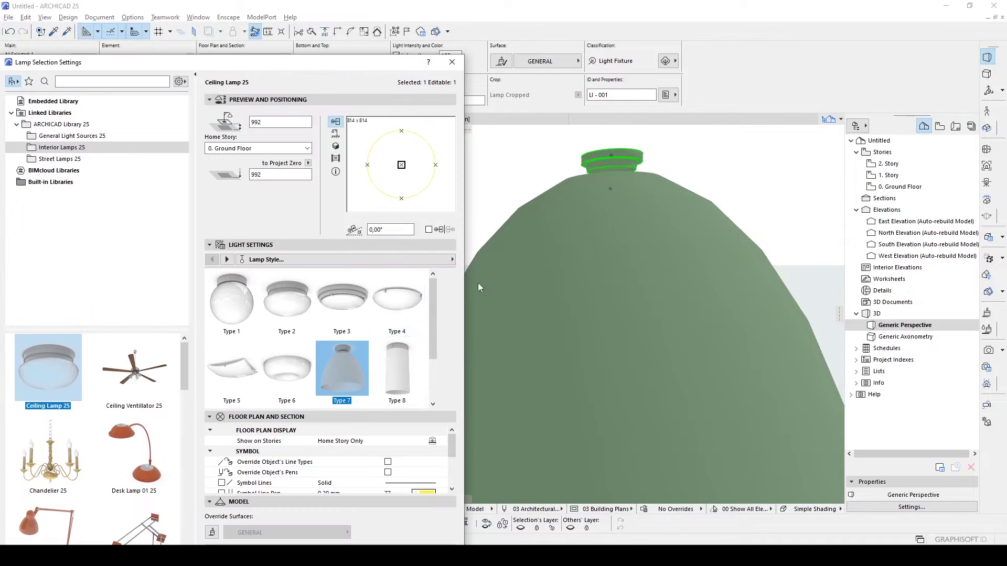
pyautogui.moveTo(432, 303); pyautogui.dragTo(255, 264)
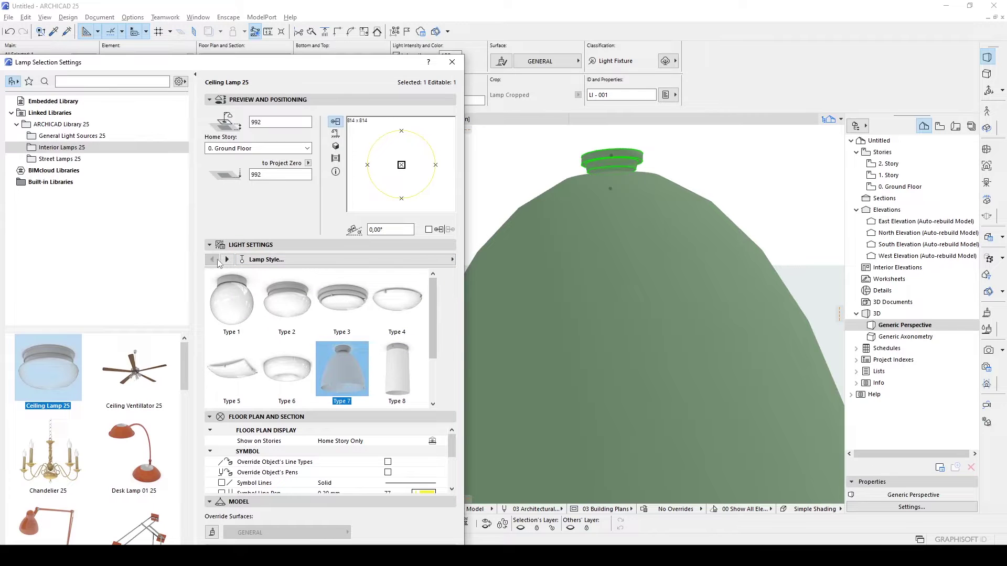
pyautogui.click(226, 259)
pyautogui.doubleClick(378, 303)
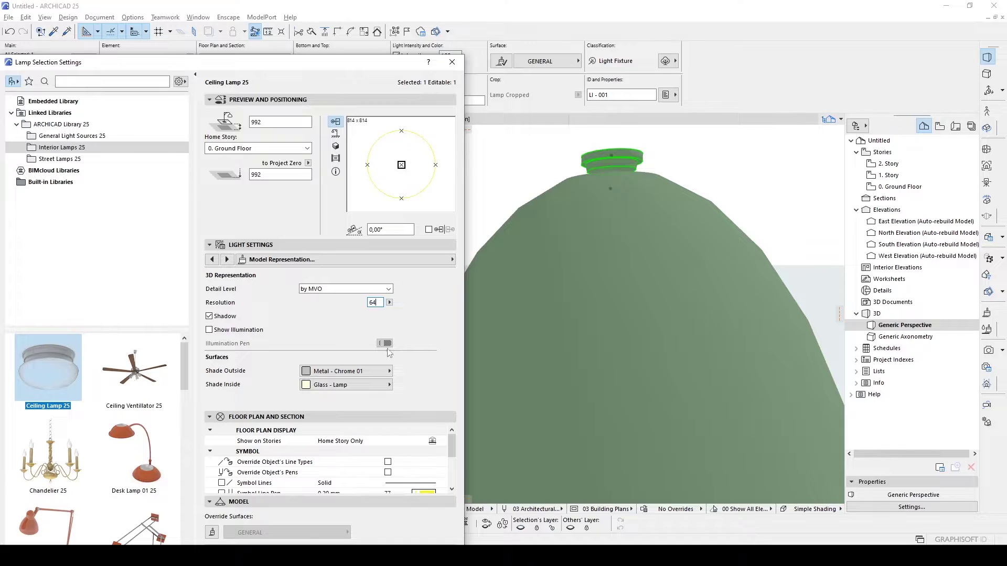
pyautogui.press('Return')
pyautogui.press('Escape')
pyautogui.scroll(-6, 501, 229)
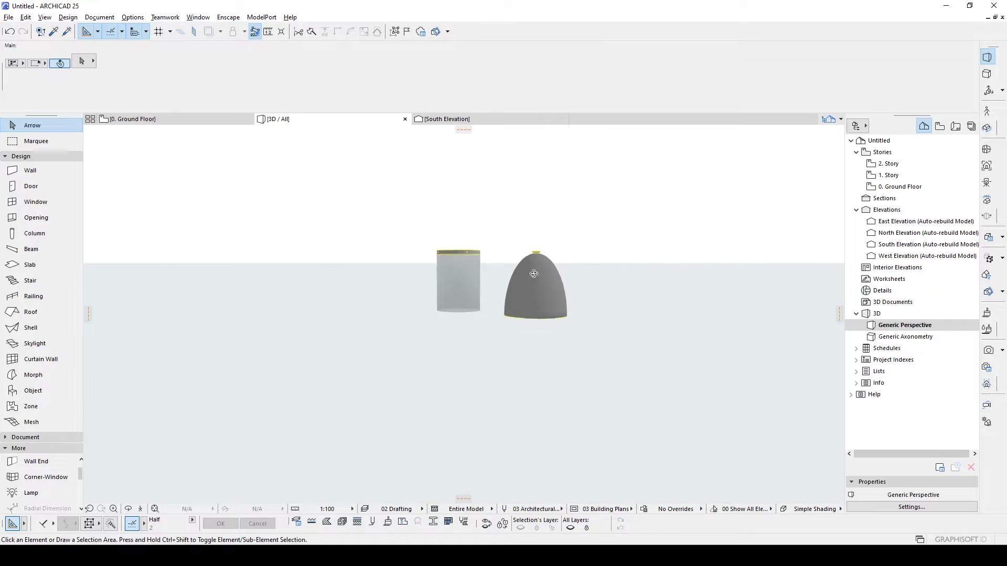
# - Delete both ceiling lamps from the 3D model
pyautogui.keyDown('shift'); pyautogui.moveTo(535, 274); pyautogui.dragTo(594, 304, button='middle'); pyautogui.keyUp('shift')
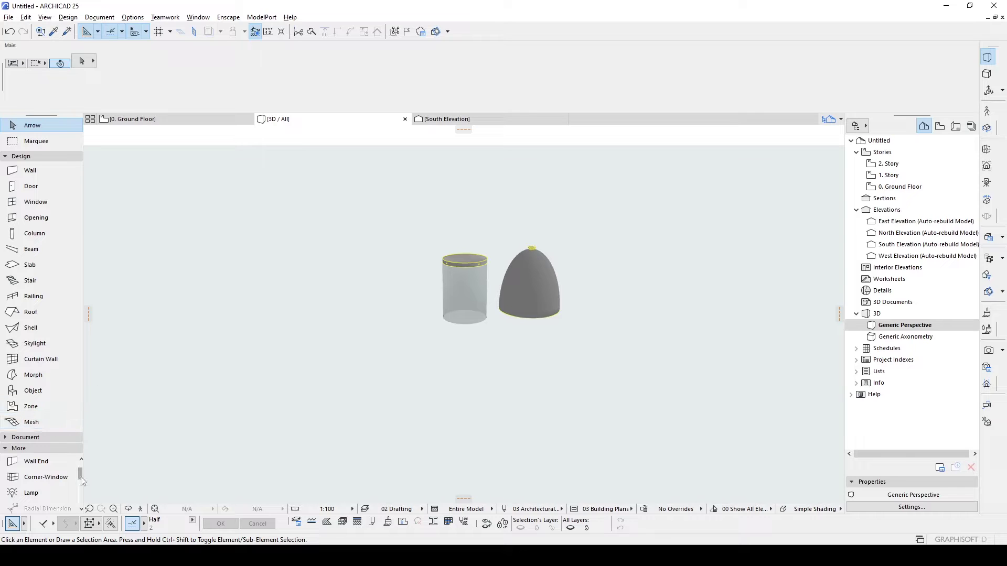
pyautogui.moveTo(81, 477); pyautogui.dragTo(79, 481)
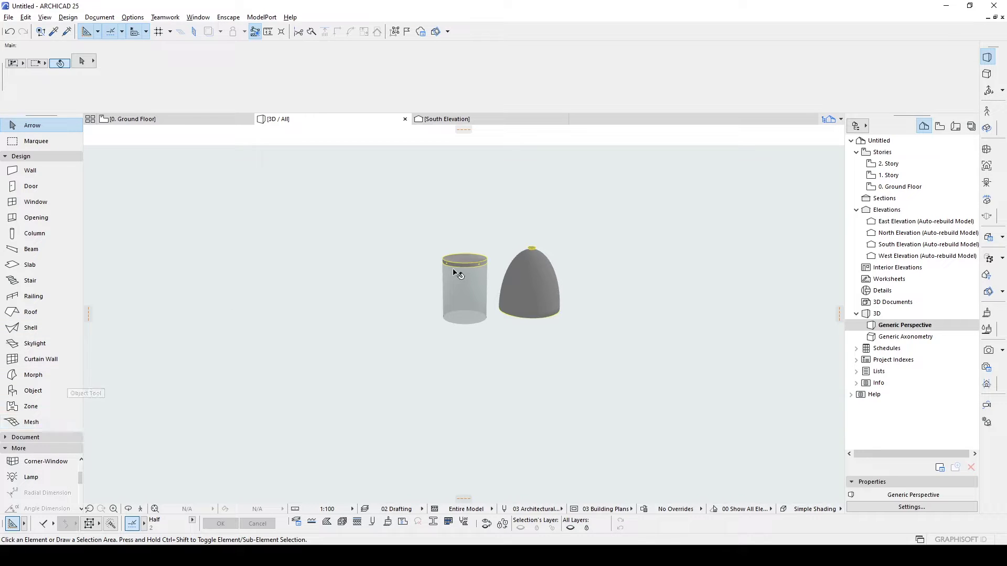
pyautogui.scroll(-2, 456, 273)
pyautogui.moveTo(541, 414); pyautogui.dragTo(351, 261)
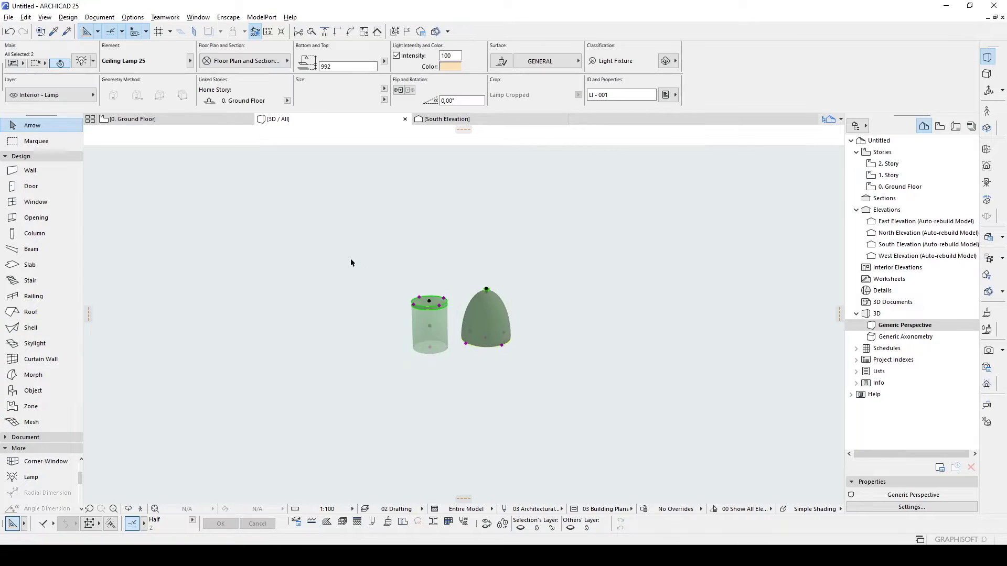
pyautogui.press('Delete')
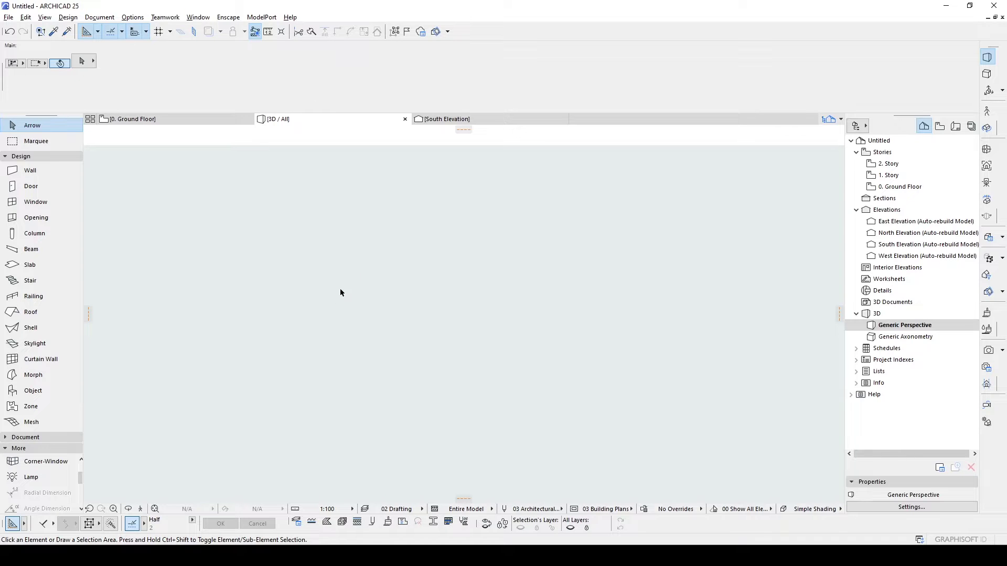
# - On the Ground Floor plan, draw a closed rectangular room about 8895 long with chained Basic-structure walls 300 thick
pyautogui.doubleClick(888, 187)
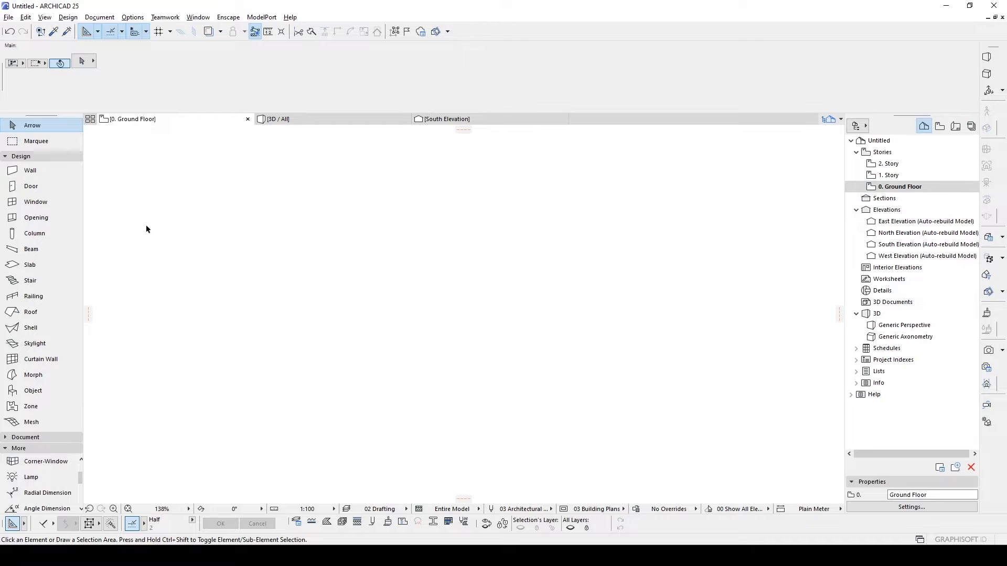
pyautogui.click(50, 171)
pyautogui.click(217, 63)
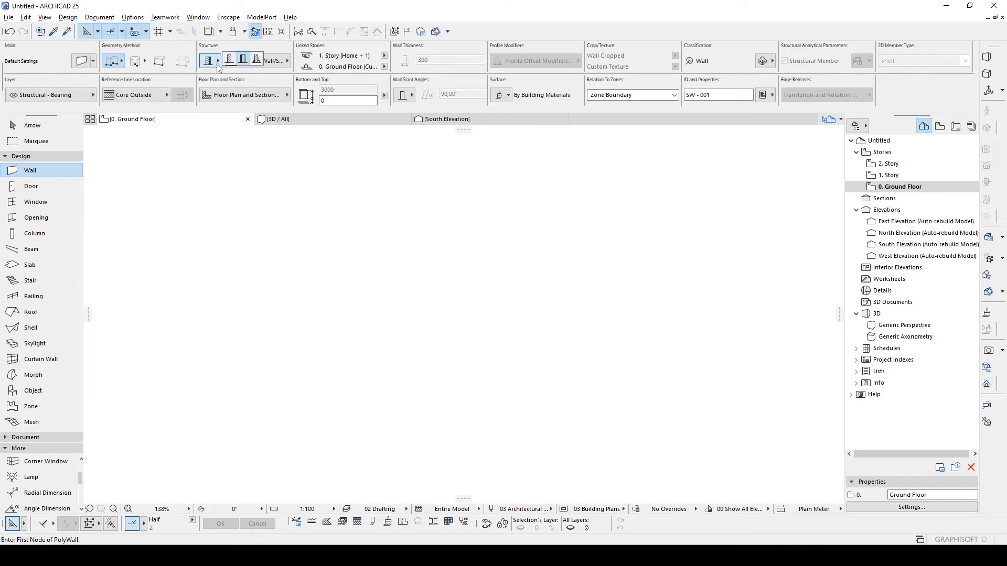
pyautogui.click(230, 61)
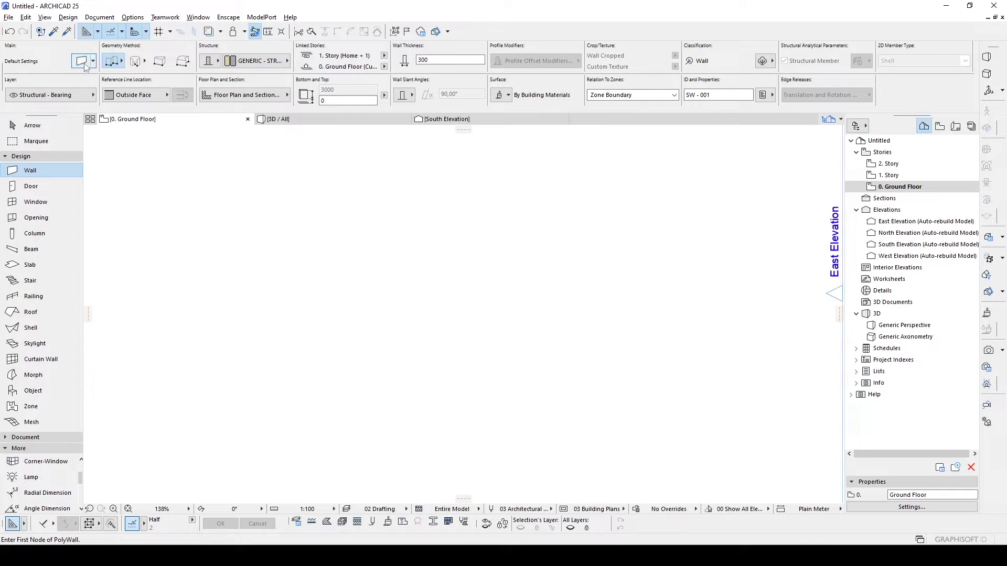
pyautogui.click(311, 240)
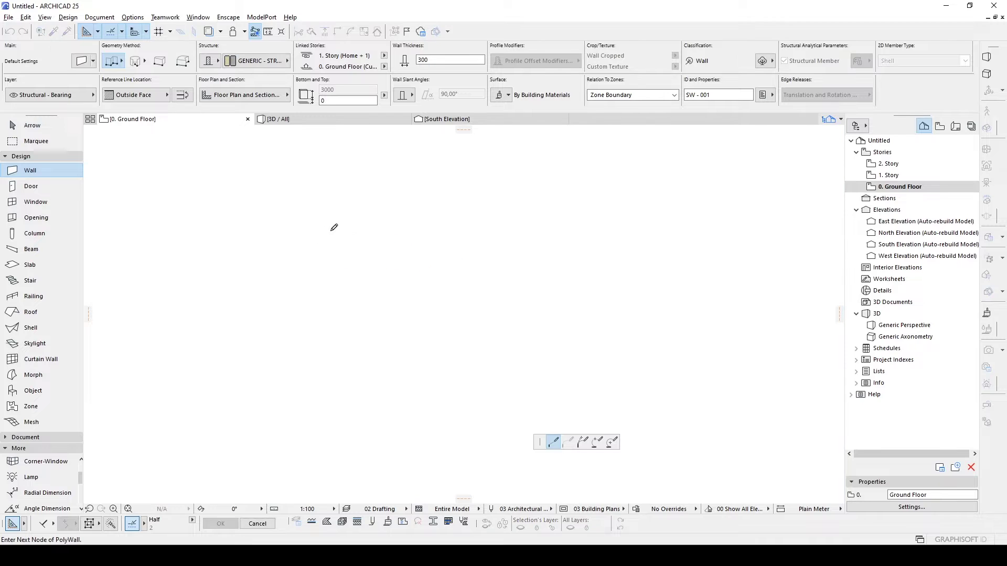
pyautogui.click(674, 316)
pyautogui.moveTo(675, 388); pyautogui.dragTo(675, 310, button='middle')
pyautogui.click(674, 444)
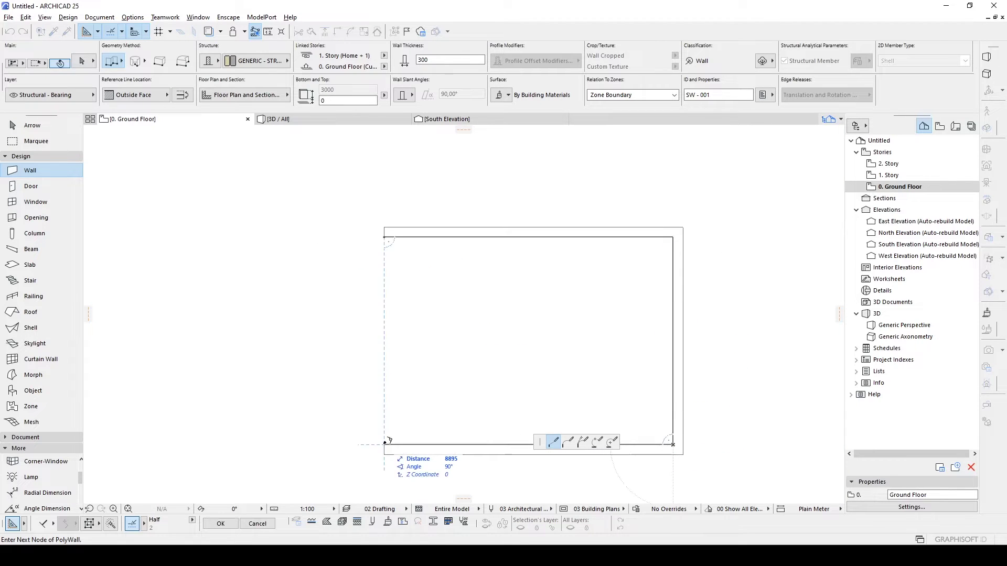
pyautogui.click(385, 444)
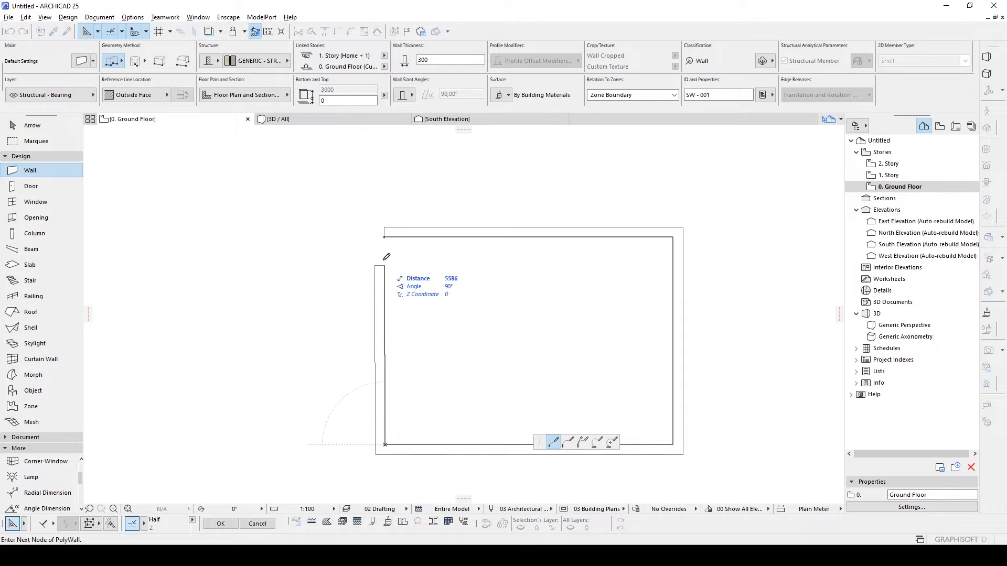
pyautogui.doubleClick(386, 246)
pyautogui.press('Escape')
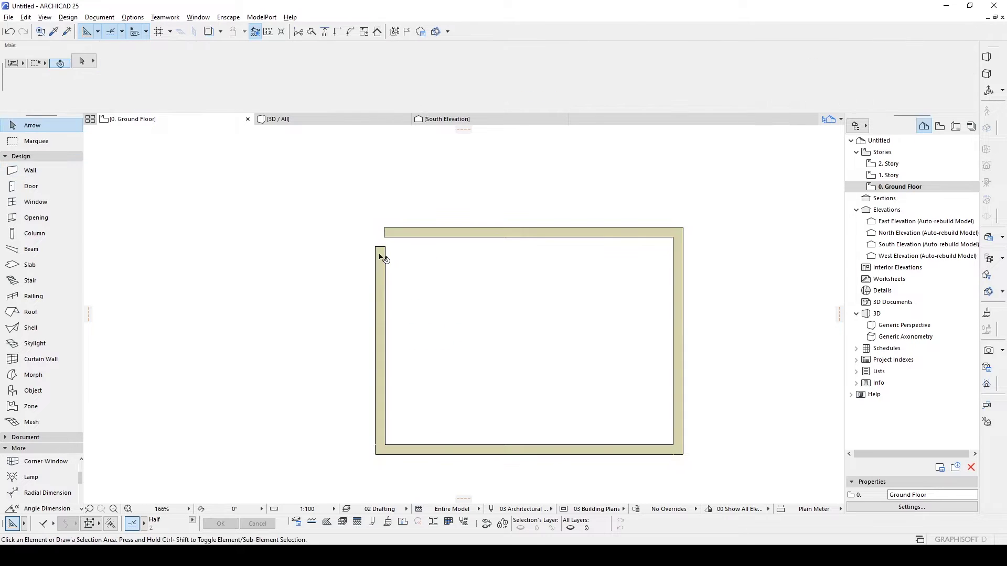
pyautogui.scroll(-4, 394, 273)
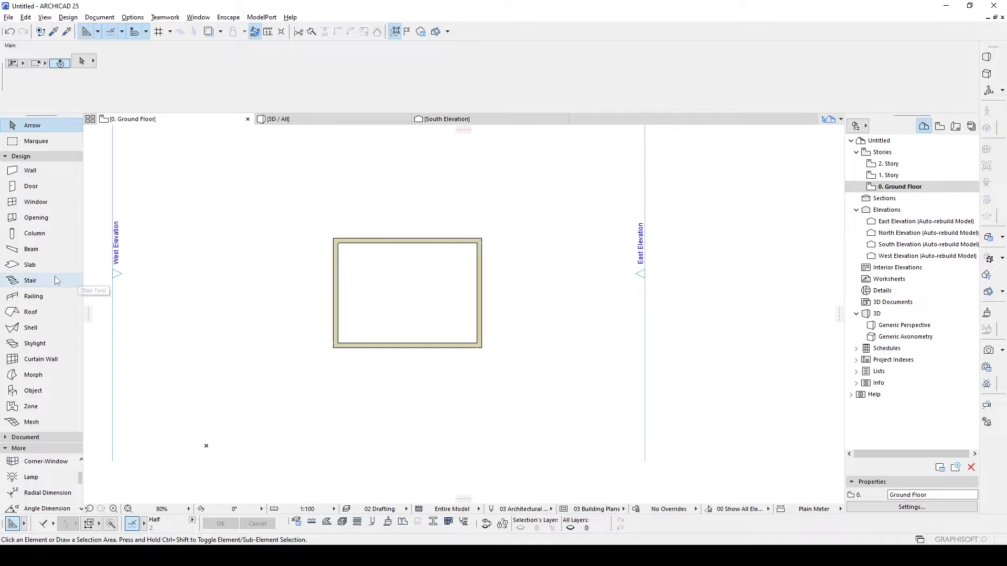
# - Draw a 300 thick Concrete - Structural Basic slab as a rectangle spanning the room's outer wall corners
pyautogui.click(45, 266)
pyautogui.scroll(3, 288, 303)
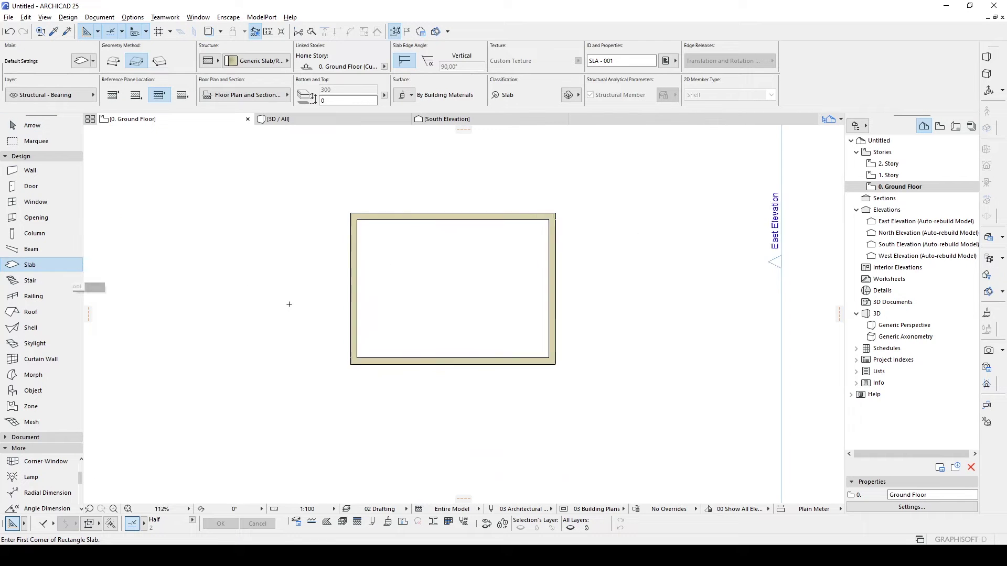
pyautogui.click(212, 59)
pyautogui.click(234, 61)
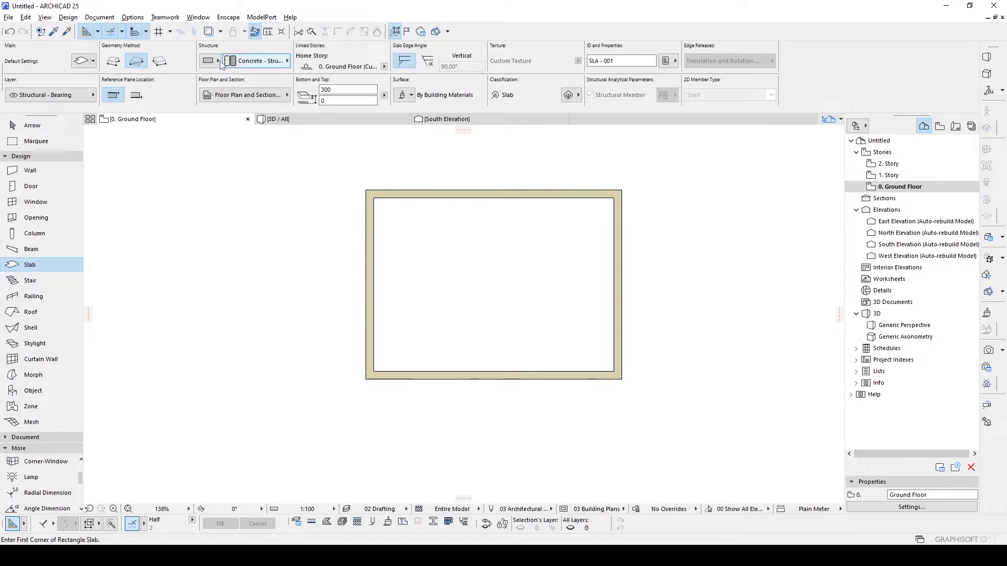
pyautogui.click(366, 189)
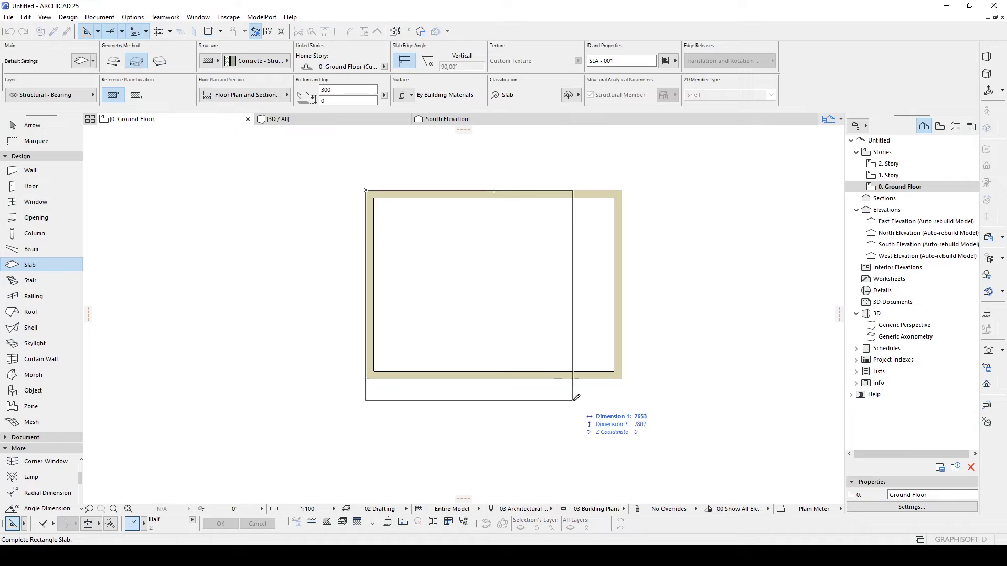
pyautogui.click(622, 379)
pyautogui.press('Escape')
# - Copy the floor slab and paste it in the same position on 1. Story as the ceiling
pyautogui.click(508, 301)
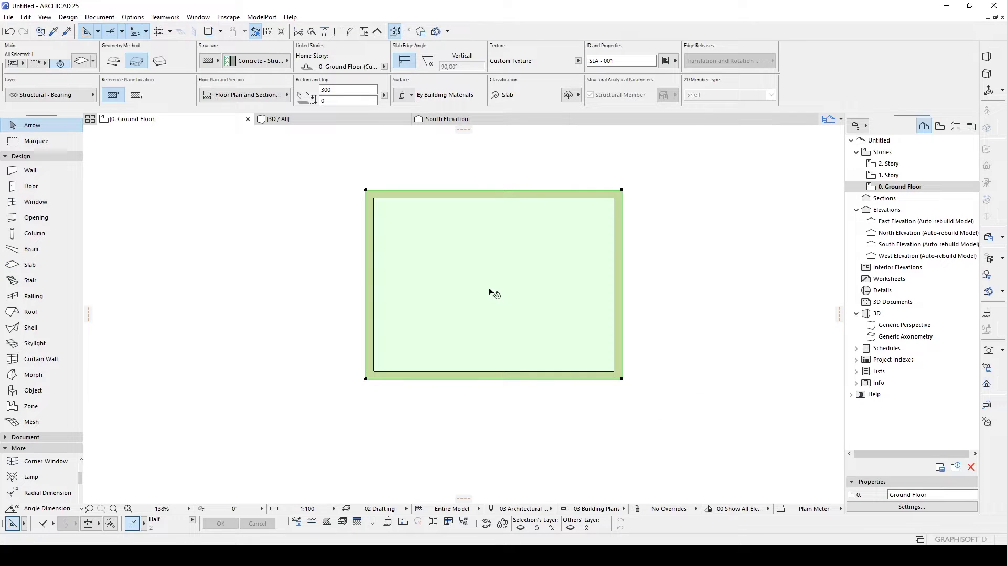
pyautogui.doubleClick(889, 175)
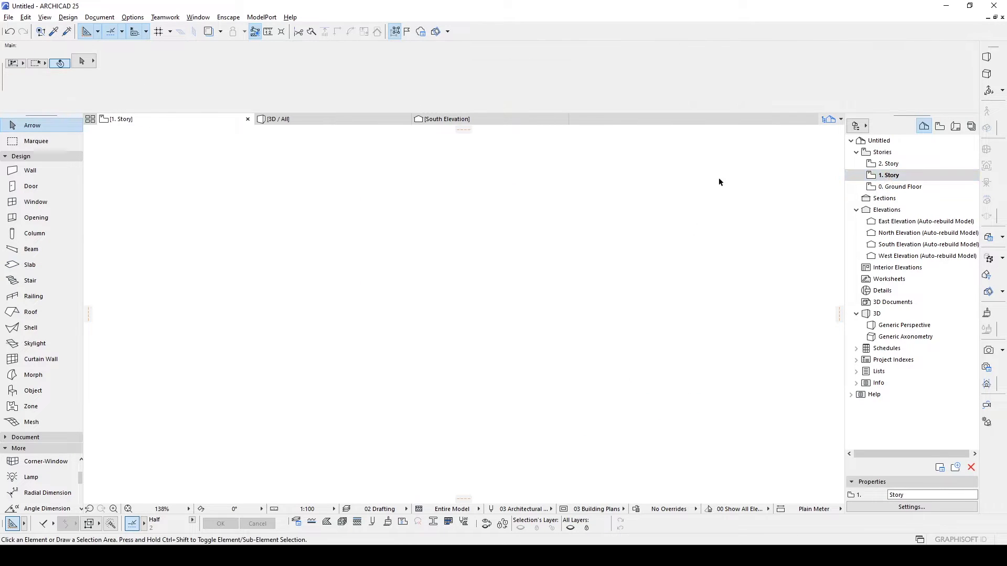
pyautogui.hotkey('ctrl', 'v')
pyautogui.click(719, 299)
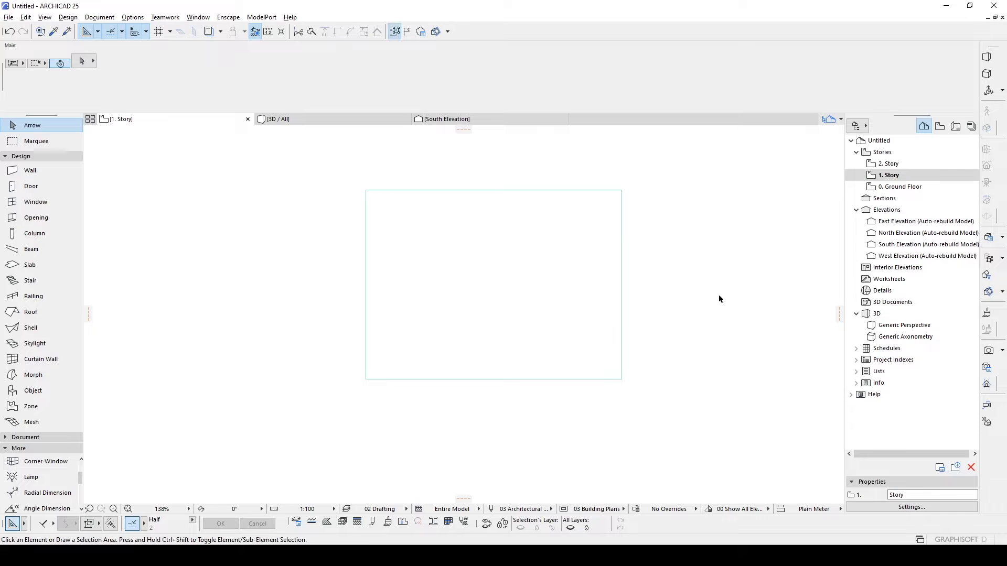
# - From inside the room in 3D, override the ceiling slab's bottom surface with Paint - Glossy White
pyautogui.click(298, 120)
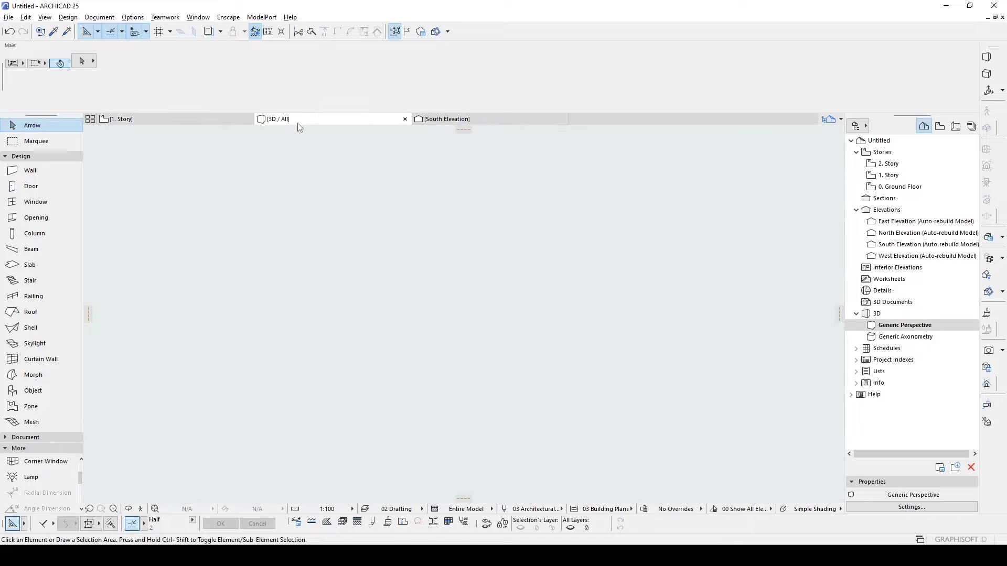
pyautogui.hotkey('shift', 'f')
pyautogui.press('w')
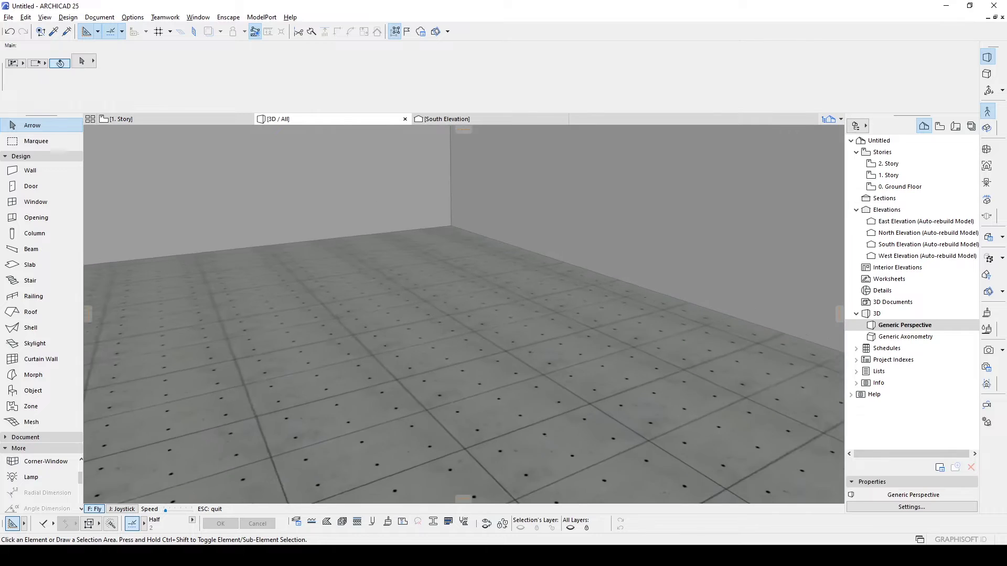
pyautogui.press('Escape')
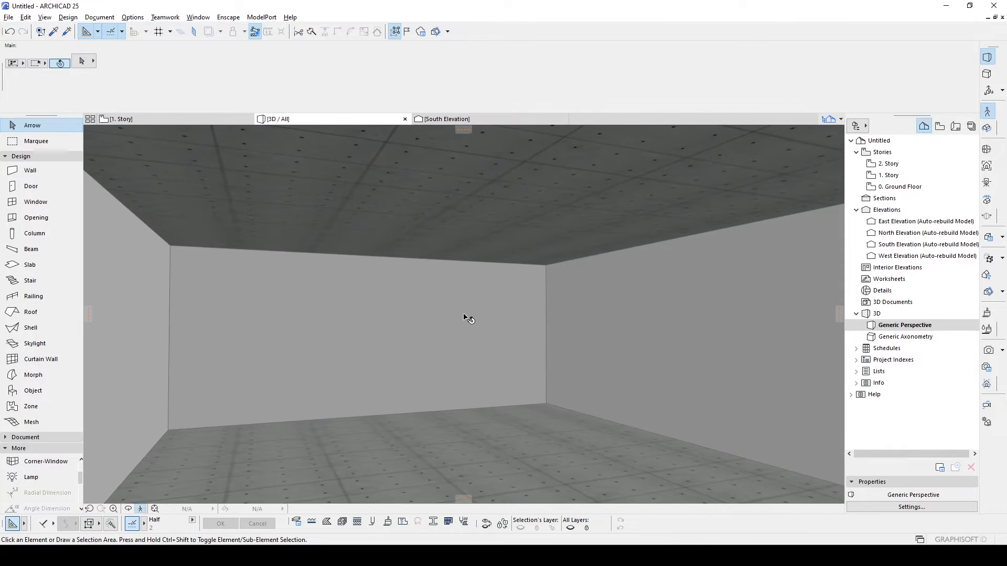
pyautogui.click(376, 229)
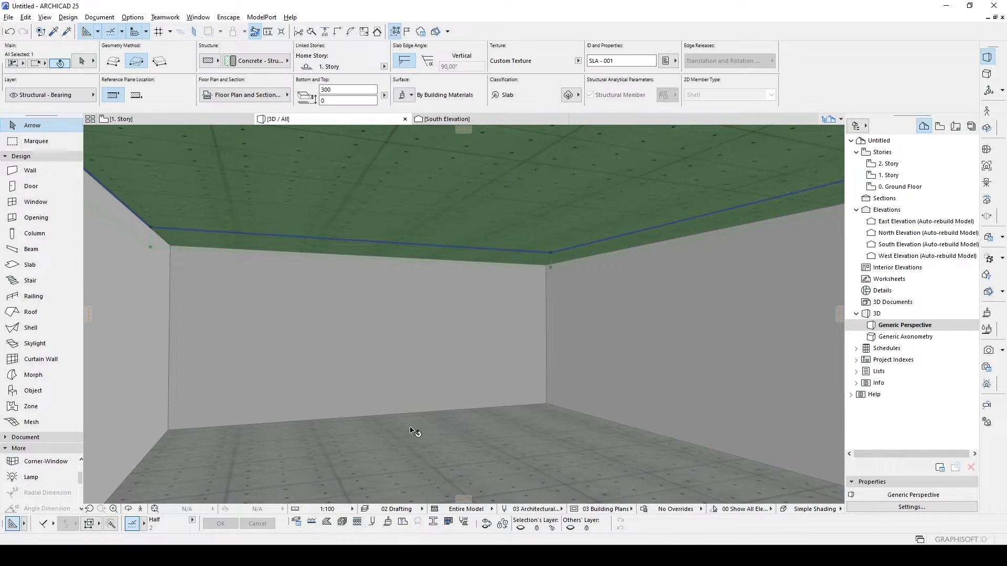
pyautogui.doubleClick(469, 250)
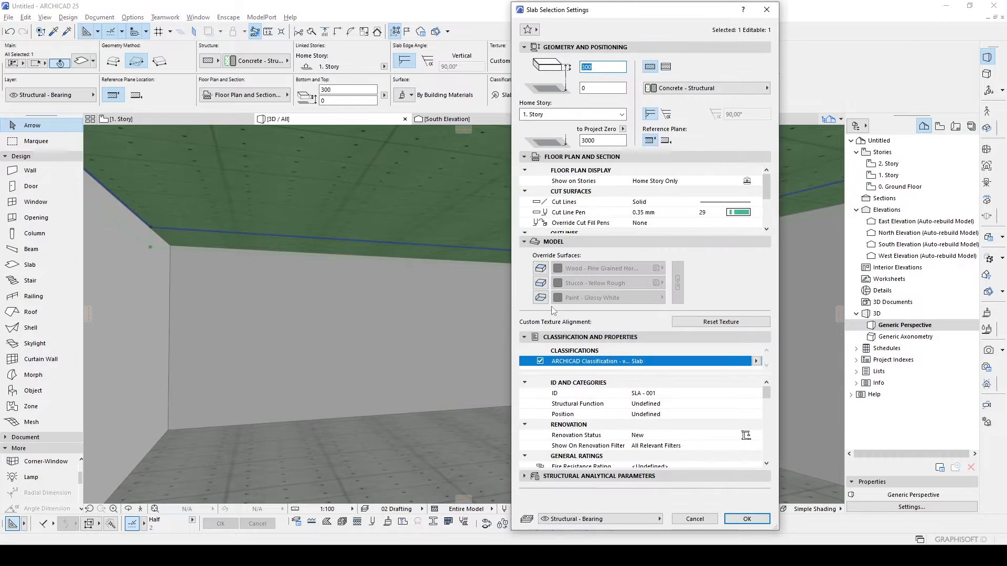
pyautogui.click(580, 303)
pyautogui.click(581, 302)
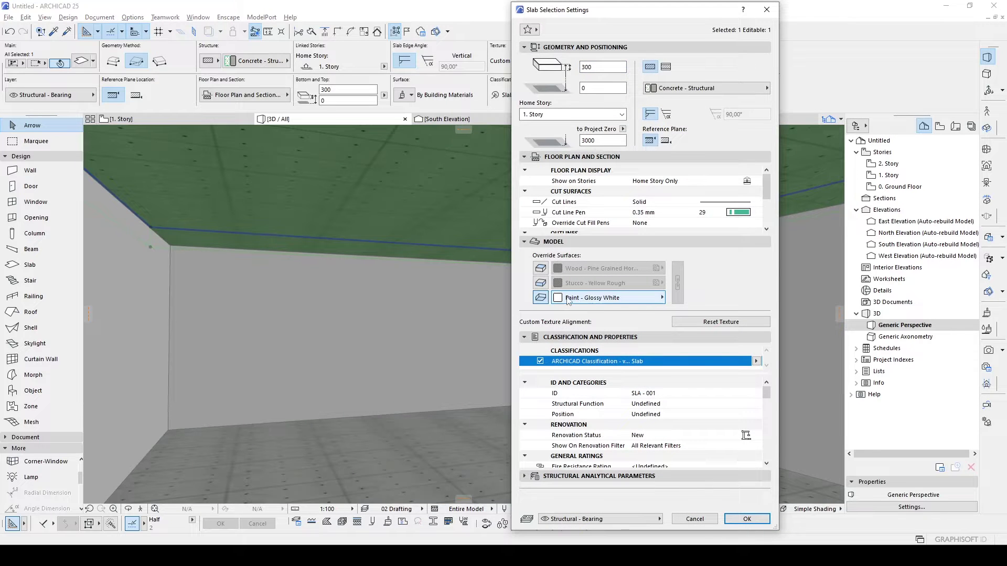
pyautogui.click(747, 519)
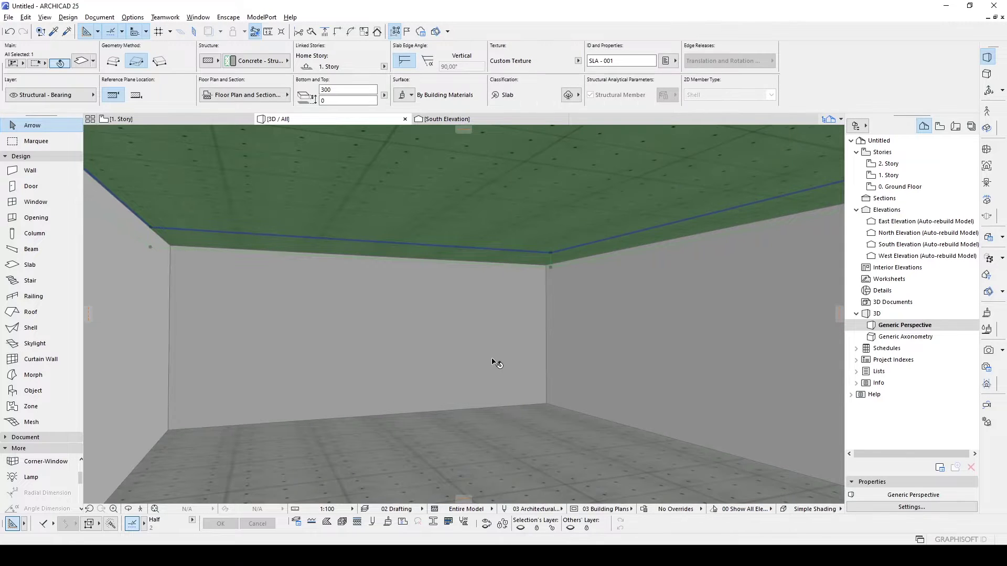
pyautogui.press('Escape')
# - Override the floor slab's top surface with the Wood - Pine Grained surface and explore the room's interior
pyautogui.keyDown('shift'); pyautogui.moveTo(502, 349); pyautogui.dragTo(417, 393, button='middle'); pyautogui.keyUp('shift')
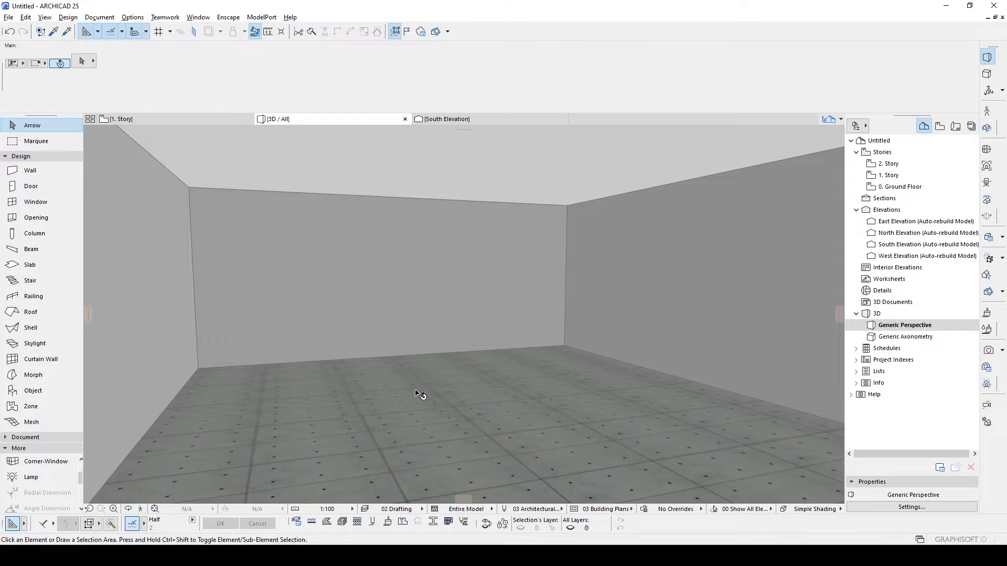
pyautogui.click(416, 393)
pyautogui.hotkey('ctrl', 't')
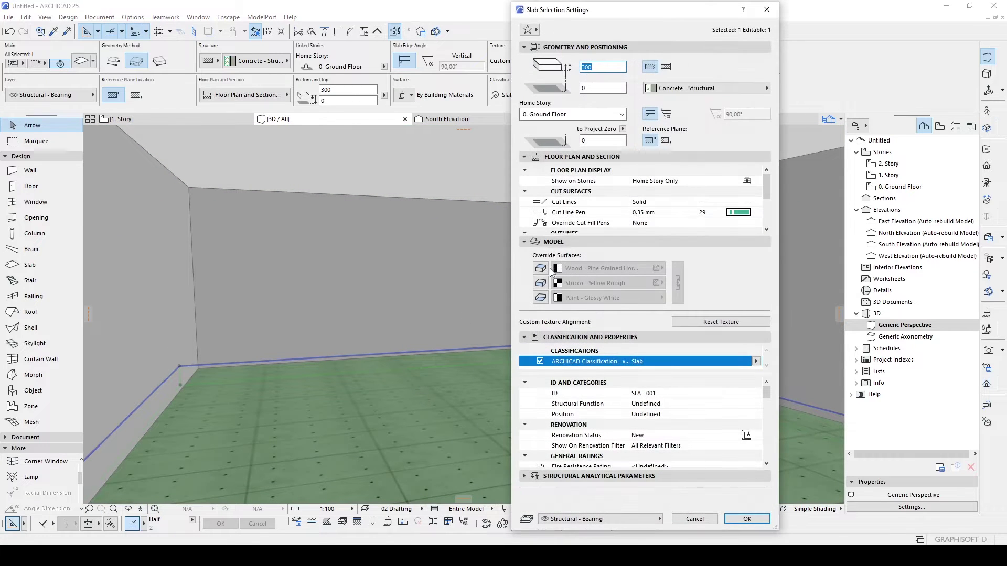
pyautogui.click(747, 518)
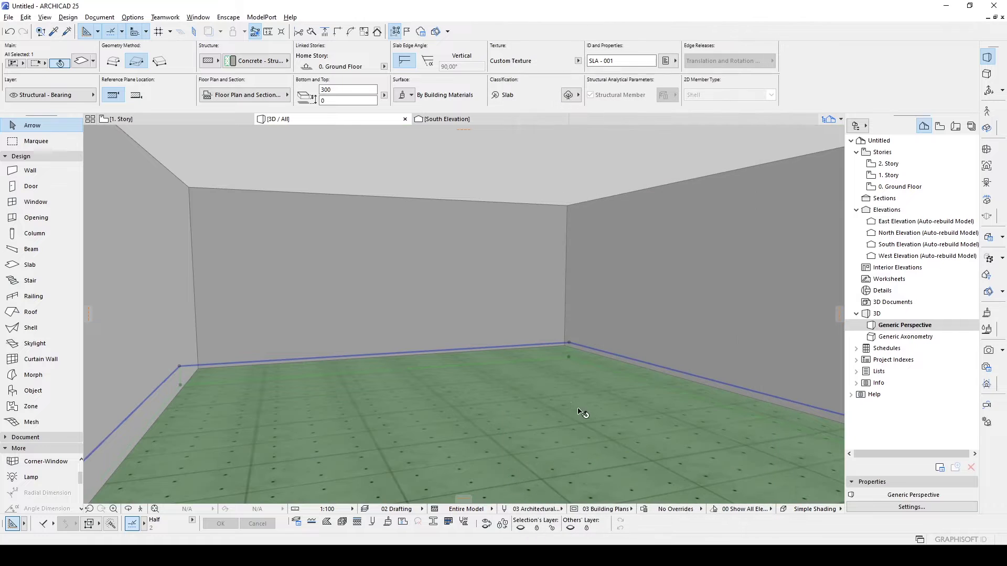
pyautogui.press('Escape')
pyautogui.hotkey('shift', 'o')
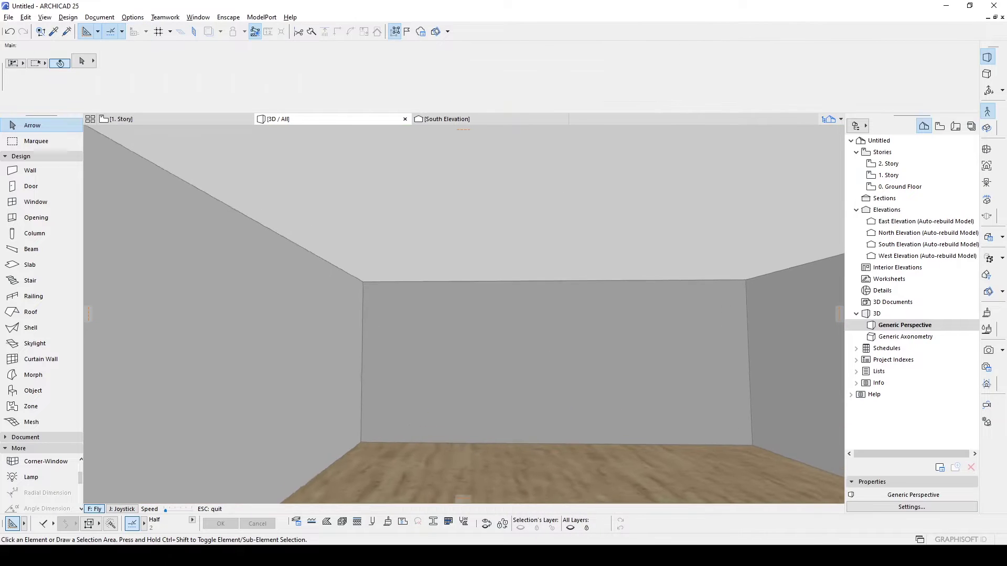
pyautogui.press('Escape')
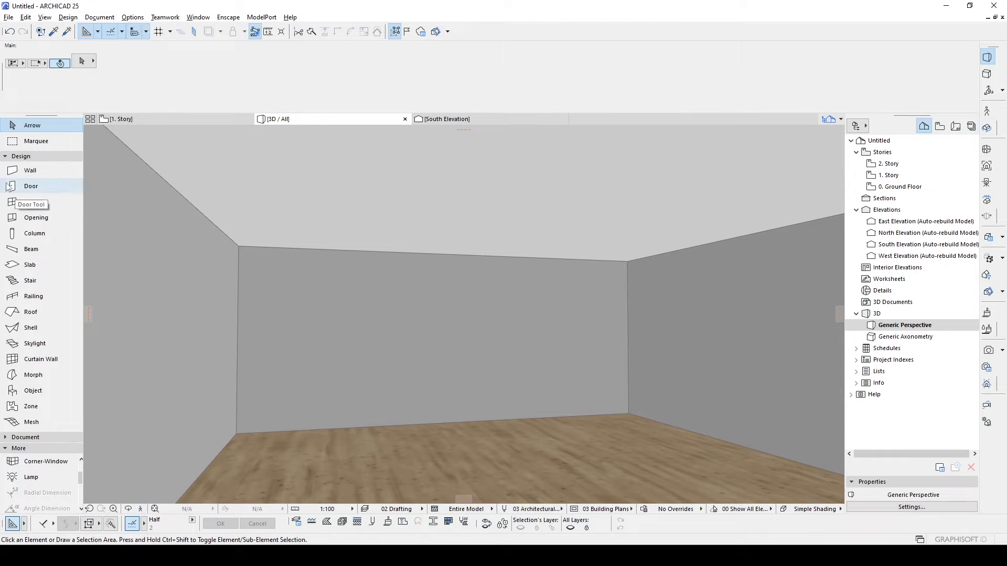
# - Place a 900 x 1500 mm Window 25 on the far wall, anchored Sill to Wall base at 1000 mm
pyautogui.click(34, 204)
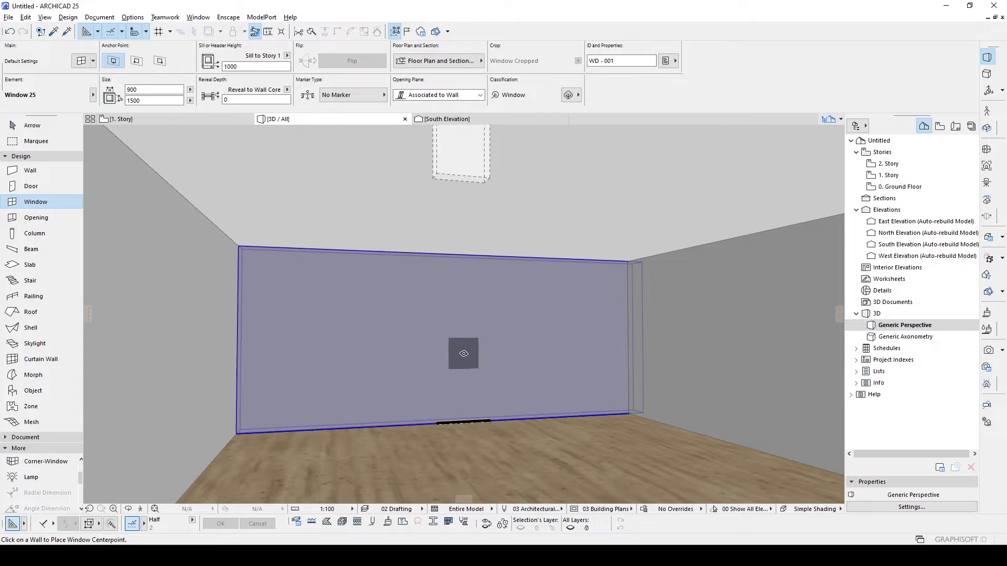
pyautogui.click(287, 56)
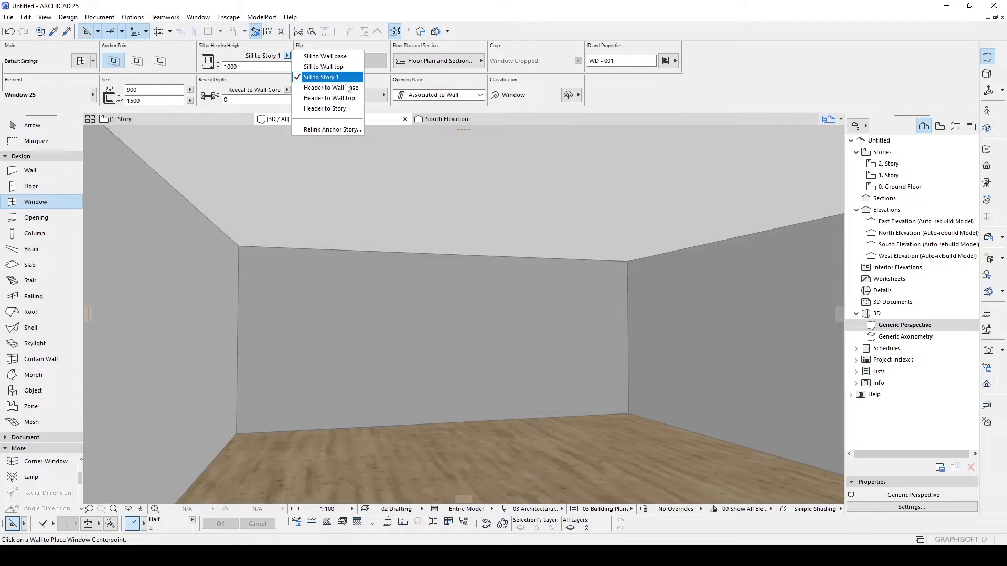
pyautogui.click(336, 56)
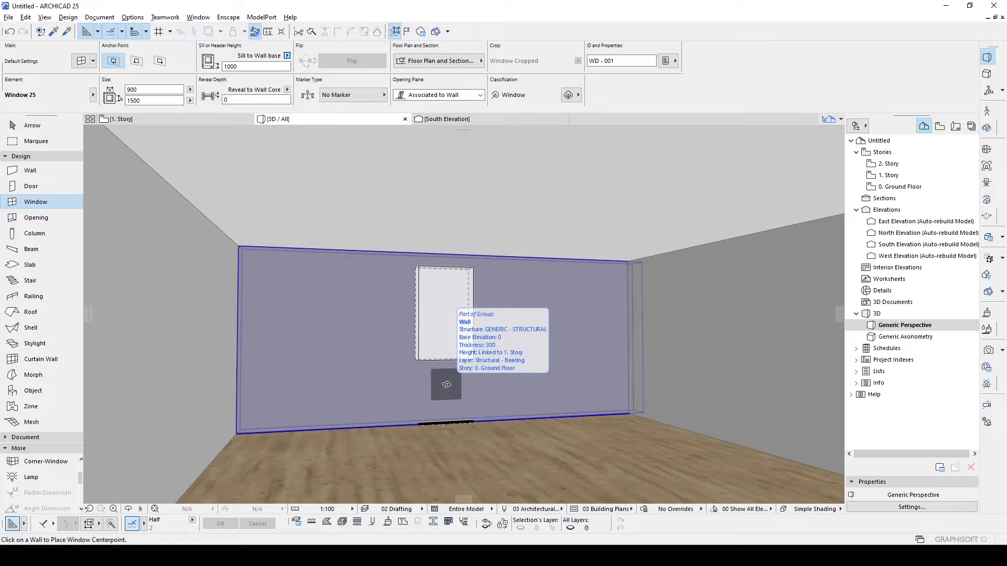
pyautogui.click(449, 385)
pyautogui.press('Escape')
pyautogui.press('Escape')
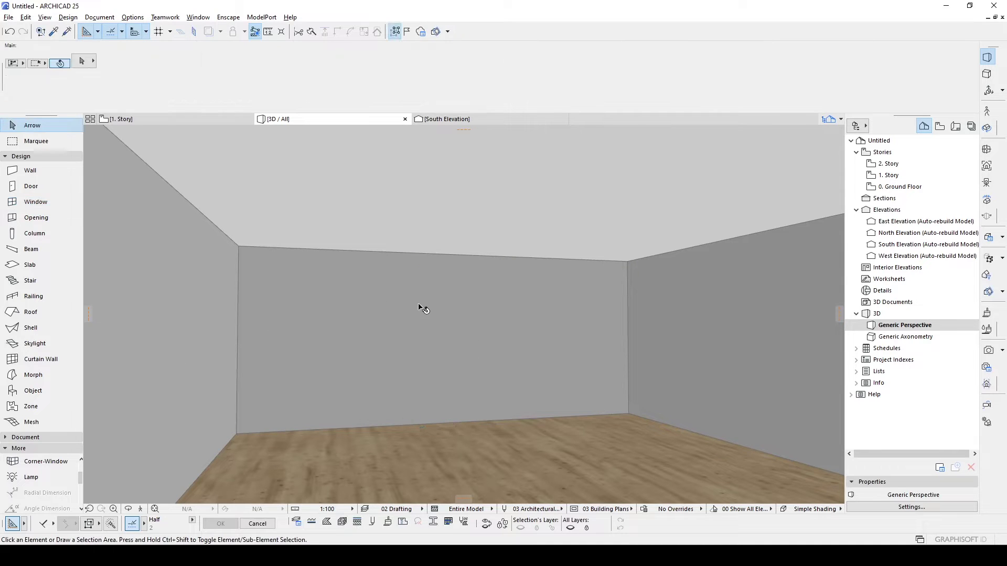
pyautogui.press('w')
pyautogui.click(445, 374)
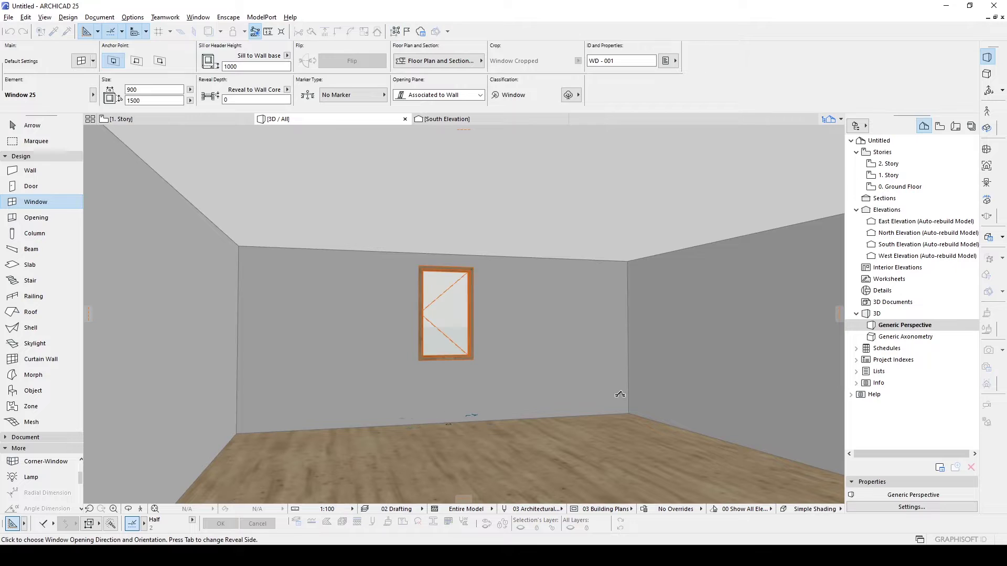
pyautogui.click(619, 394)
pyautogui.press('Escape')
# - Change the placed window to Storefront Window 25 with 3 horizontal divisions and a narrower bottom rail
pyautogui.click(441, 323)
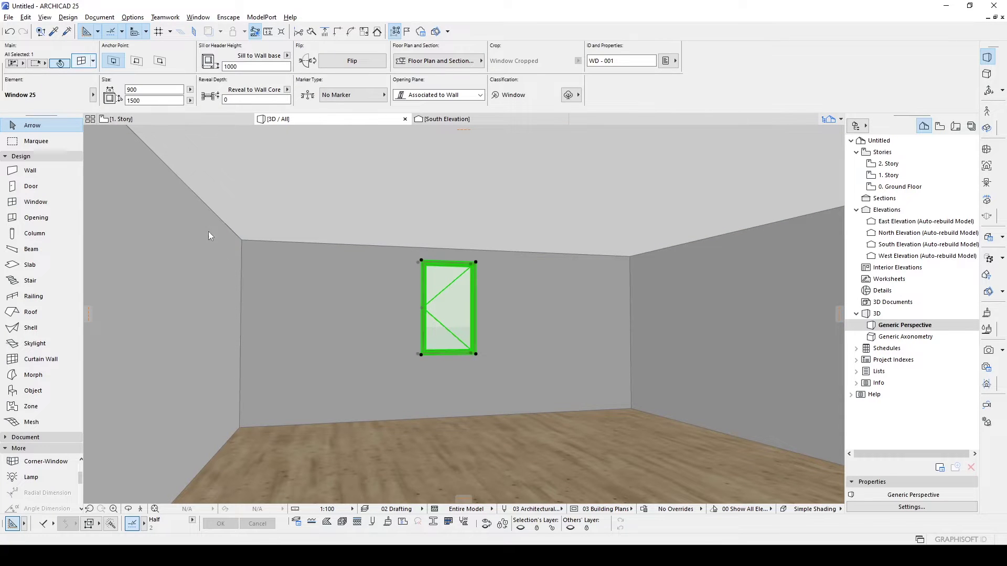
pyautogui.hotkey('ctrl', 't')
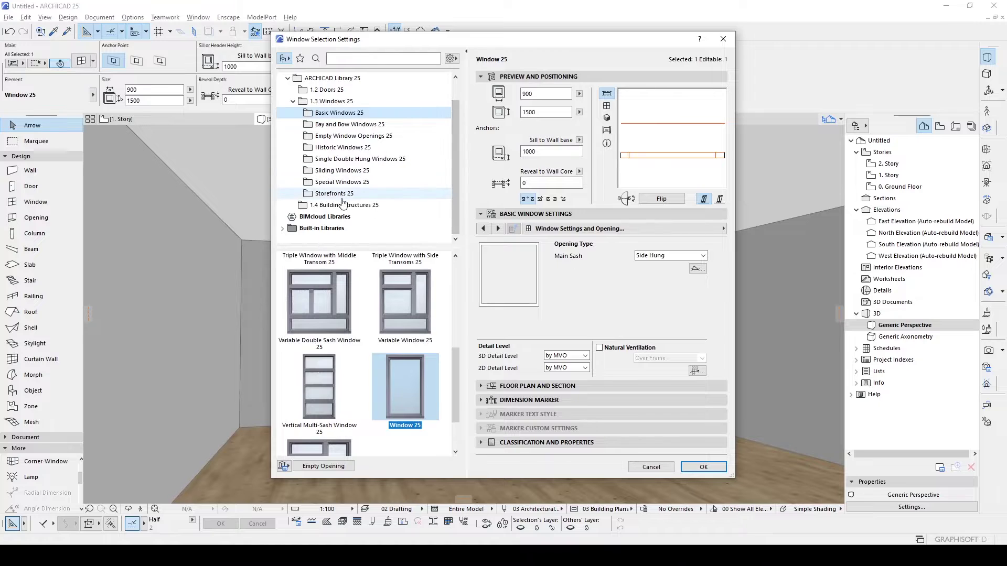
pyautogui.click(334, 193)
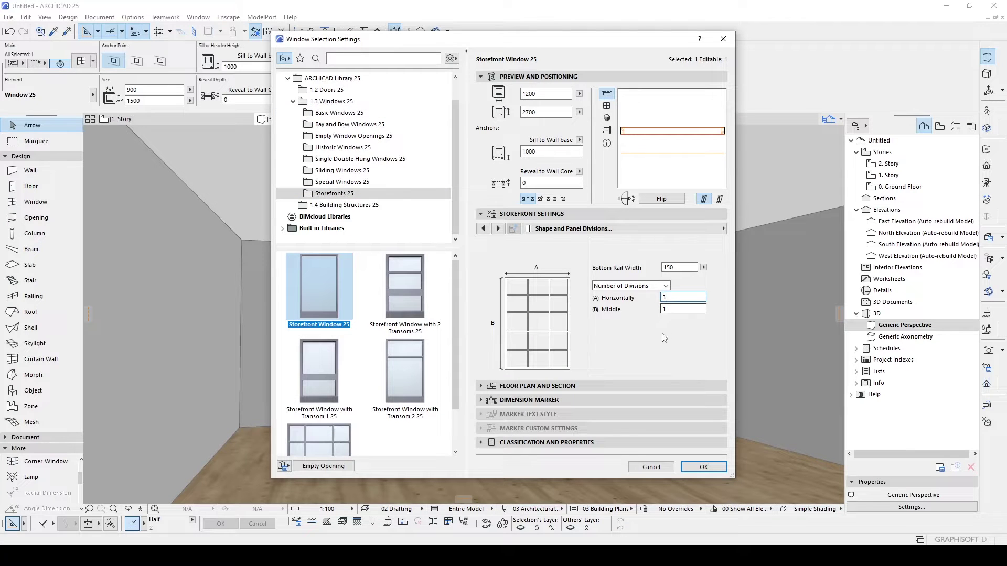
pyautogui.click(499, 229)
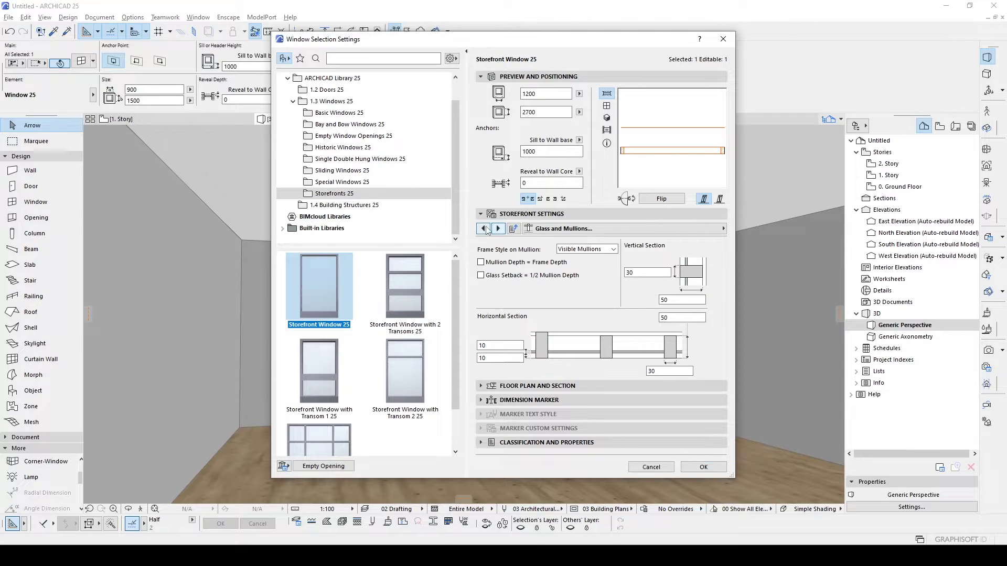
pyautogui.click(498, 229)
pyautogui.click(483, 229)
pyautogui.click(483, 229)
pyautogui.click(483, 228)
pyautogui.click(498, 229)
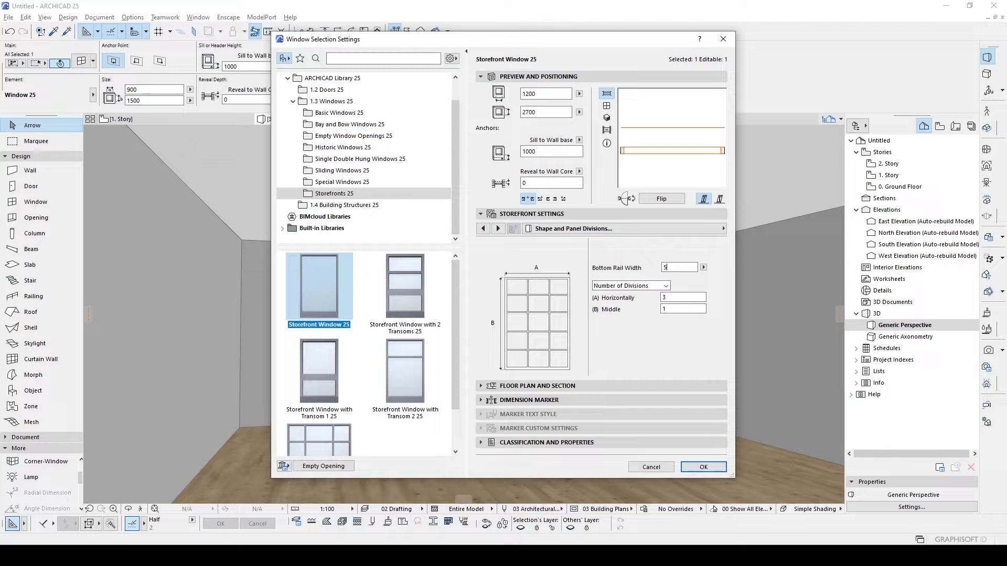
pyautogui.click(704, 466)
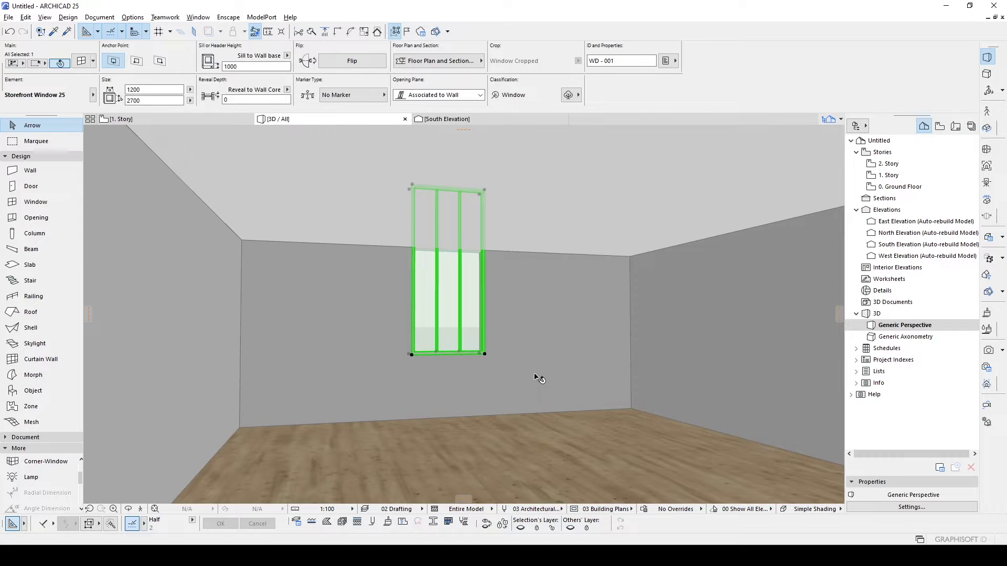
# - Stretch the storefront window's bottom down to the floor and lower its top beneath the ceiling, making it about 2188 mm high
pyautogui.click(484, 354)
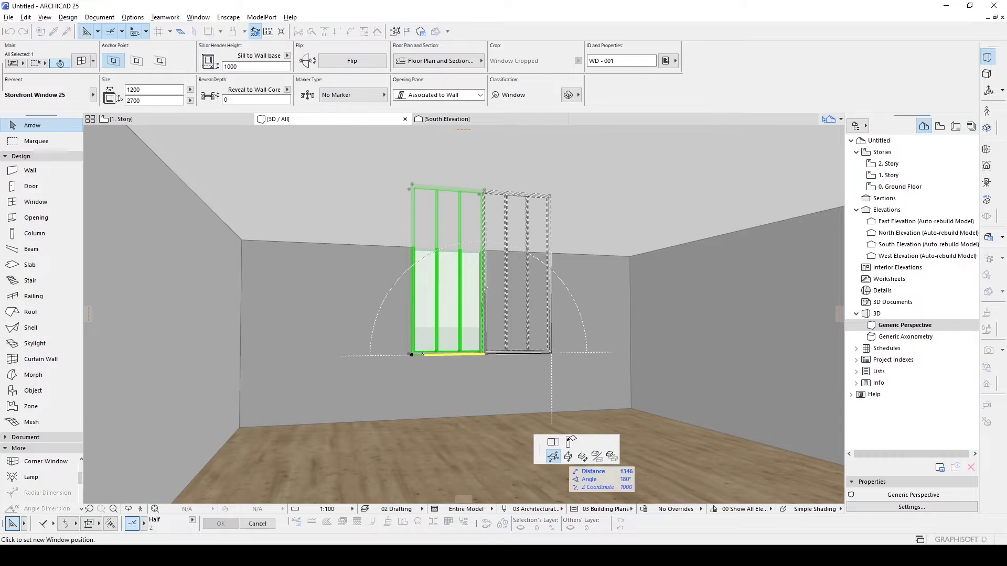
pyautogui.click(567, 442)
pyautogui.click(633, 404)
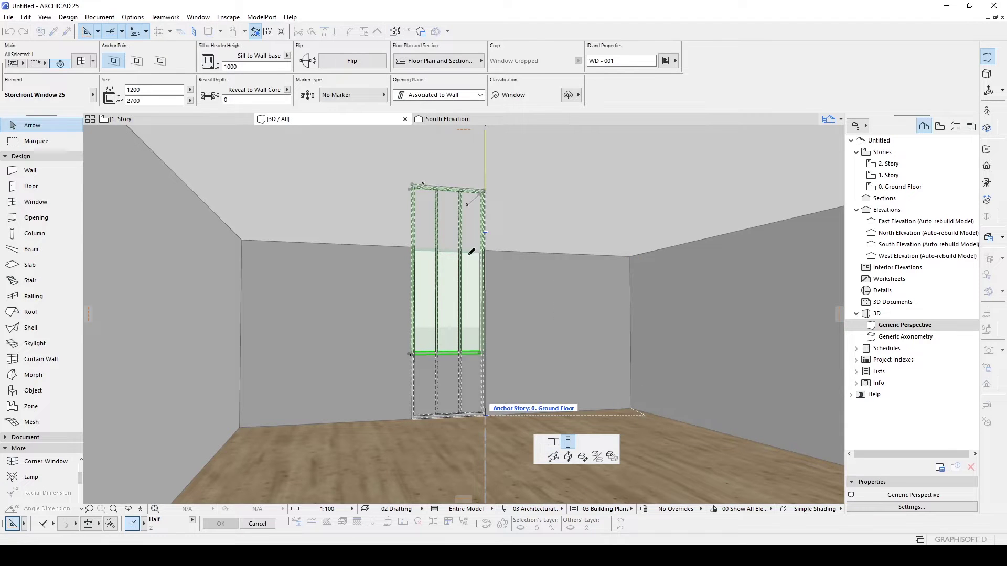
pyautogui.click(485, 192)
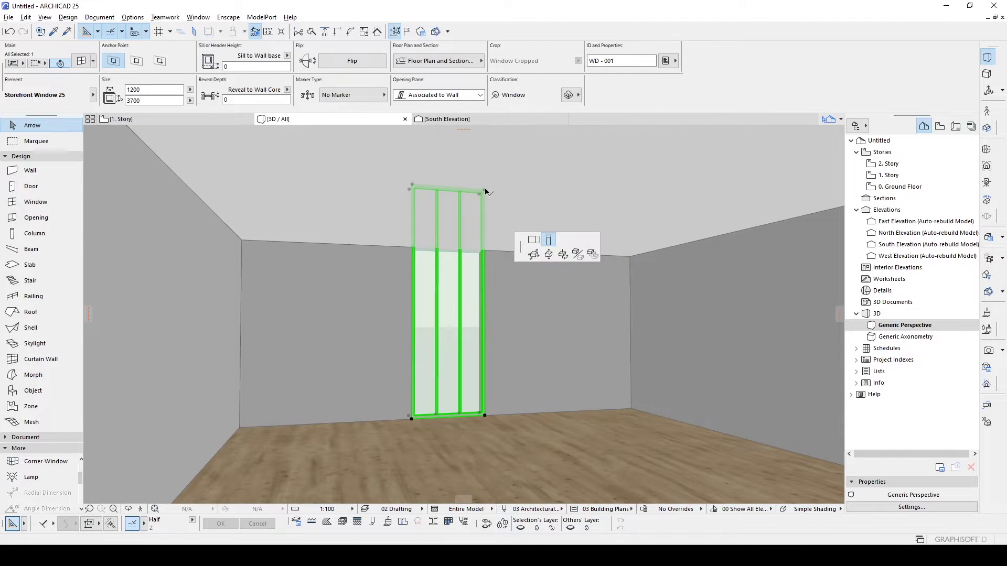
pyautogui.click(485, 281)
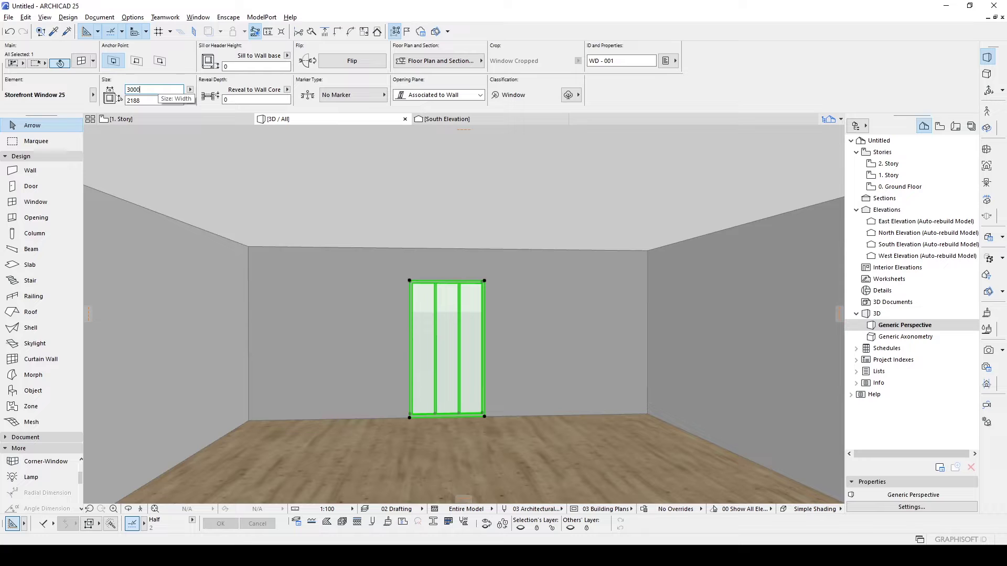
# - Set the storefront window's width to 3000 mm and deselect it
pyautogui.write('3000')
pyautogui.press('Return')
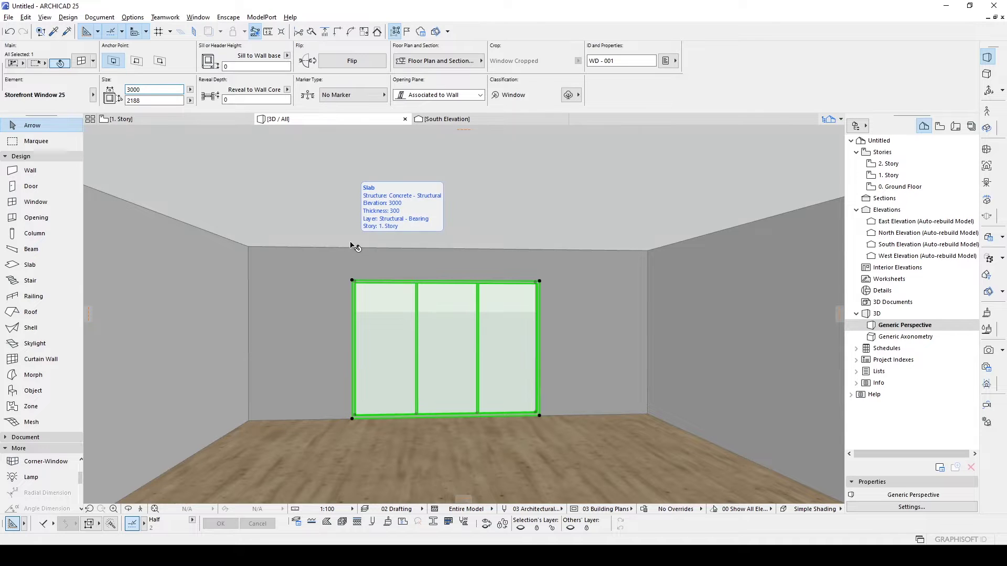
pyautogui.press('Escape')
# - Drag a copy of the ceiling slab about 443 mm straight down to form a dropped ceiling
pyautogui.keyDown('shift'); pyautogui.moveTo(382, 364); pyautogui.dragTo(459, 260, button='middle'); pyautogui.keyUp('shift')
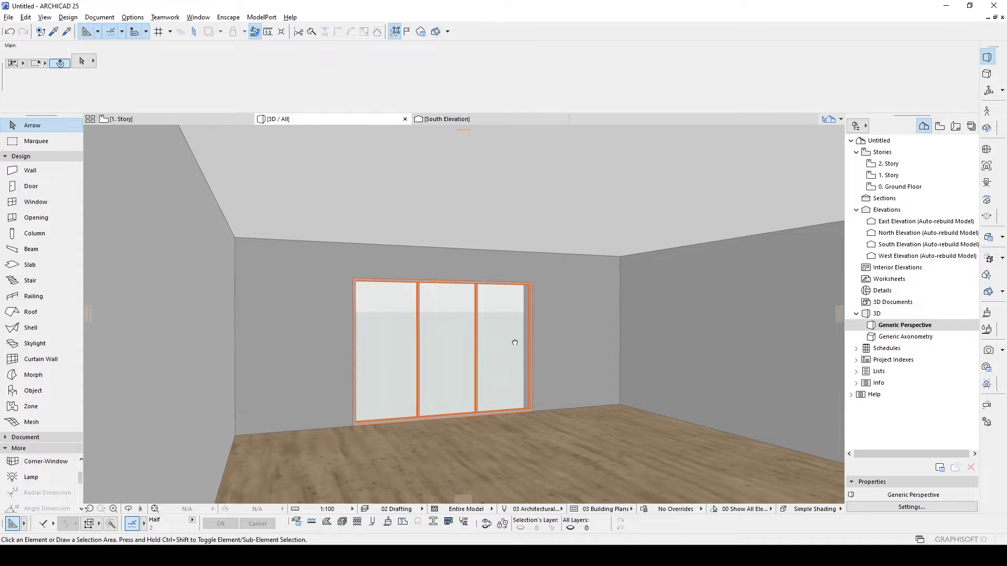
pyautogui.moveTo(514, 341); pyautogui.dragTo(494, 330, button='middle')
pyautogui.hotkey('shift', 'f')
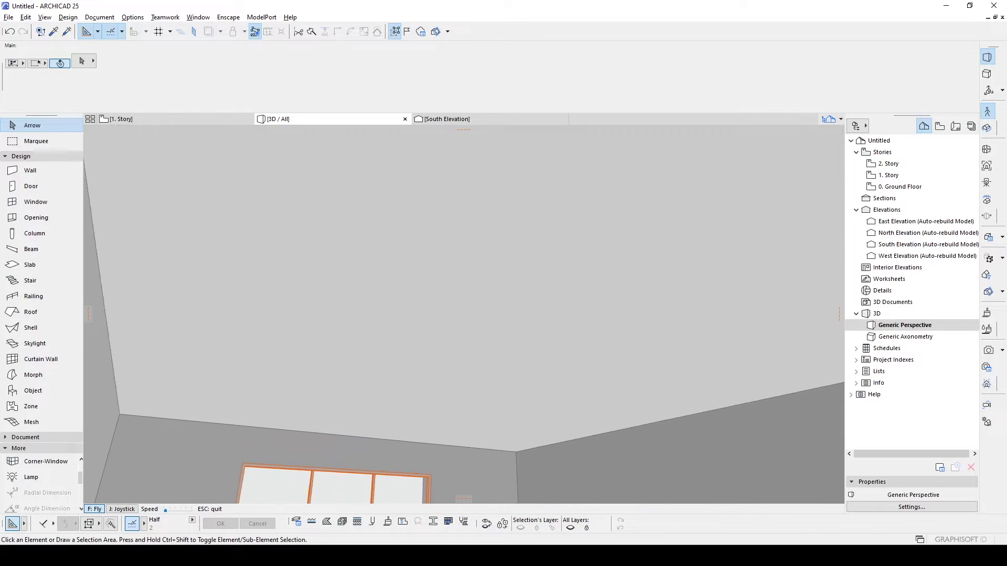
pyautogui.press('Escape')
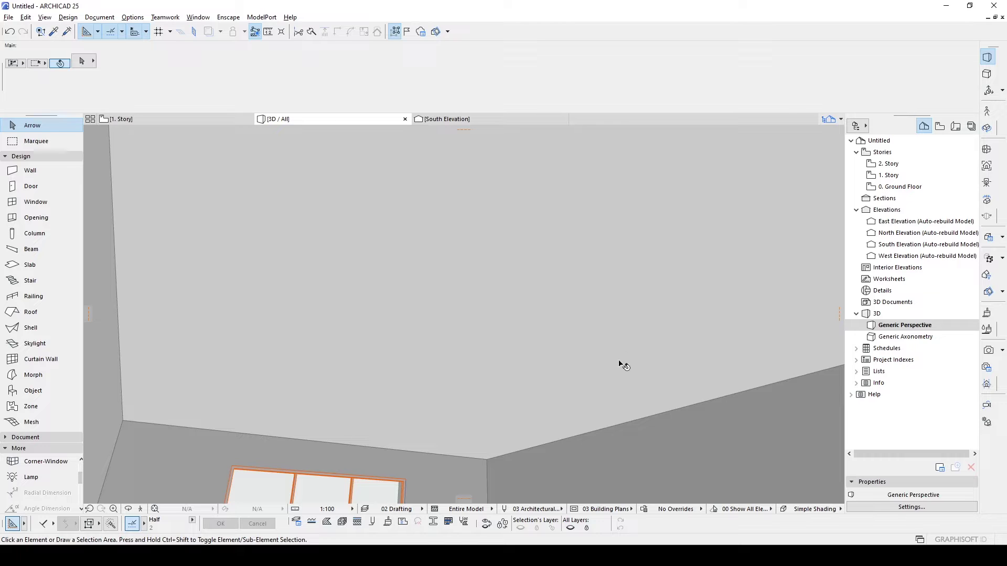
pyautogui.click(416, 306)
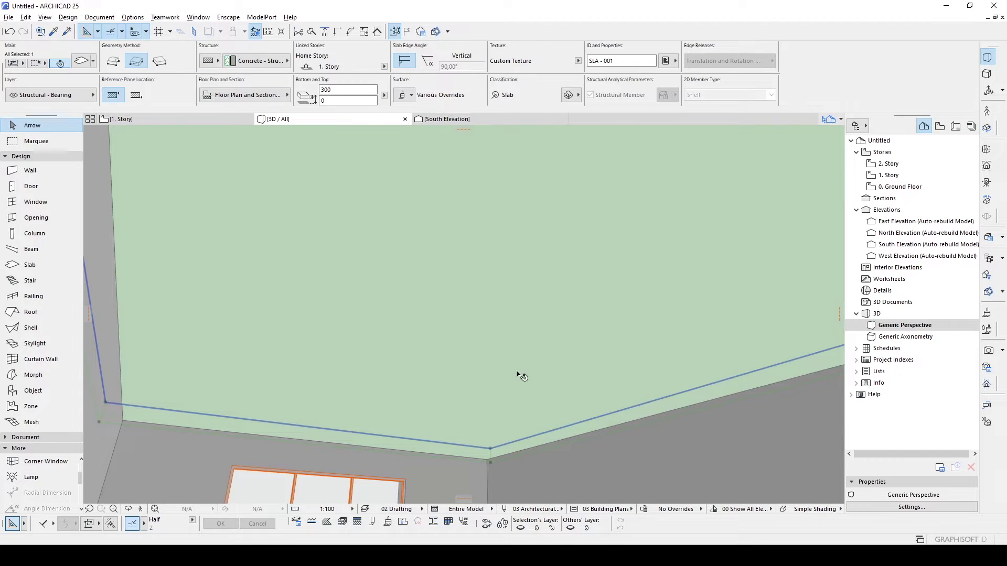
pyautogui.hotkey('ctrl', 'shift', 'd')
pyautogui.moveTo(494, 460); pyautogui.dragTo(497, 435, button='middle')
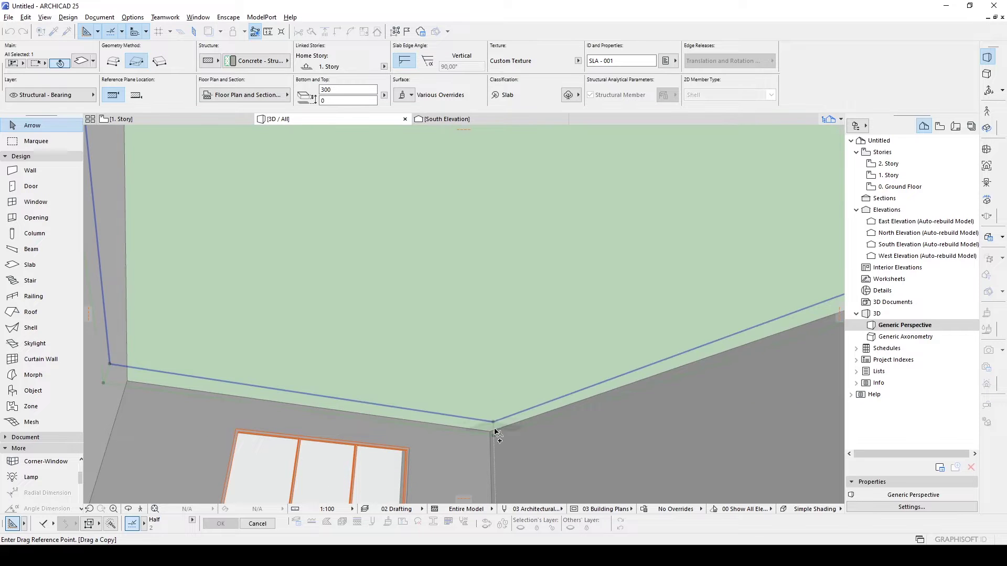
pyautogui.click(493, 423)
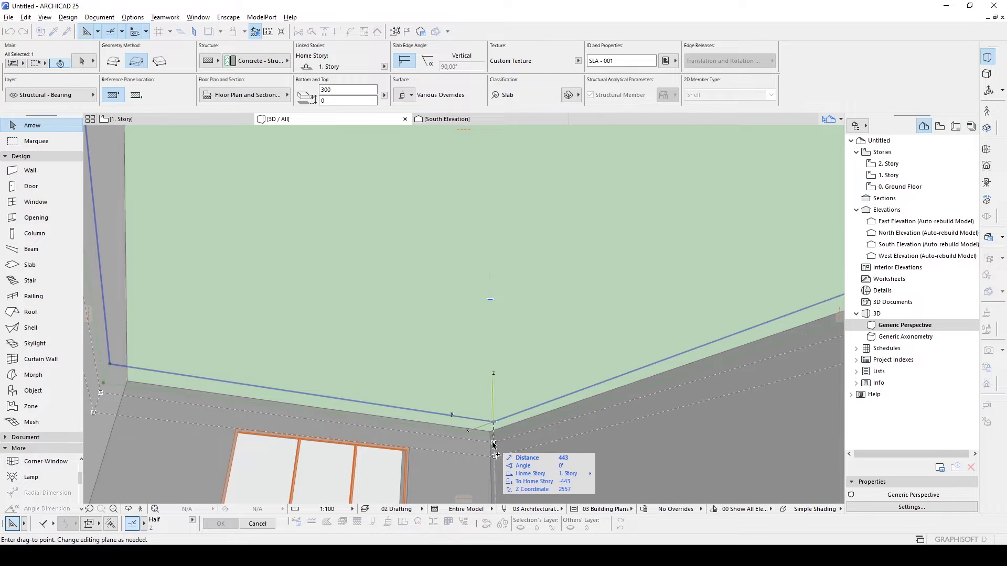
pyautogui.click(493, 445)
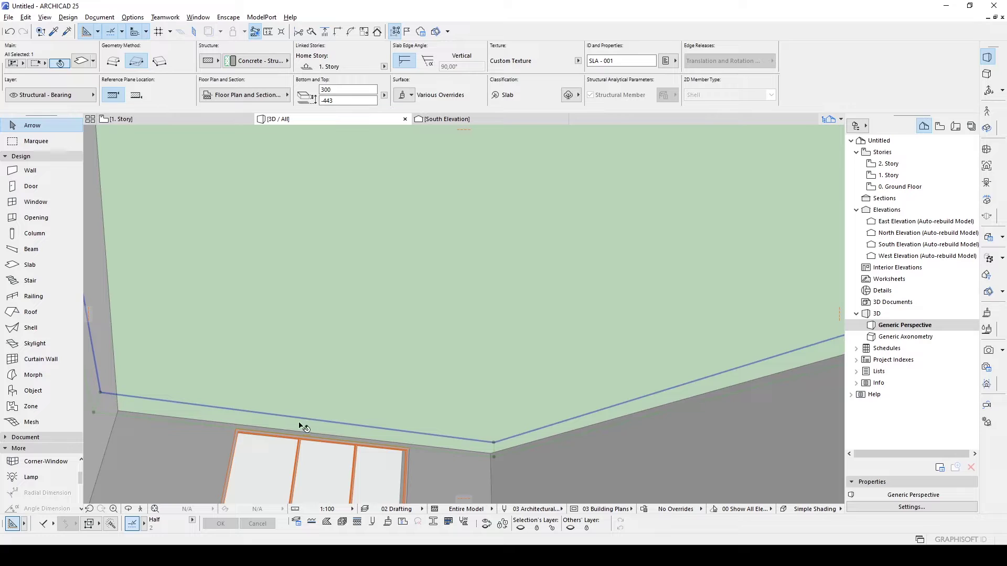
pyautogui.moveTo(329, 404); pyautogui.dragTo(340, 406, button='middle')
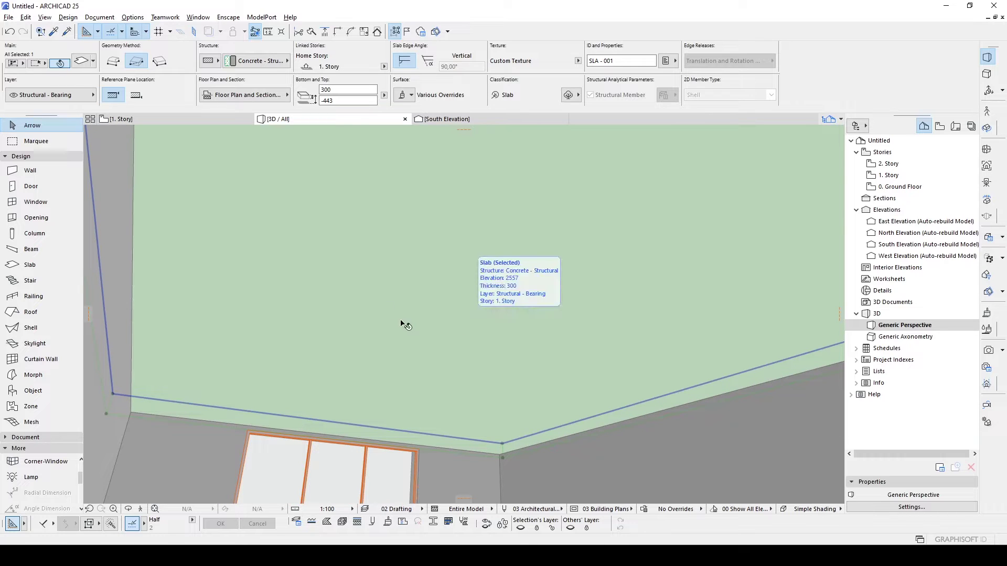
# - Change the project's working length unit to centimeter
pyautogui.click(138, 19)
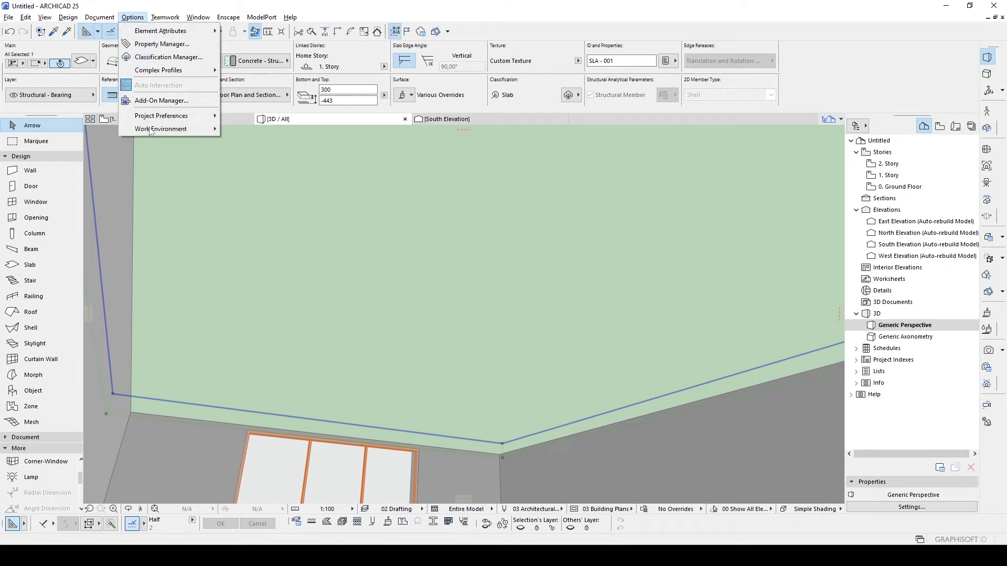
pyautogui.moveTo(161, 121)
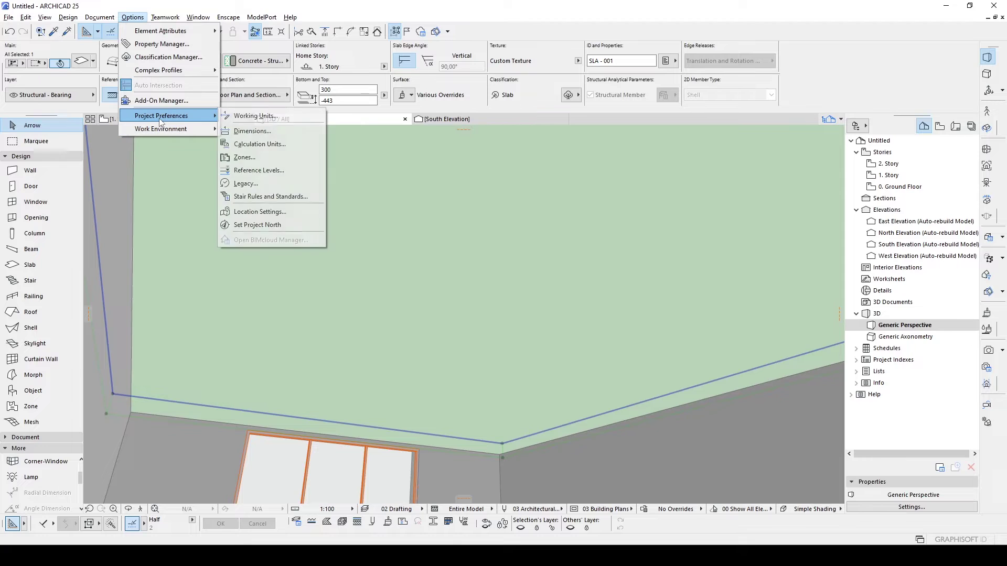
pyautogui.click(257, 115)
pyautogui.click(541, 124)
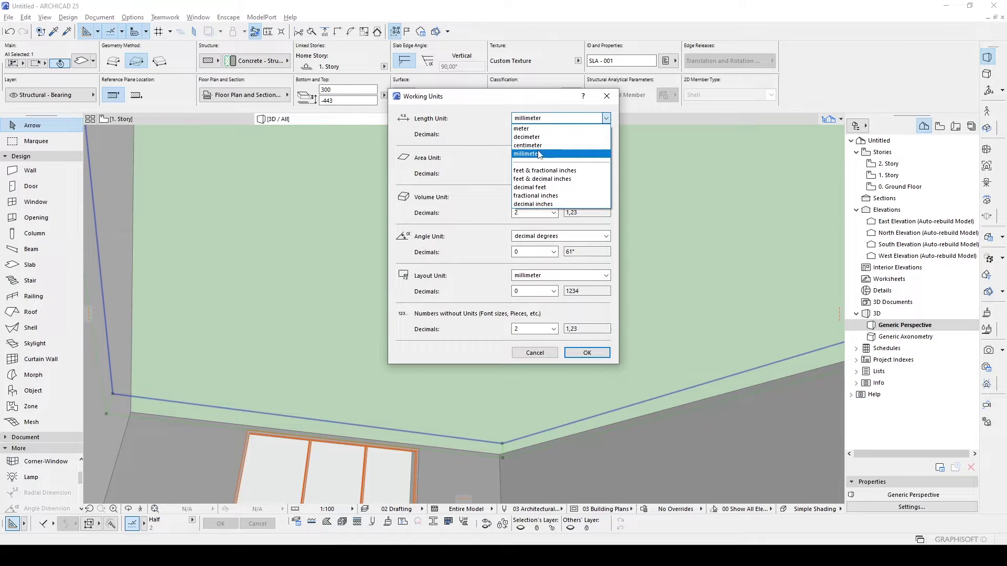
pyautogui.click(533, 145)
pyautogui.click(587, 353)
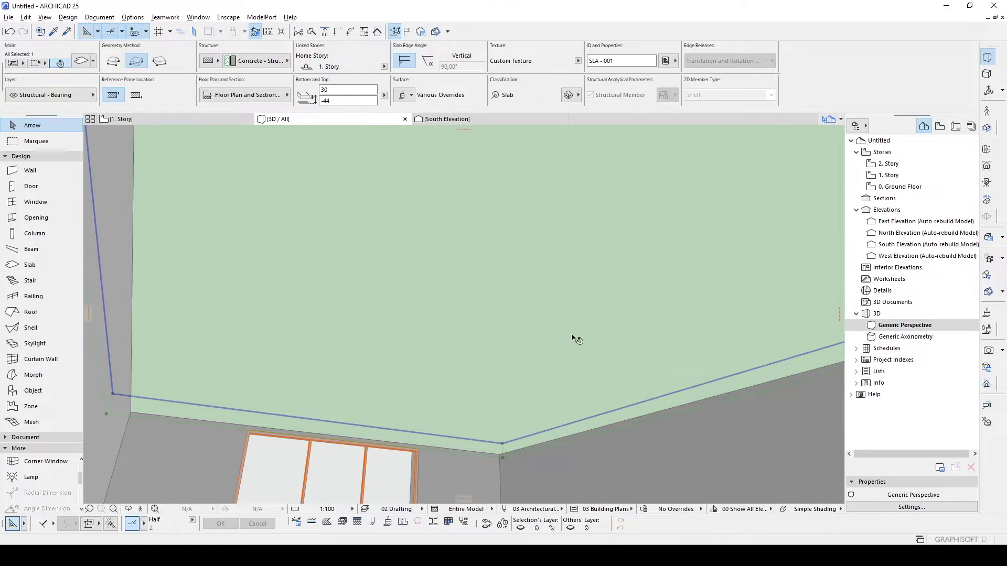
# - Show the selected dropped ceiling slab on the 1. Story floor plan
pyautogui.rightClick(448, 306)
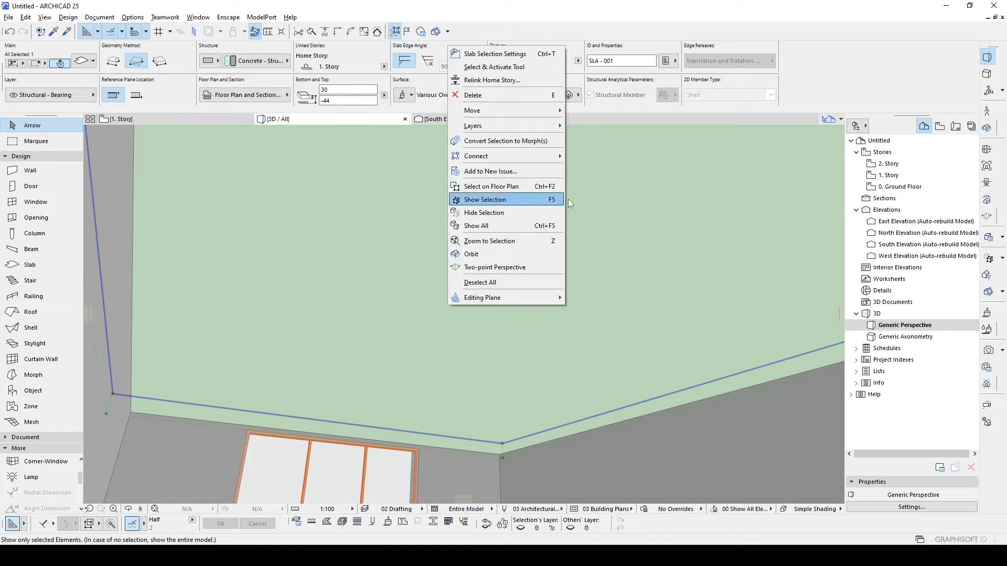
pyautogui.click(472, 186)
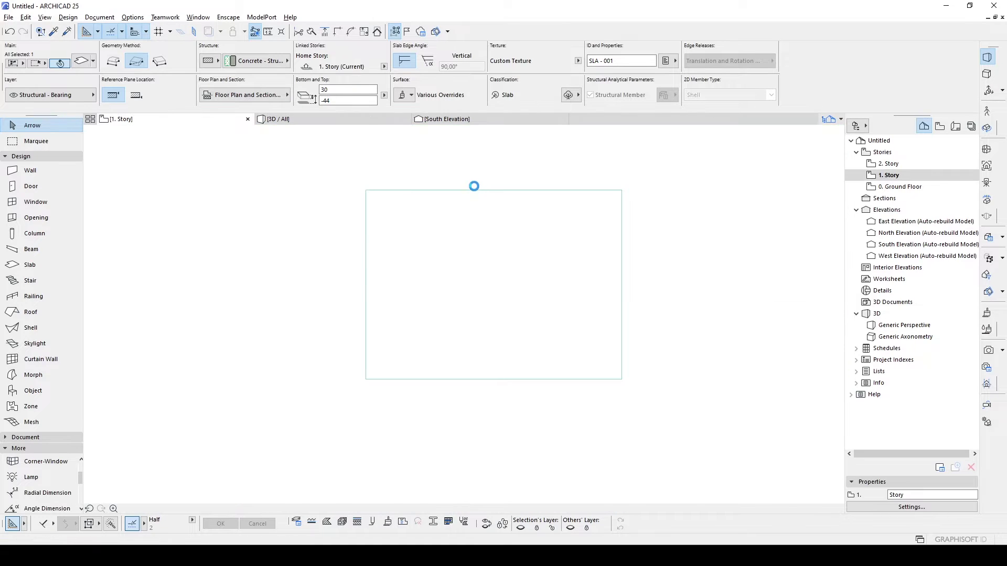
pyautogui.scroll(3, 475, 218)
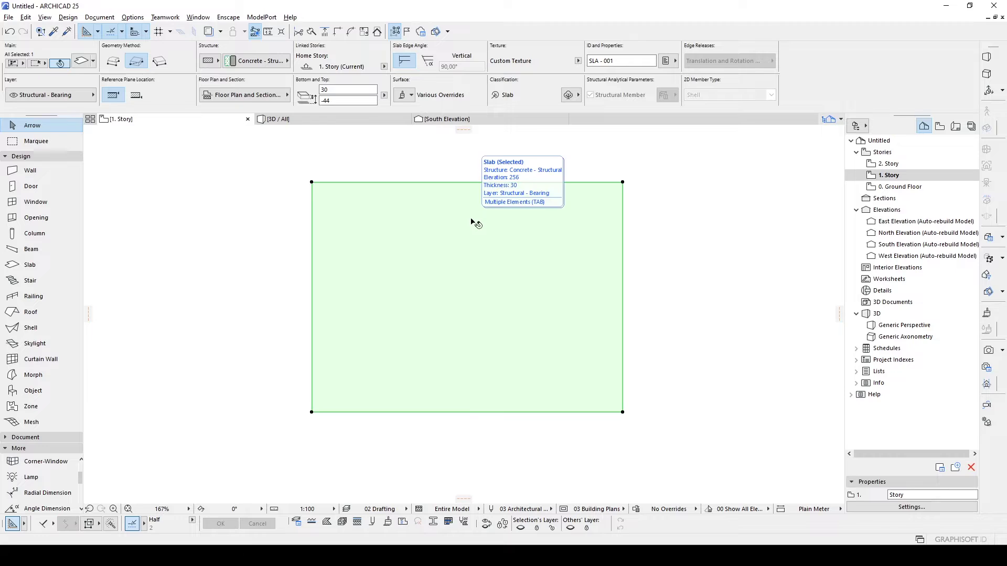
# - Cut a rectangular opening into the dropped ceiling slab, offset 200 cm inward from all its edges, and deselect the slab
pyautogui.click(623, 183)
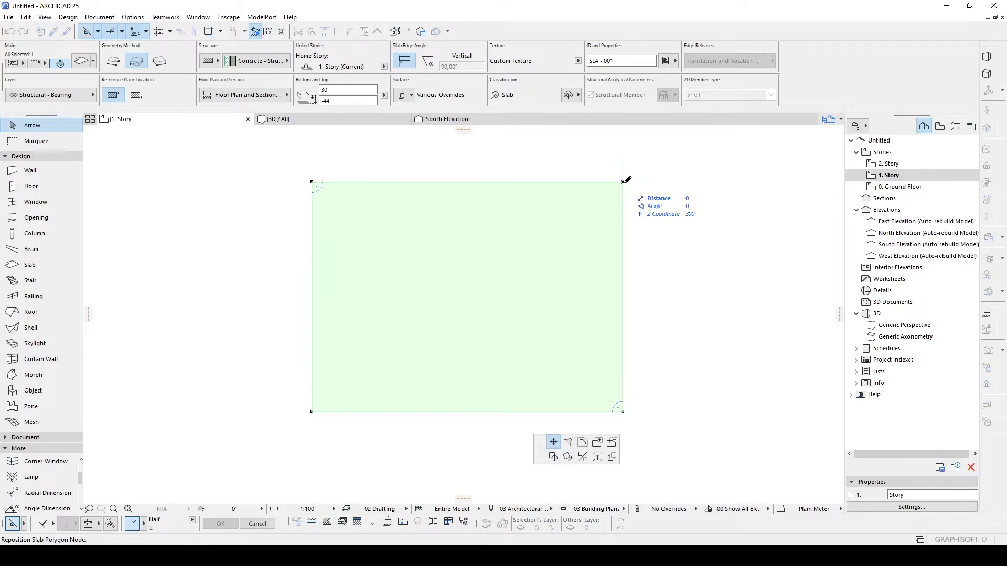
pyautogui.click(612, 443)
pyautogui.scroll(-1, 456, 265)
pyautogui.scroll(1, 406, 251)
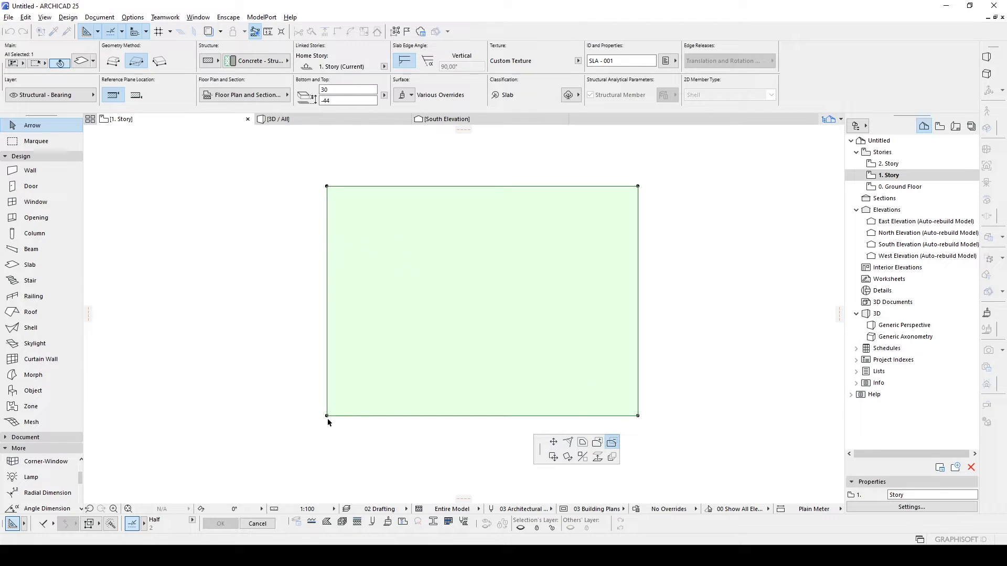
pyautogui.click(45, 526)
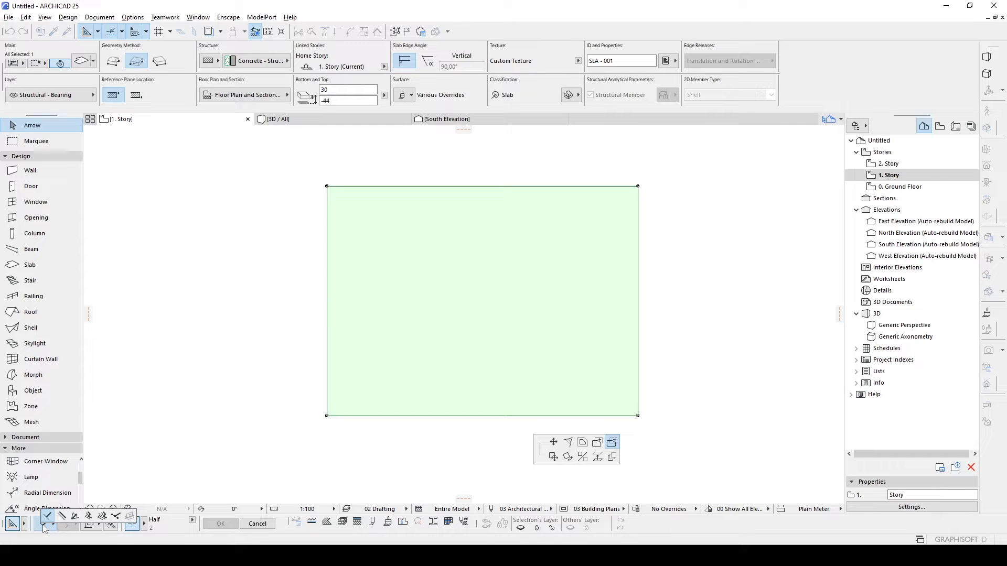
pyautogui.click(102, 516)
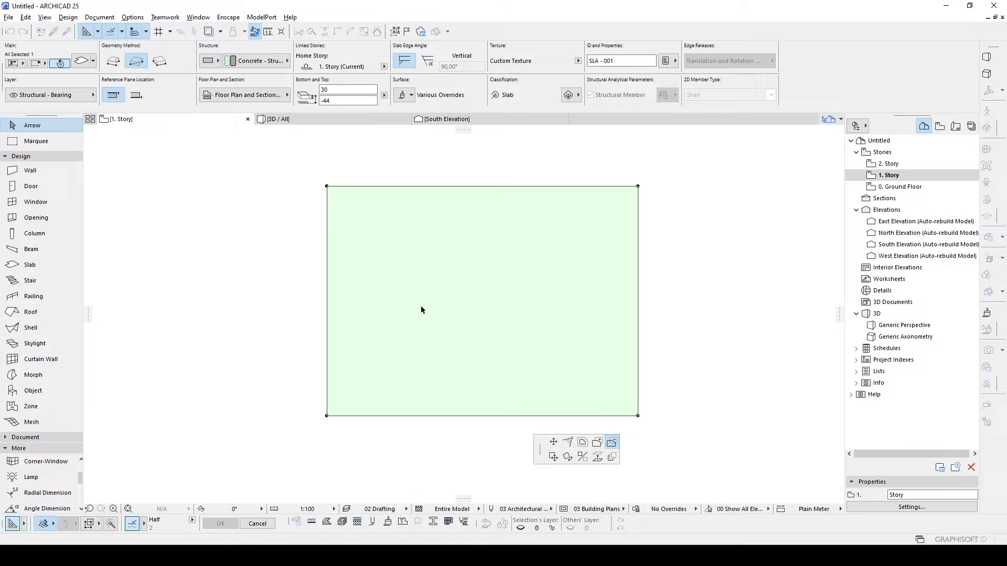
pyautogui.click(361, 312)
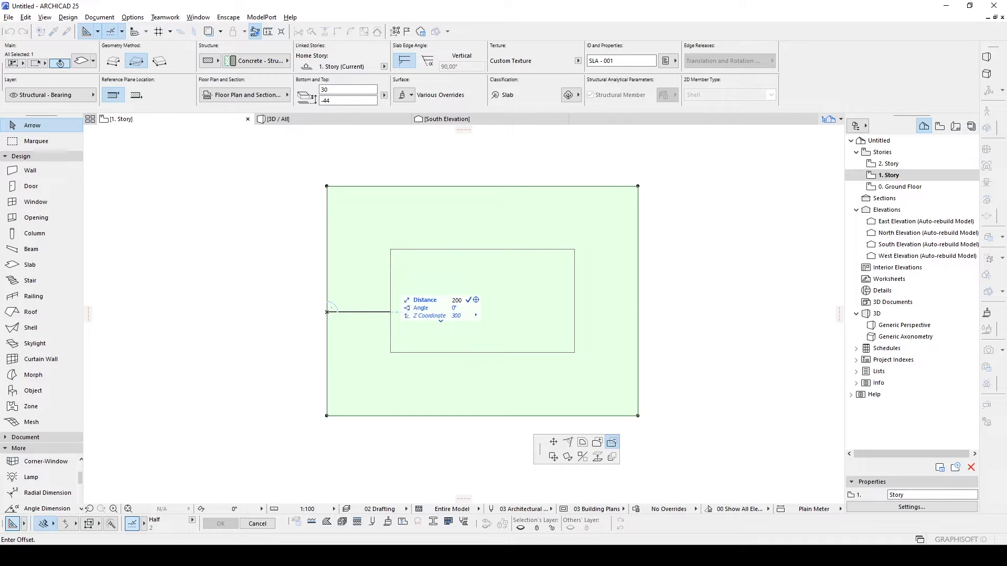
pyautogui.press('Return')
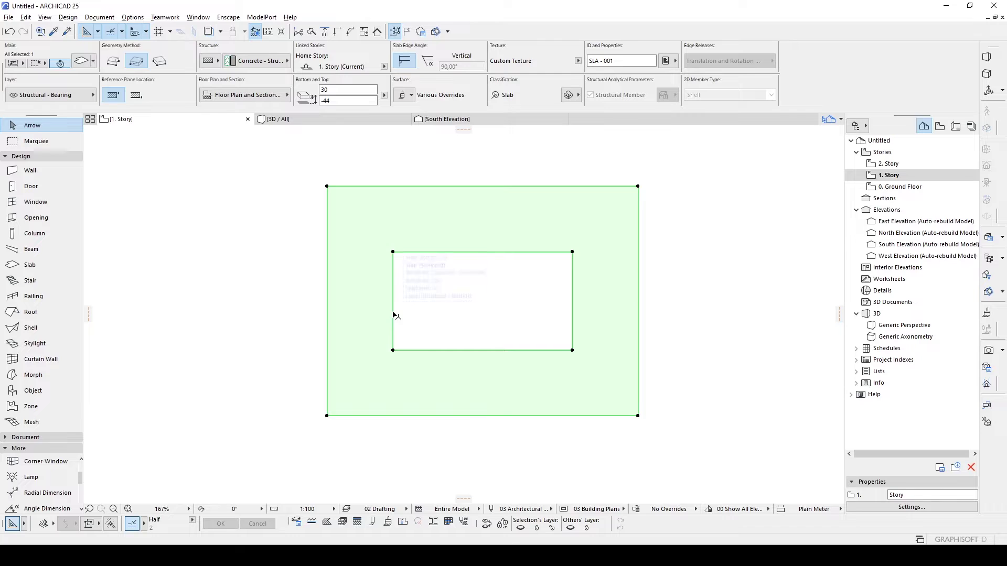
pyautogui.click(282, 296)
# - In the 3D view, override all surfaces of the dropped ceiling slab with Paint - Titanium White
pyautogui.click(316, 123)
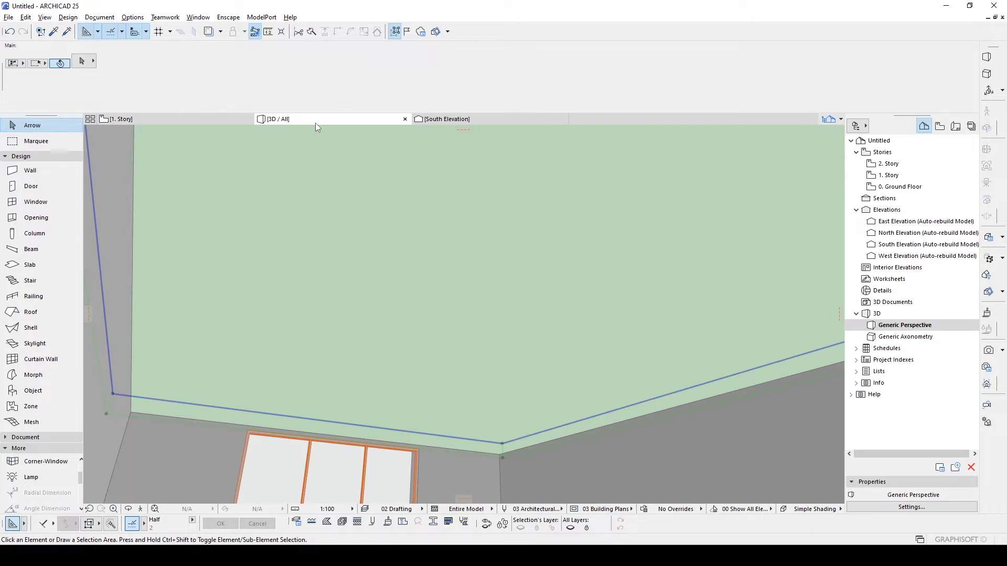
pyautogui.click(359, 274)
pyautogui.press('Escape')
pyautogui.keyDown('shift'); pyautogui.moveTo(545, 401); pyautogui.dragTo(525, 362, button='middle'); pyautogui.keyUp('shift')
pyautogui.click(537, 364)
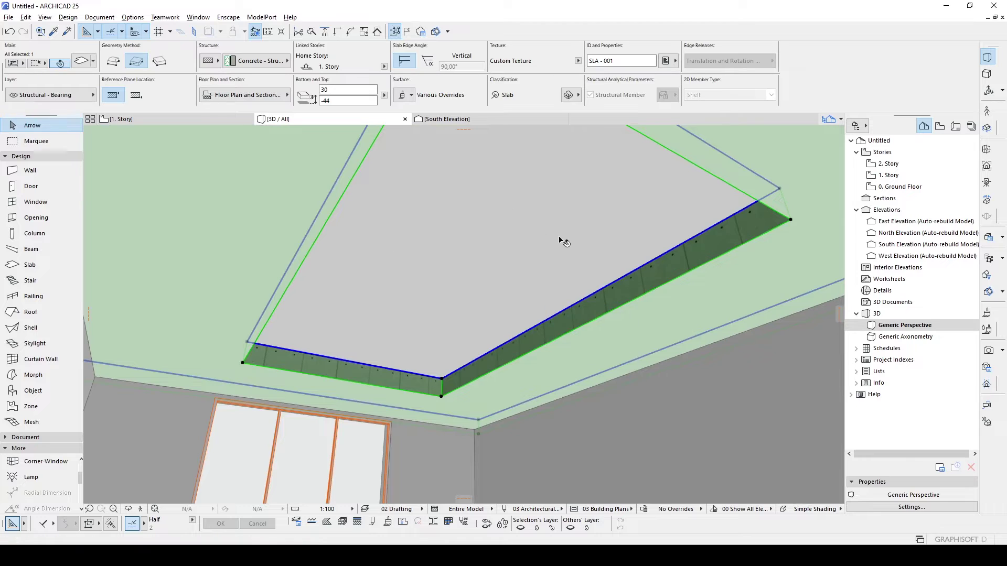
pyautogui.doubleClick(407, 250)
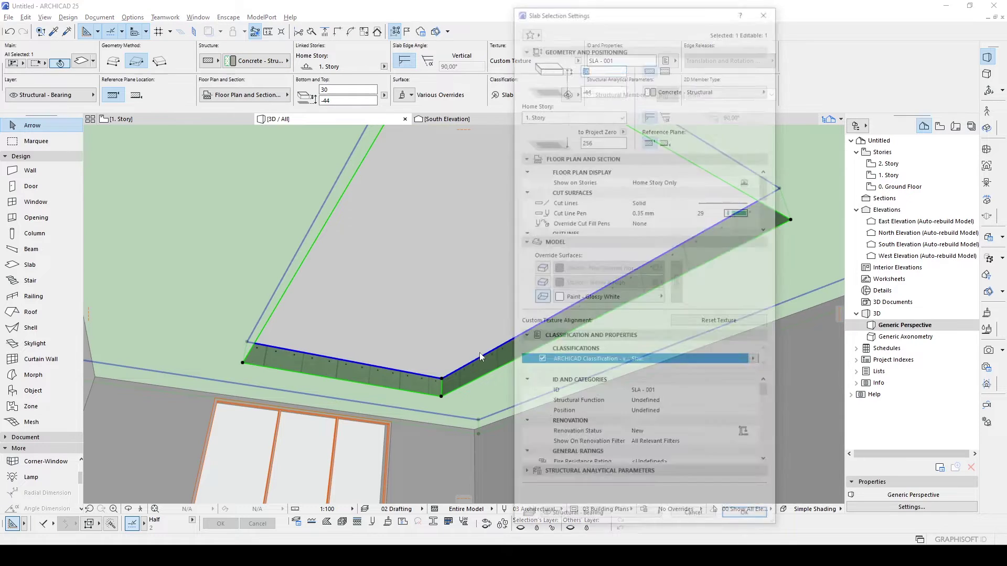
pyautogui.click(539, 271)
pyautogui.click(540, 283)
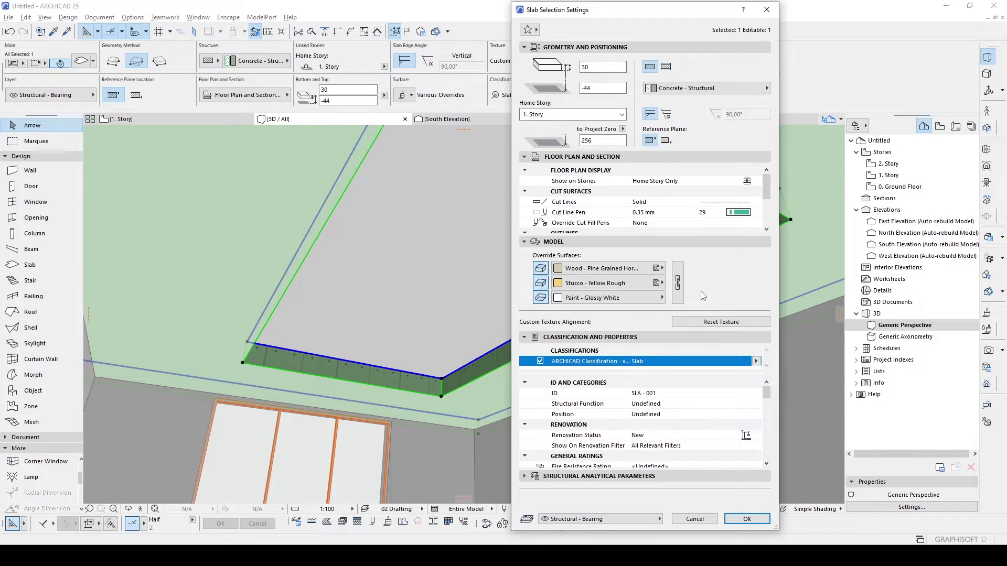
pyautogui.click(678, 283)
pyautogui.click(587, 284)
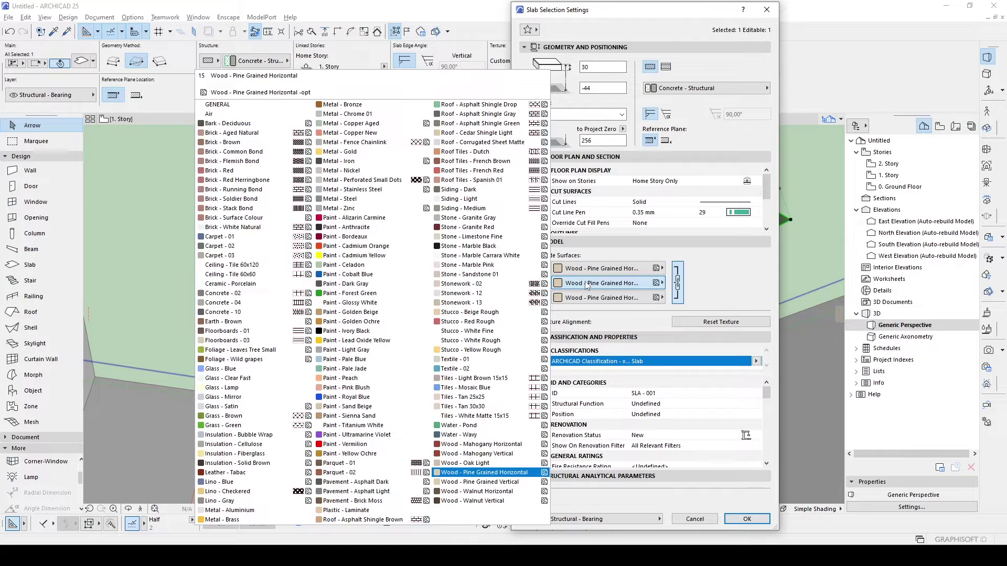
pyautogui.click(369, 427)
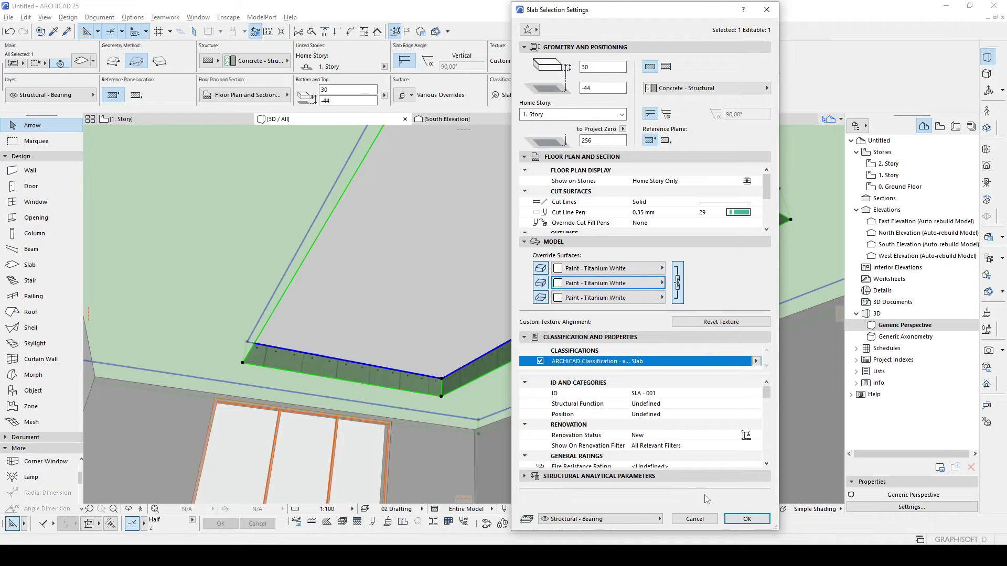
pyautogui.click(747, 519)
# - Center the storefront window by stretching its right side to a 311 cm width and pulling its left side in to 300 cm
pyautogui.scroll(5, 499, 401)
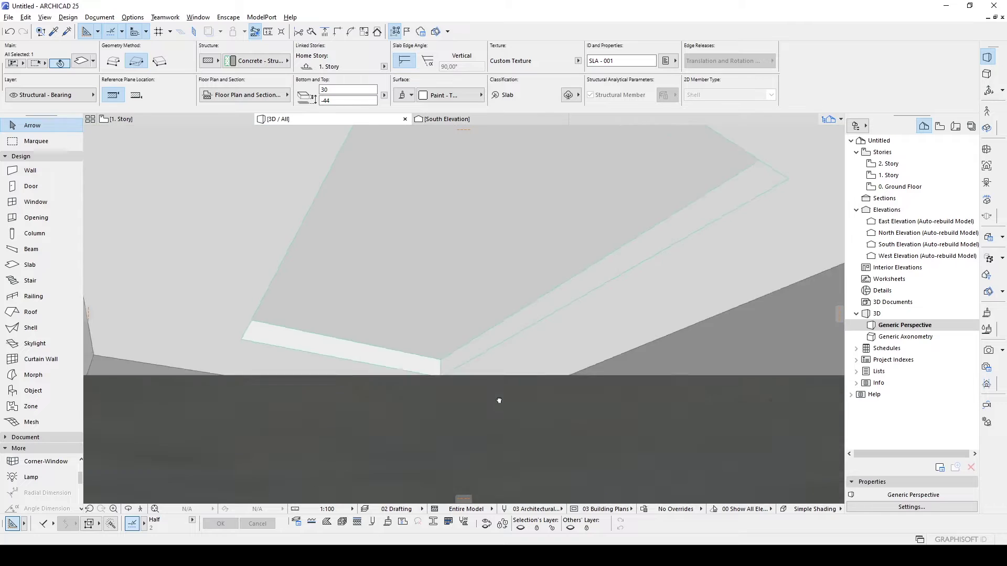
pyautogui.hotkey('shift', 'F3')
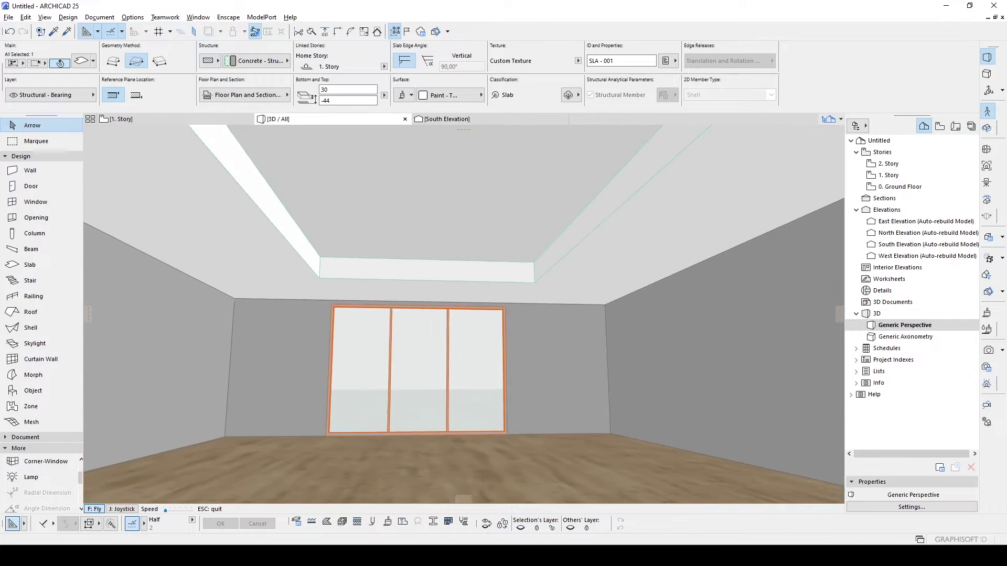
pyautogui.press('Escape')
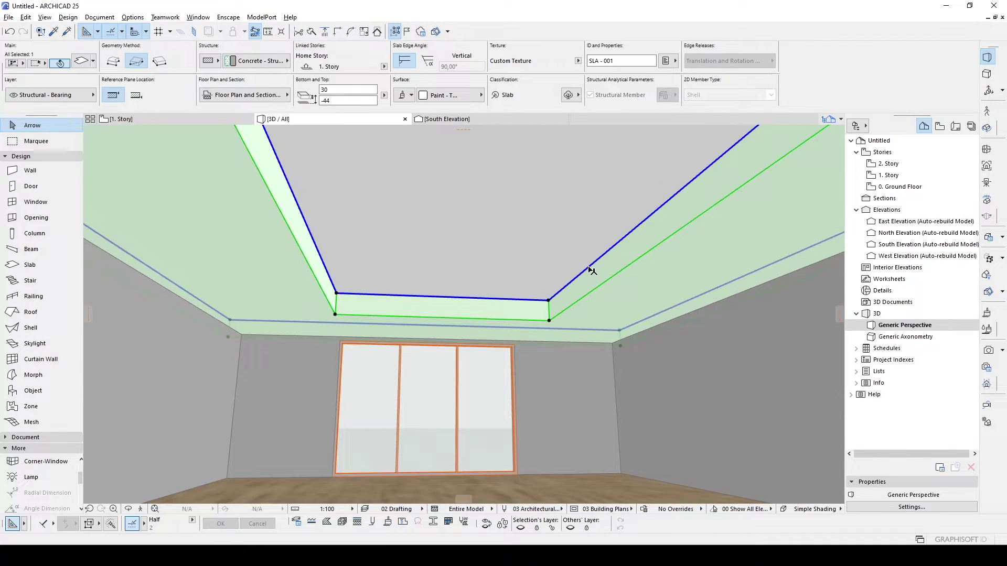
pyautogui.click(514, 347)
pyautogui.click(513, 346)
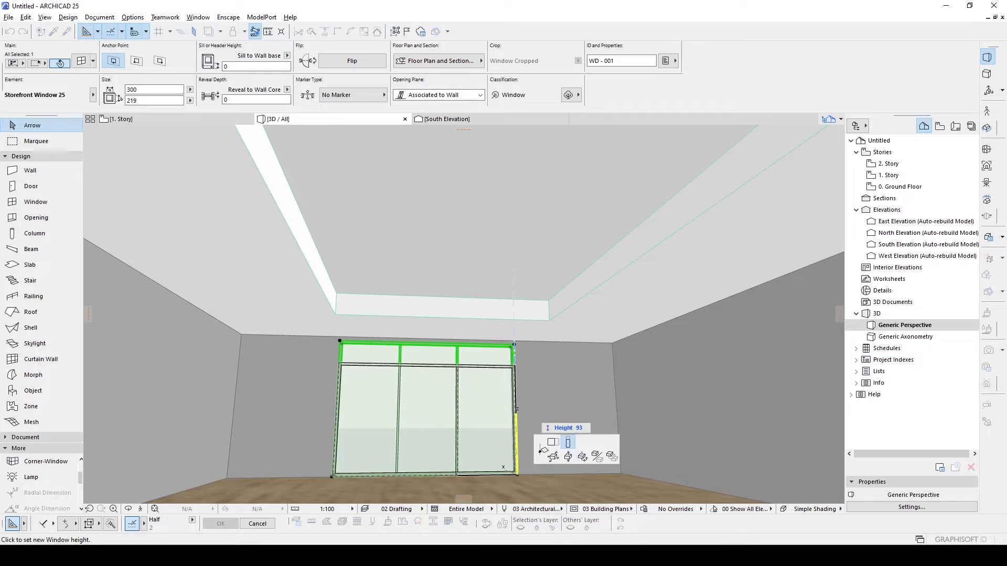
pyautogui.click(553, 443)
pyautogui.click(521, 327)
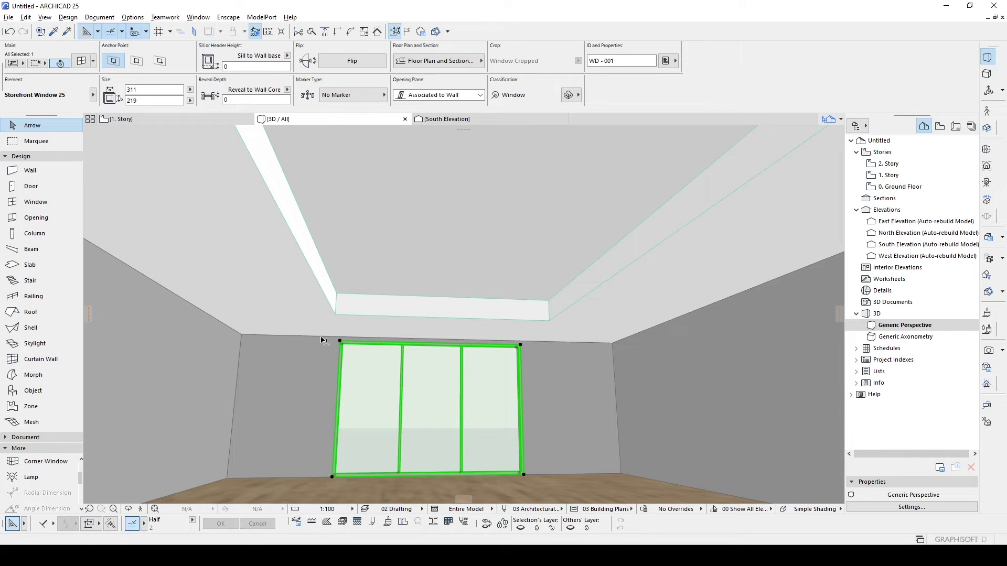
pyautogui.click(341, 341)
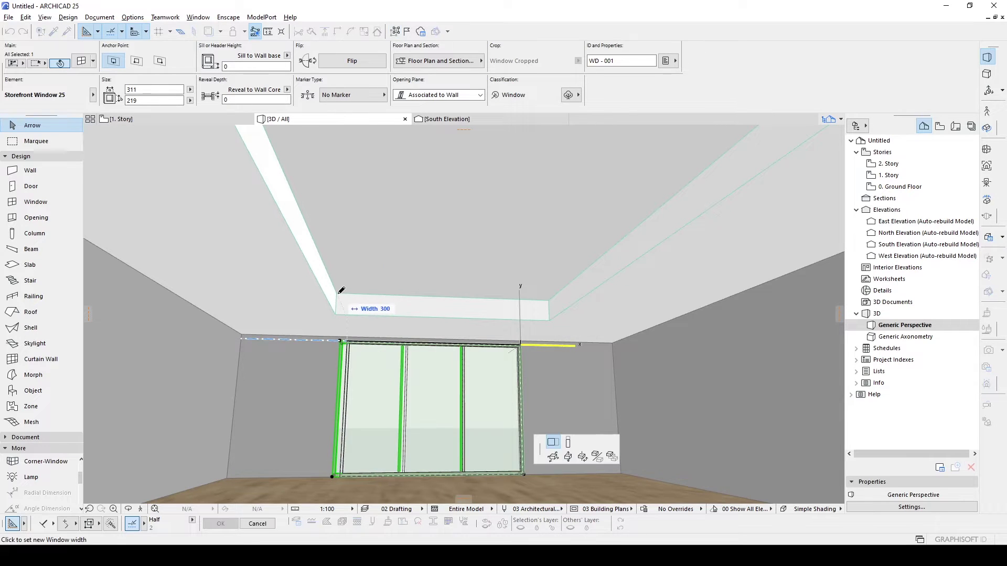
pyautogui.click(337, 293)
# - Set the dropped ceiling slab's thickness to 15 cm
pyautogui.click(339, 296)
pyautogui.hotkey('shift', 'F3')
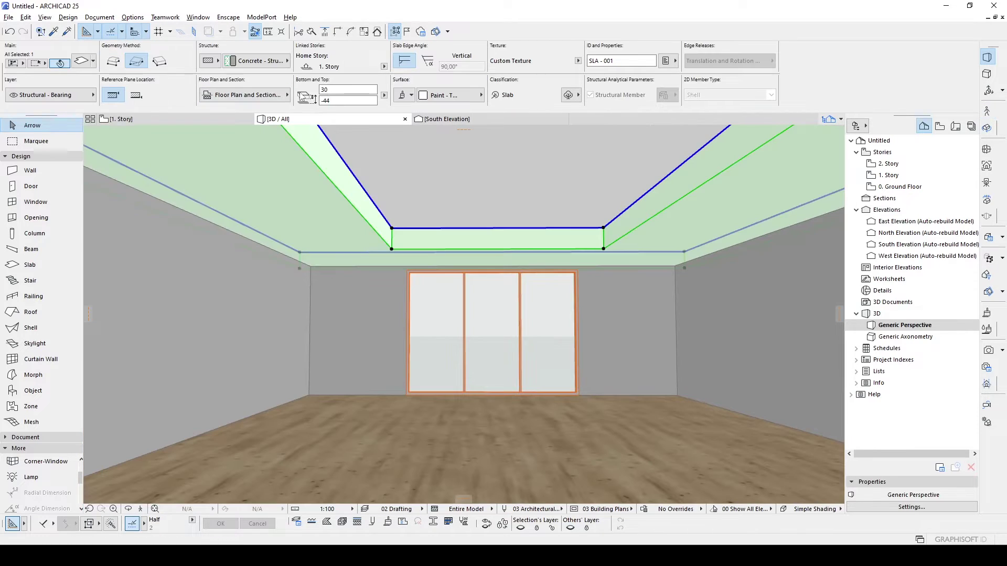
pyautogui.write('1')
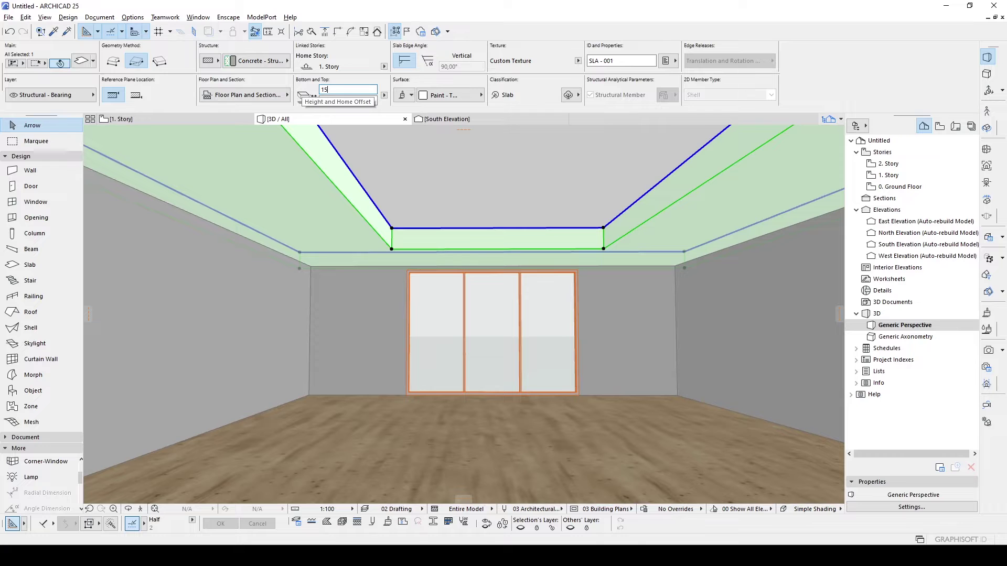
pyautogui.write('5')
pyautogui.press('Return')
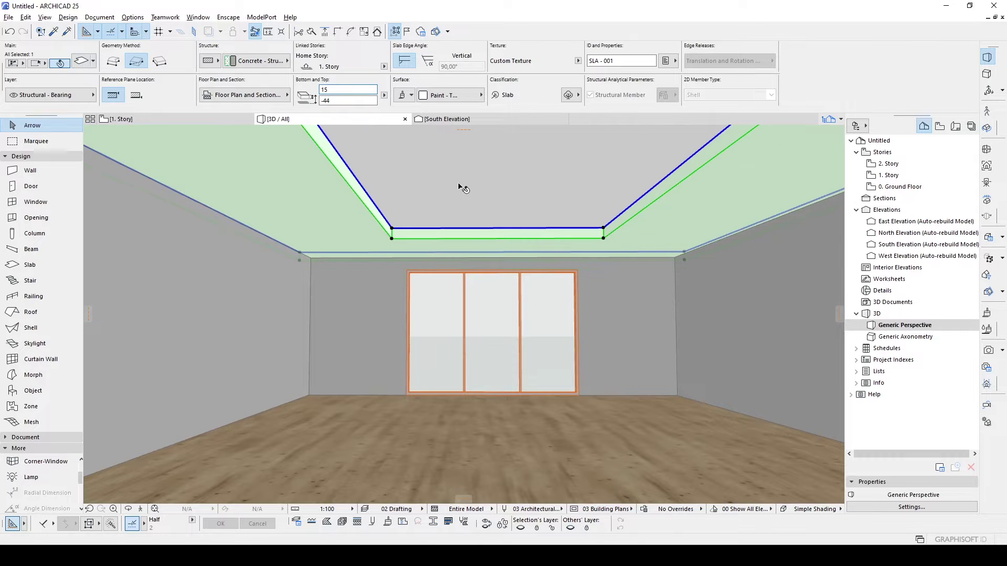
# - Examine the dropped ceiling and its recessed opening from several viewpoints inside the room
pyautogui.hotkey('shift', 'F3')
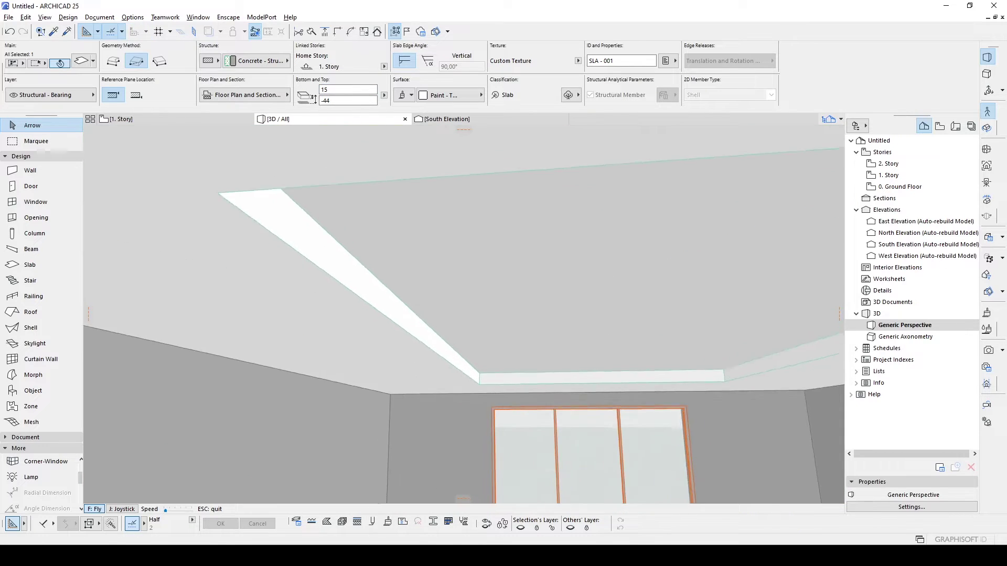
pyautogui.press('Up')
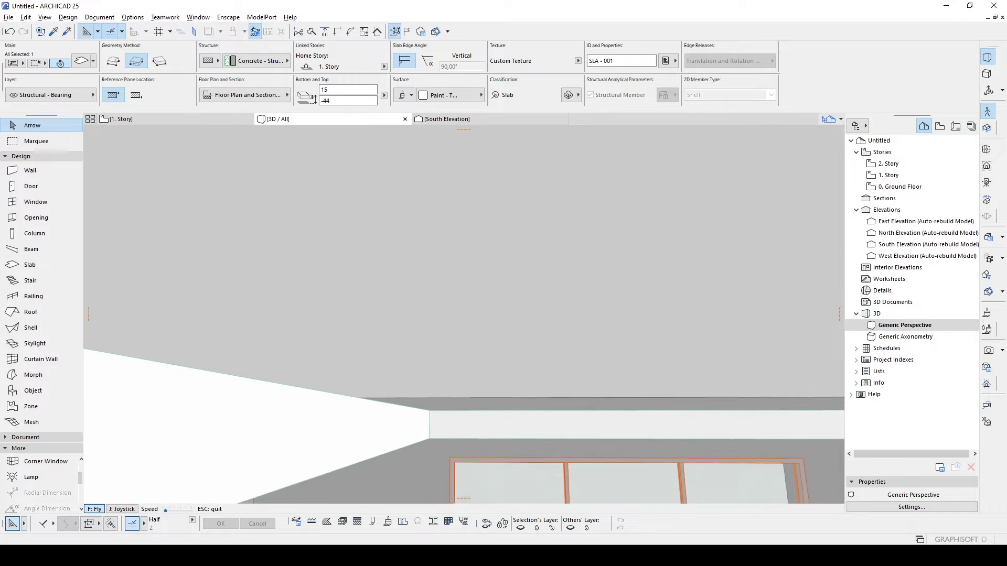
pyautogui.press('Down')
pyautogui.press('Up')
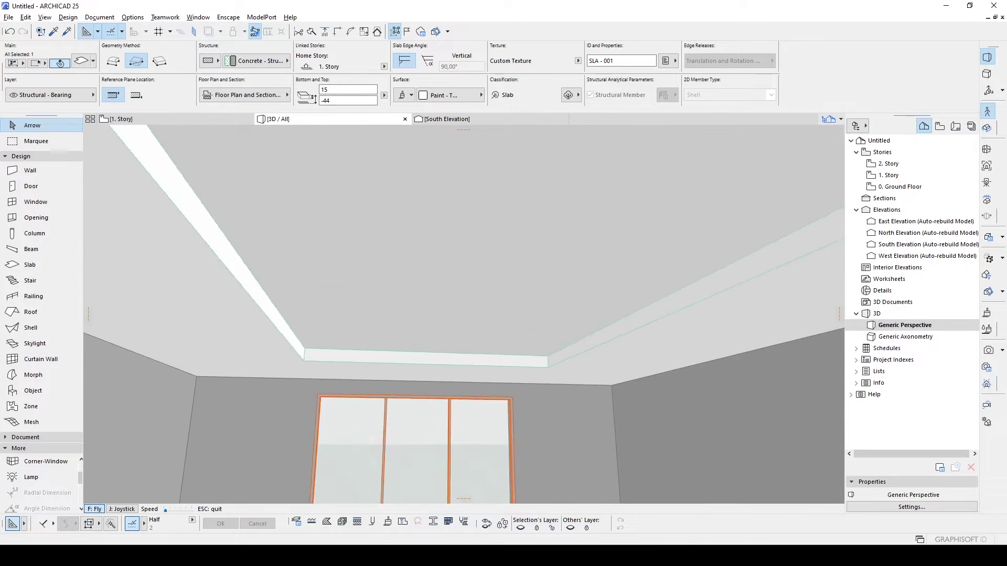
pyautogui.press('Down')
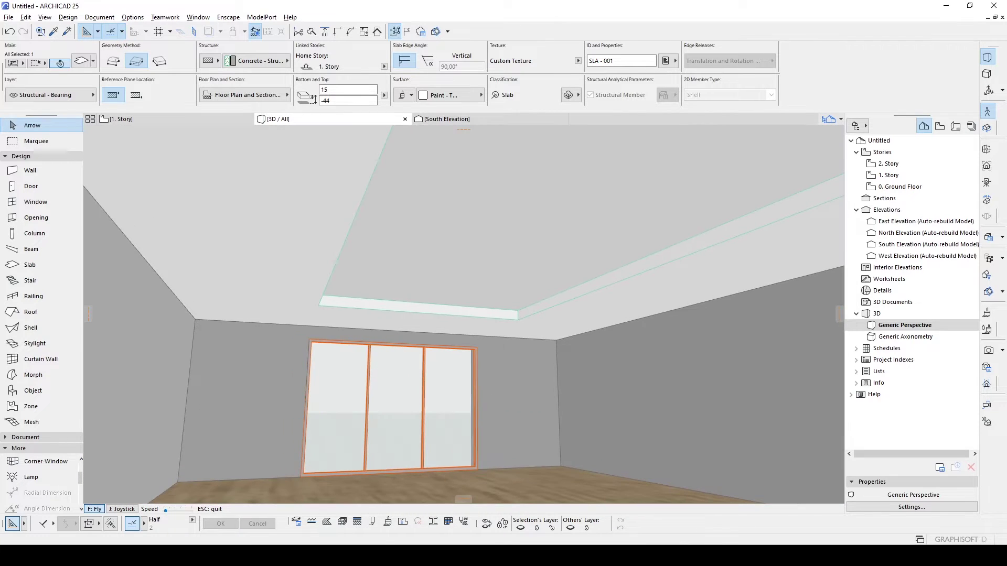
pyautogui.press('Escape')
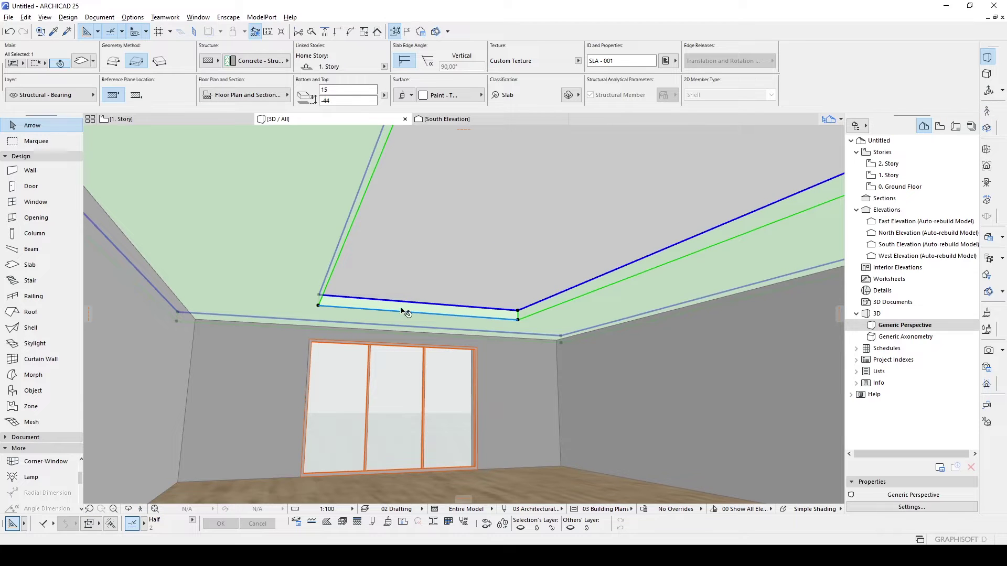
pyautogui.scroll(5, 434, 309)
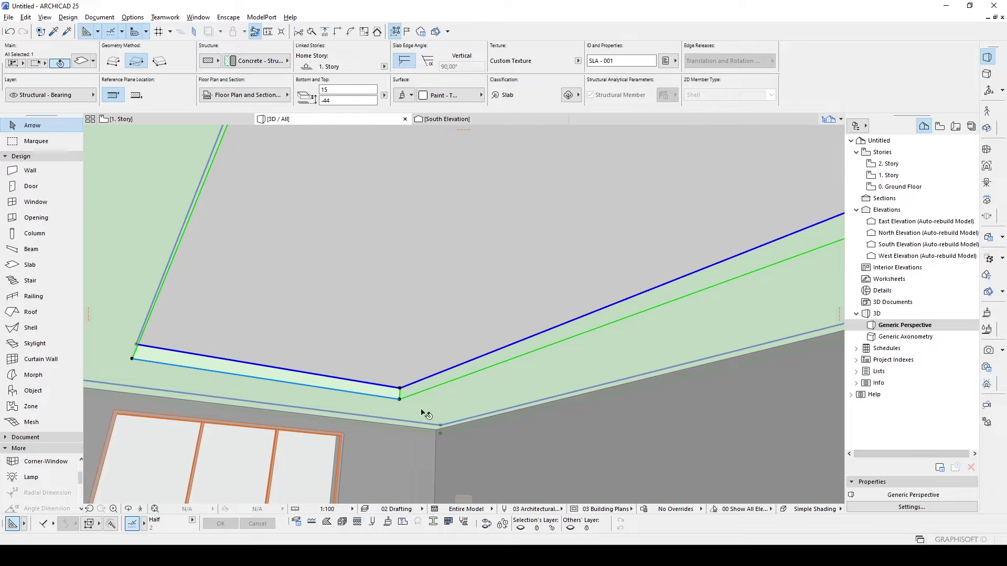
pyautogui.hotkey('shift', 'F3')
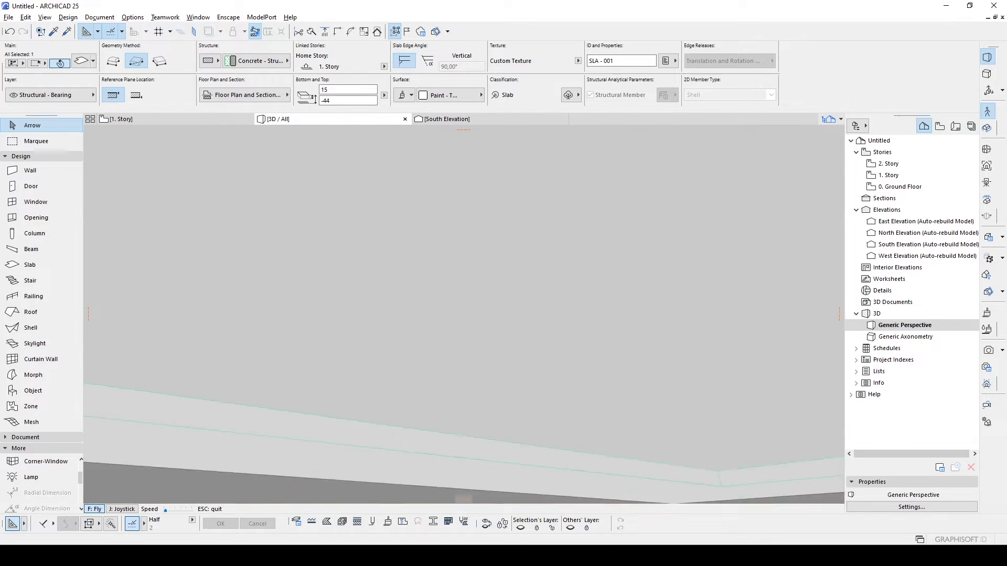
pyautogui.press('Escape')
pyautogui.scroll(5, 368, 262)
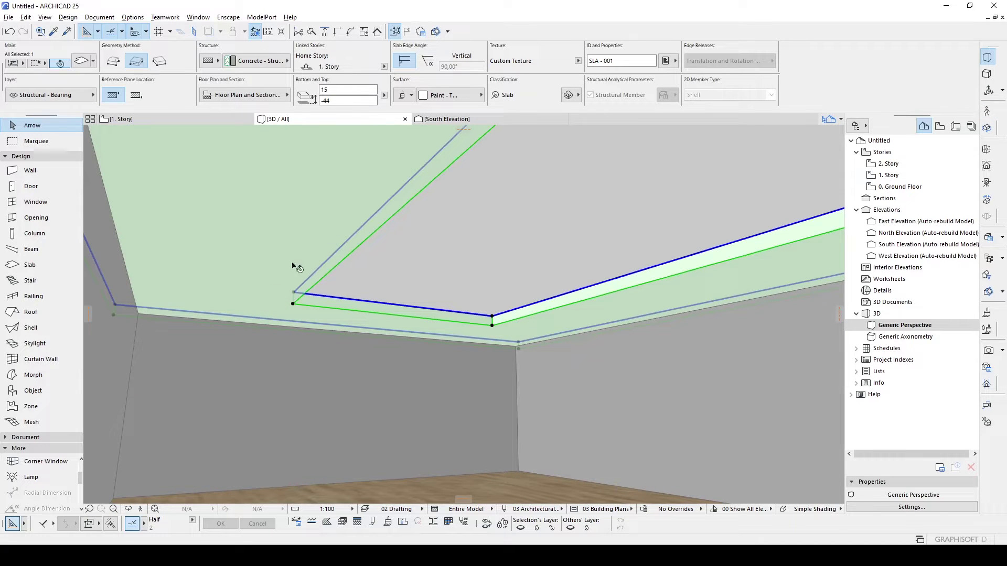
pyautogui.moveTo(294, 294); pyautogui.dragTo(282, 283, button='middle')
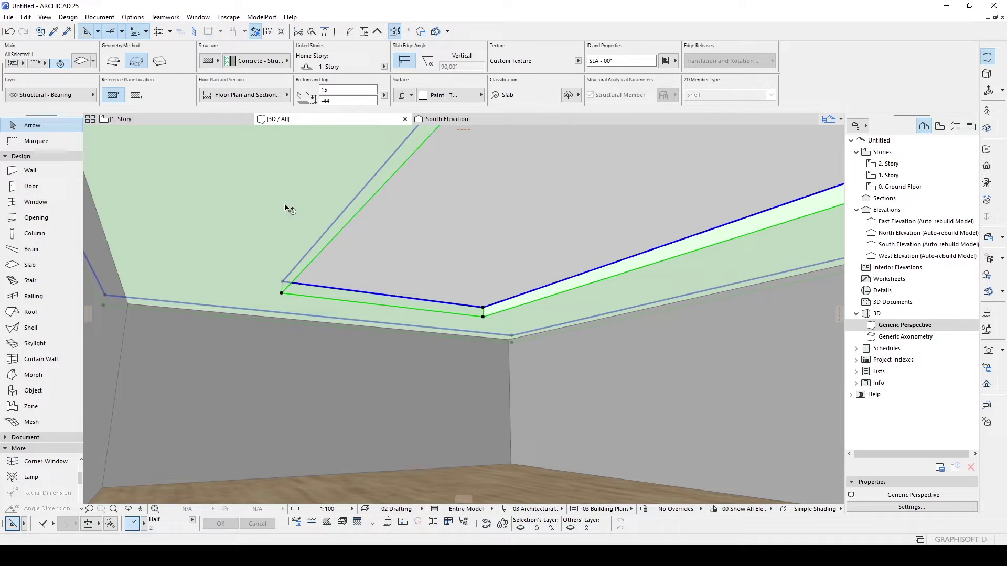
pyautogui.hotkey('shift', 'F3')
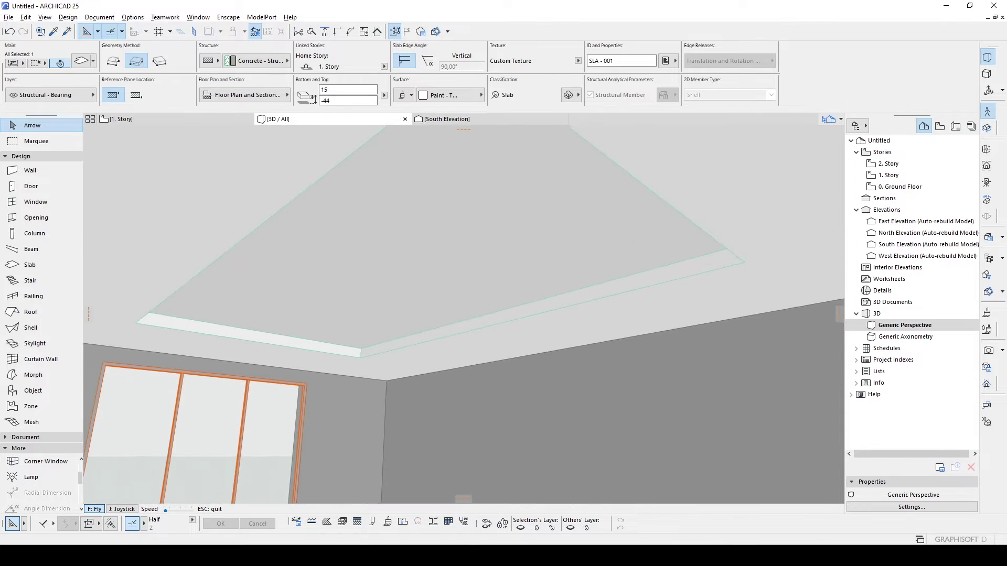
pyautogui.press('Escape')
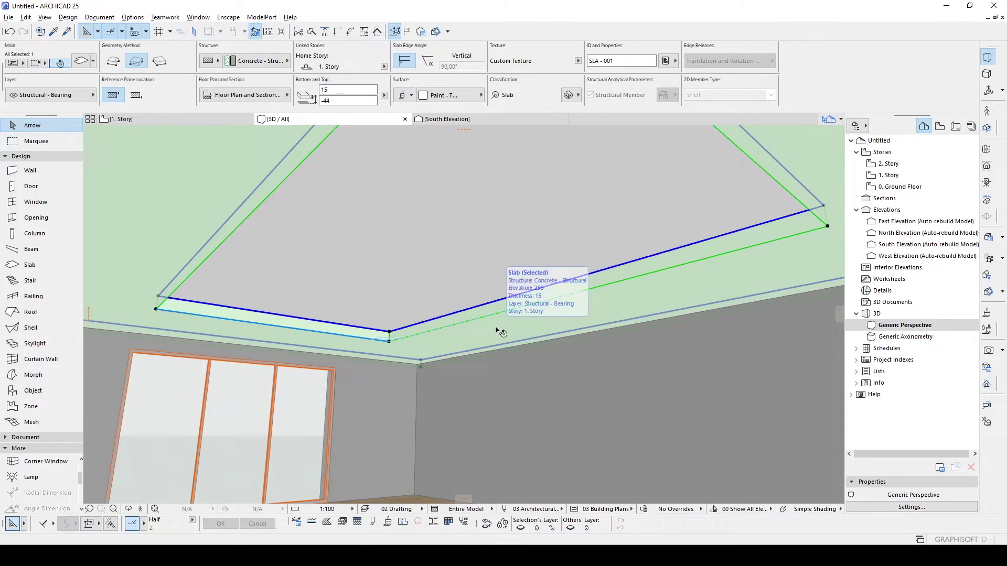
# - In the 1. Story floor plan, curve the left edge of the ceiling slab's opening outward into an arc
pyautogui.press('F2')
pyautogui.click(385, 272)
pyautogui.click(386, 225)
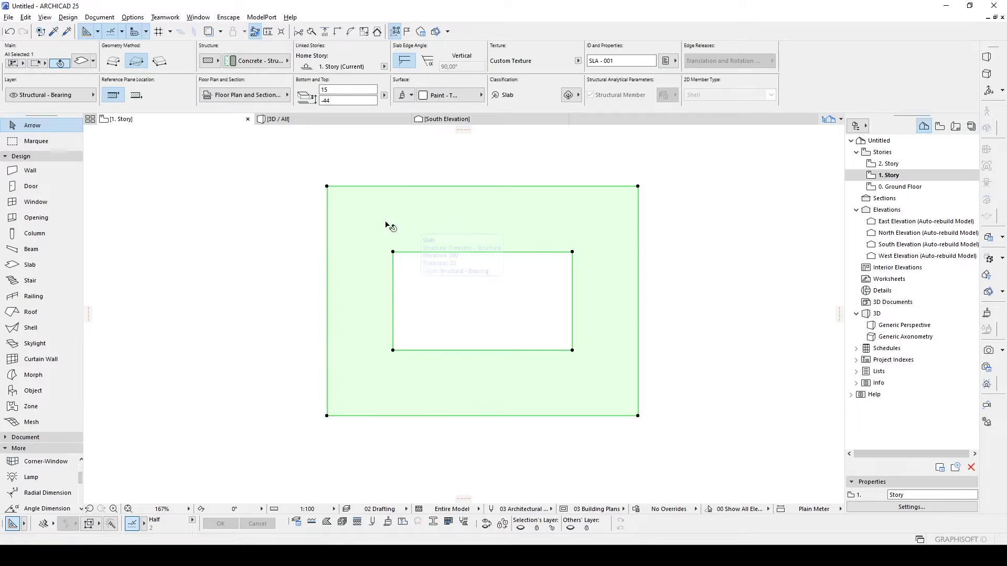
pyautogui.scroll(3, 400, 280)
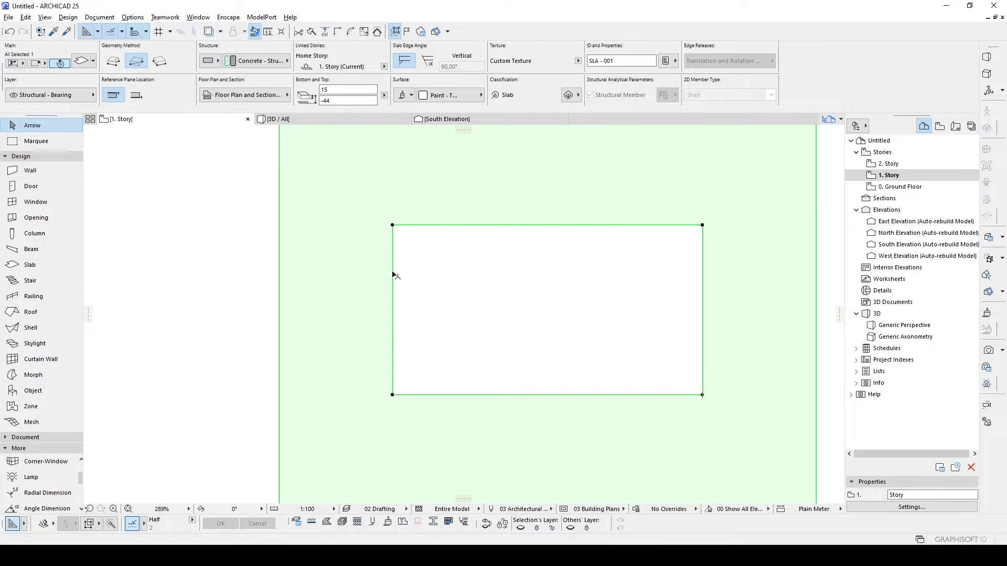
pyautogui.click(393, 274)
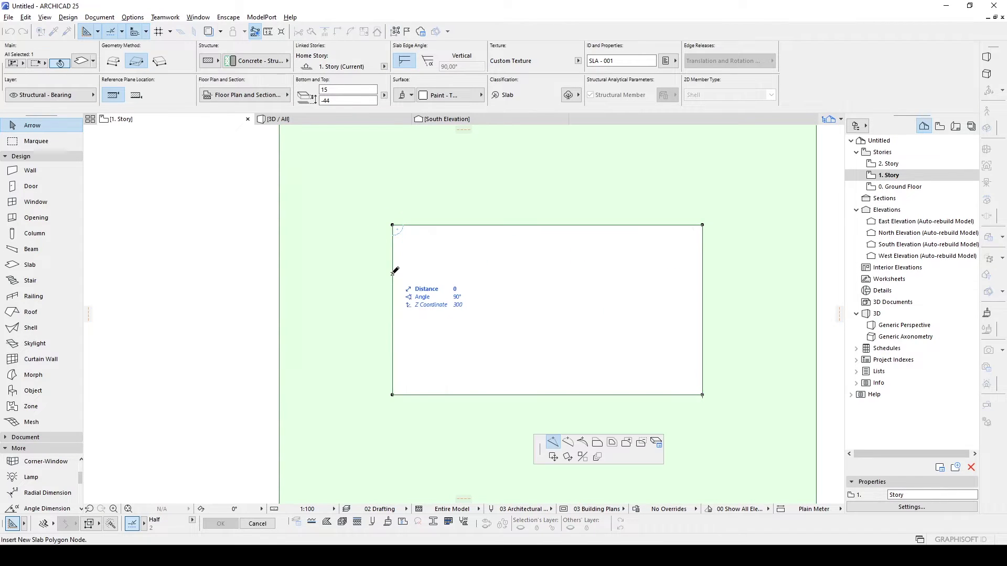
pyautogui.scroll(3, 395, 271)
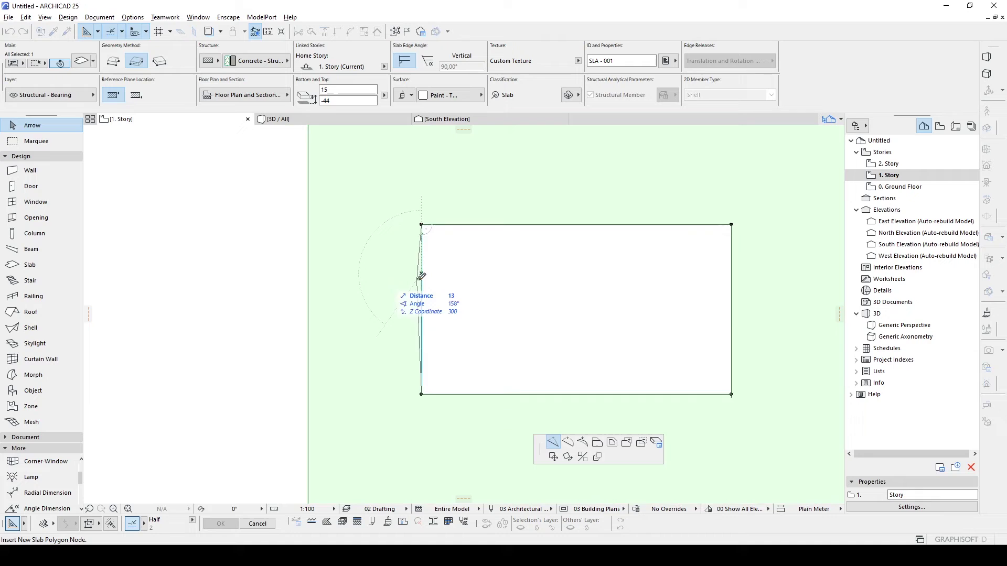
pyautogui.click(570, 443)
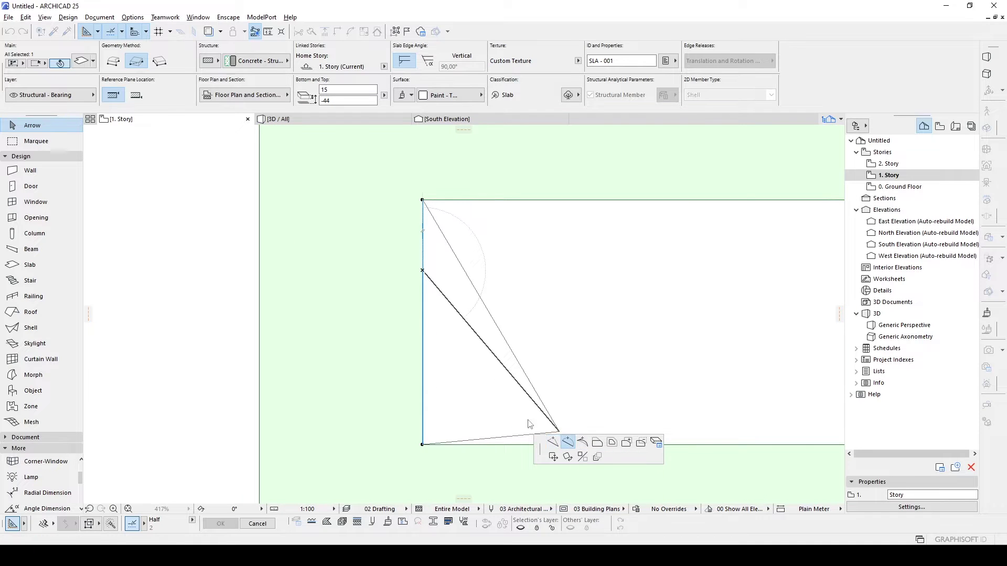
pyautogui.click(312, 311)
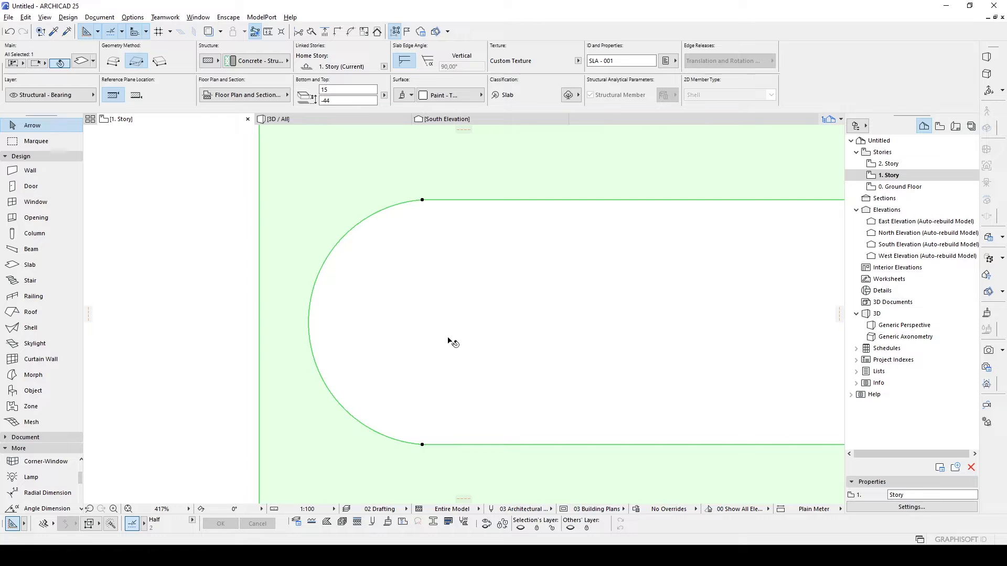
# - Examine the rounded end of the ceiling opening from inside the room in the 3D view
pyautogui.press('F3')
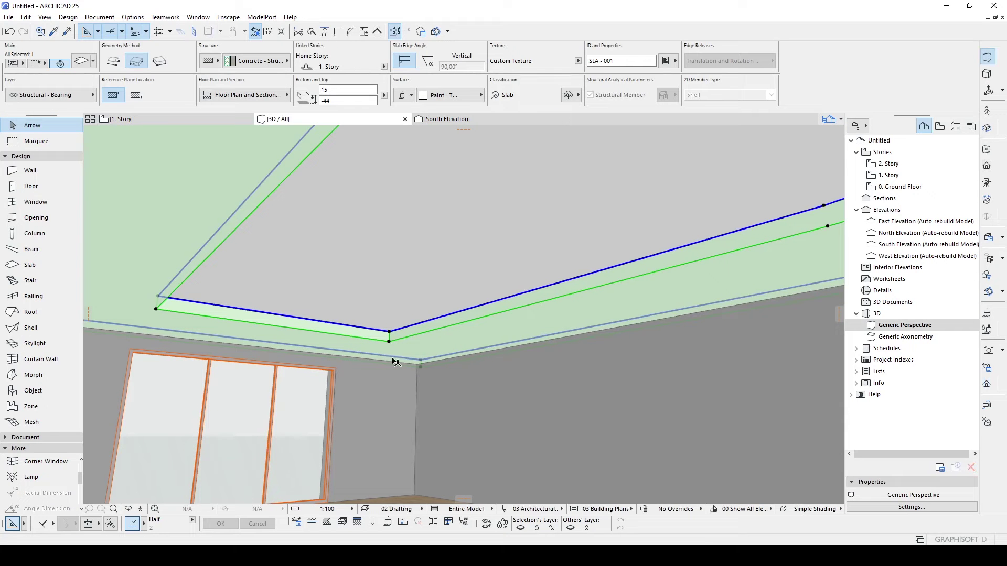
pyautogui.moveTo(367, 363); pyautogui.dragTo(373, 360, button='middle')
pyautogui.press('e')
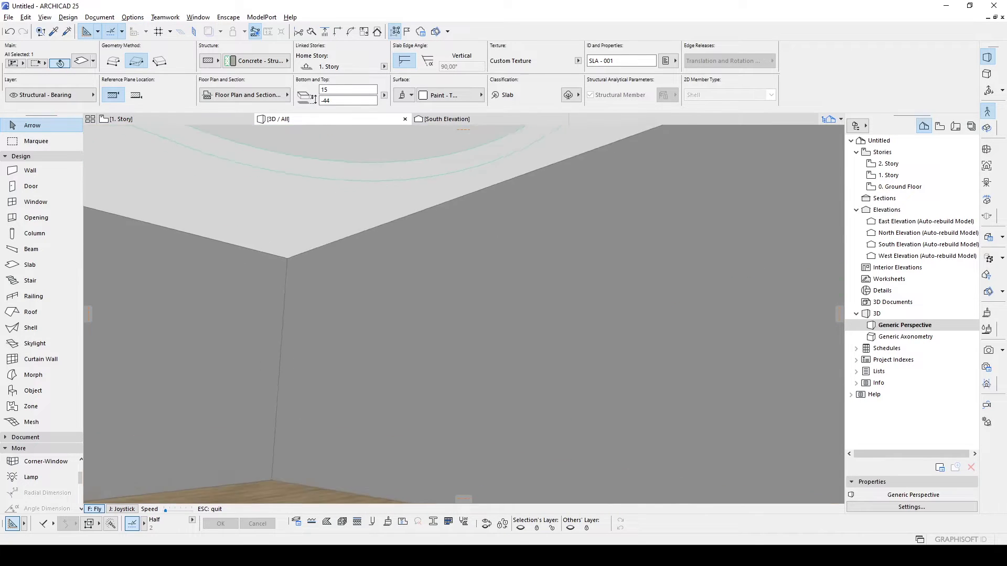
pyautogui.press('Down')
pyautogui.press('Up')
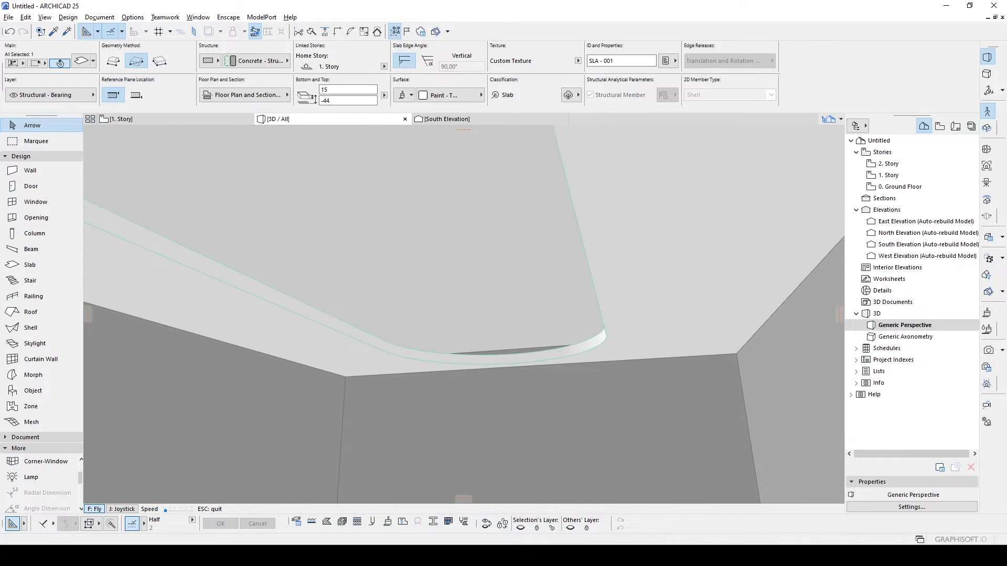
pyautogui.press('Escape')
# - Back in the floor plan, select the ceiling slab and set the half-division snap points to work between nodes
pyautogui.press('F2')
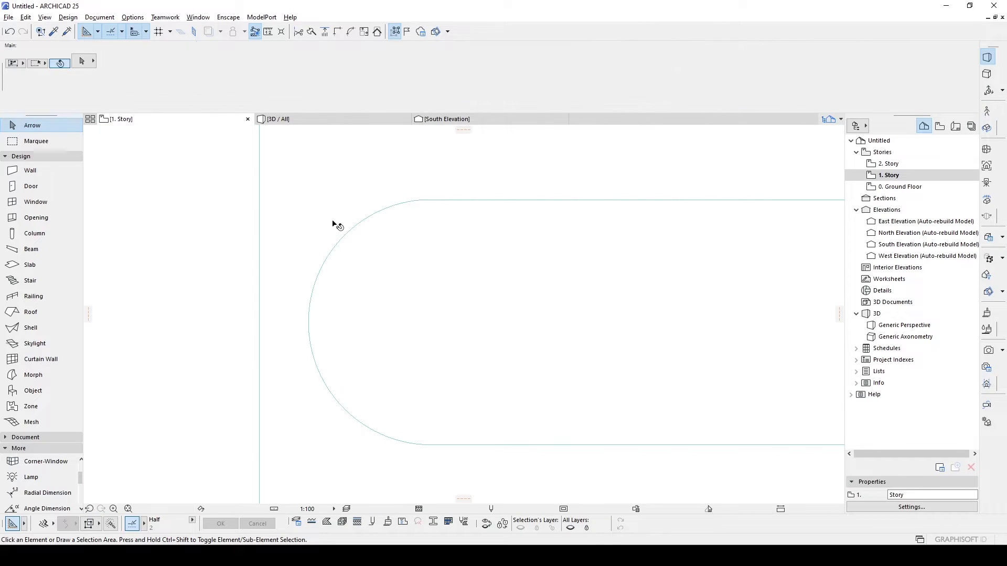
pyautogui.scroll(-3, 314, 302)
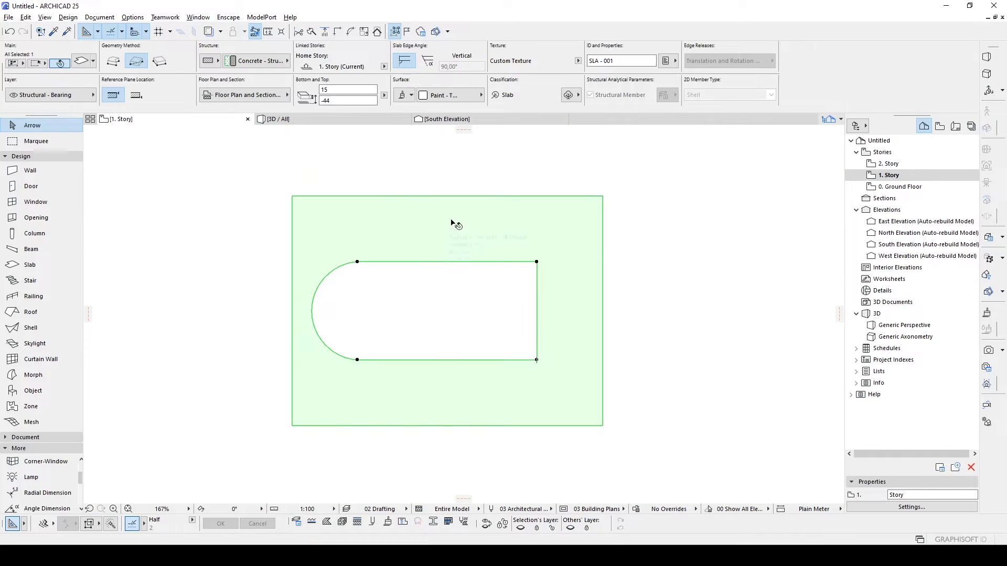
pyautogui.hotkey('ctrl', 'm')
pyautogui.press('Escape')
pyautogui.click(192, 521)
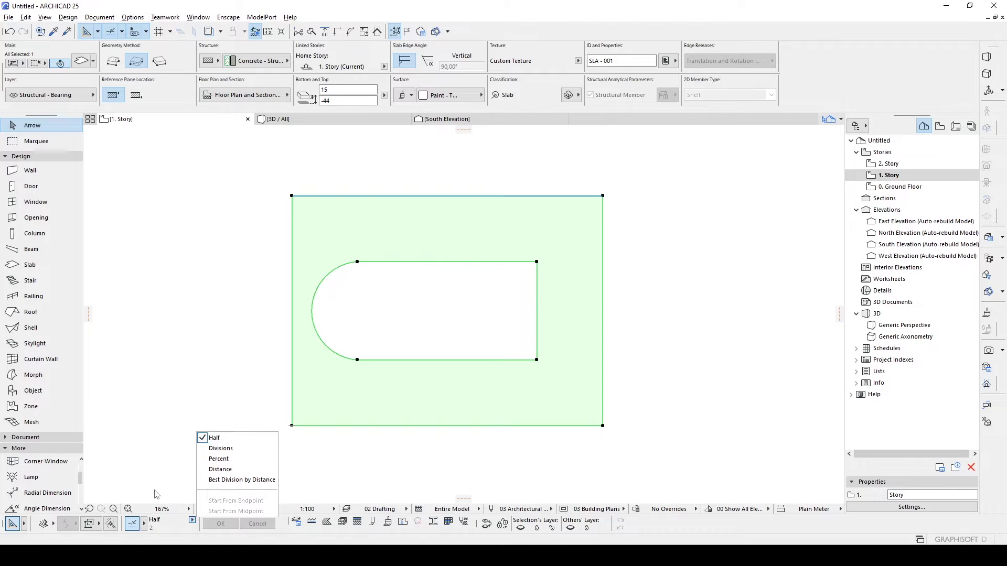
pyautogui.click(144, 522)
pyautogui.click(144, 524)
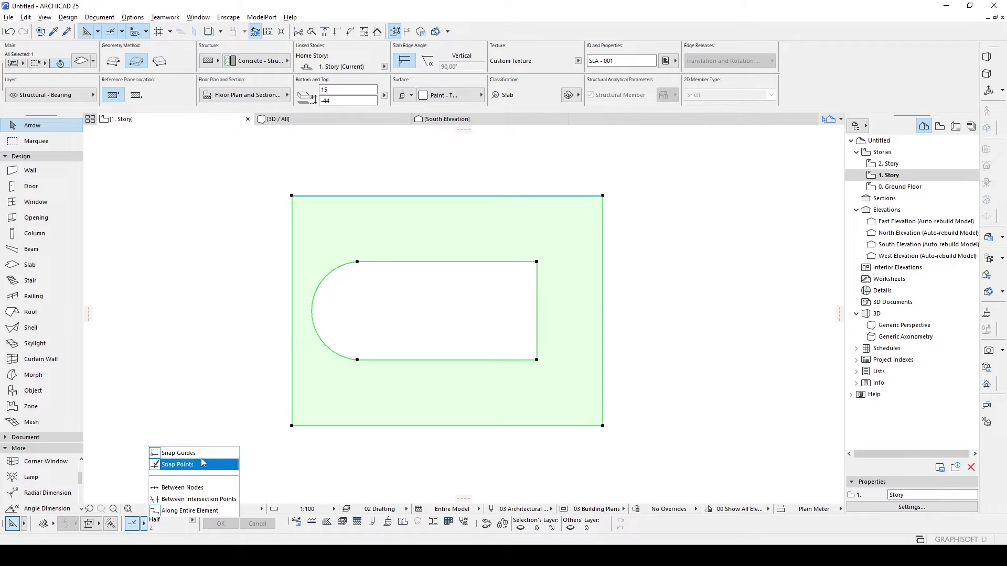
pyautogui.click(179, 489)
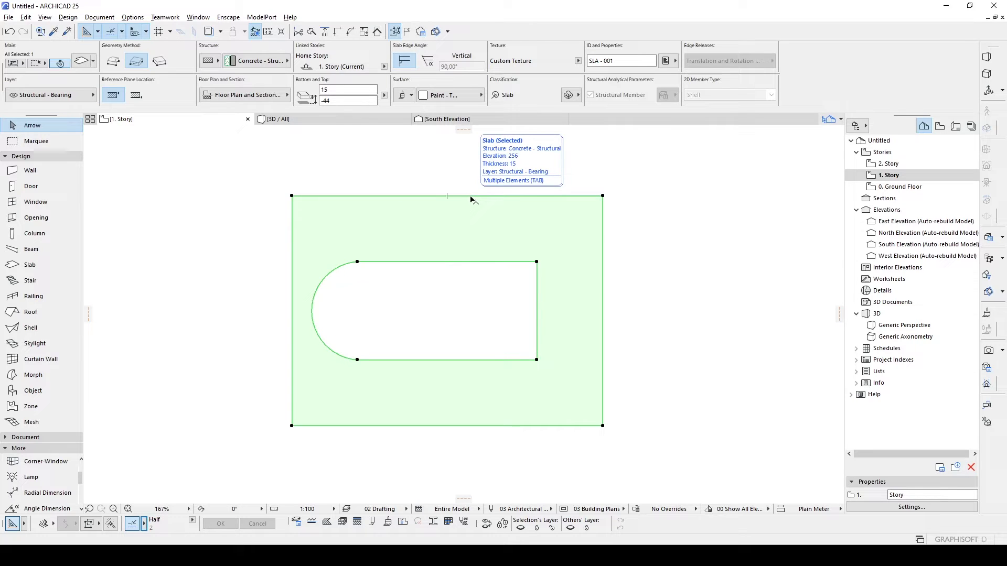
# - Mirror the dropped ceiling slab about the vertical axis through the midpoint of its upper edge
pyautogui.hotkey('ctrl', 'm')
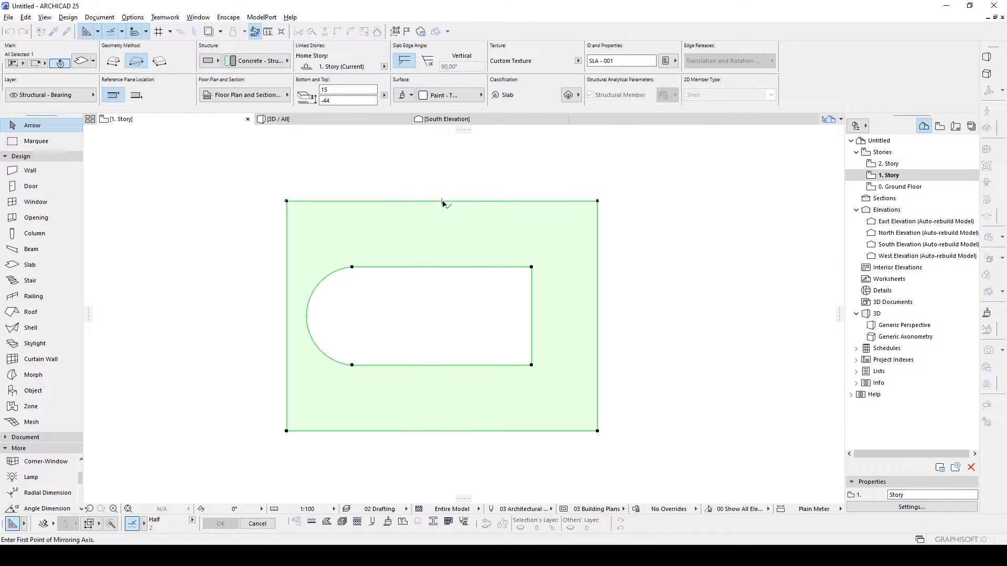
pyautogui.click(447, 196)
pyautogui.click(447, 181)
# - In the 3D view, try a home story offset of -30 for the ceiling slab, settle on -35, and check it from inside
pyautogui.click(277, 119)
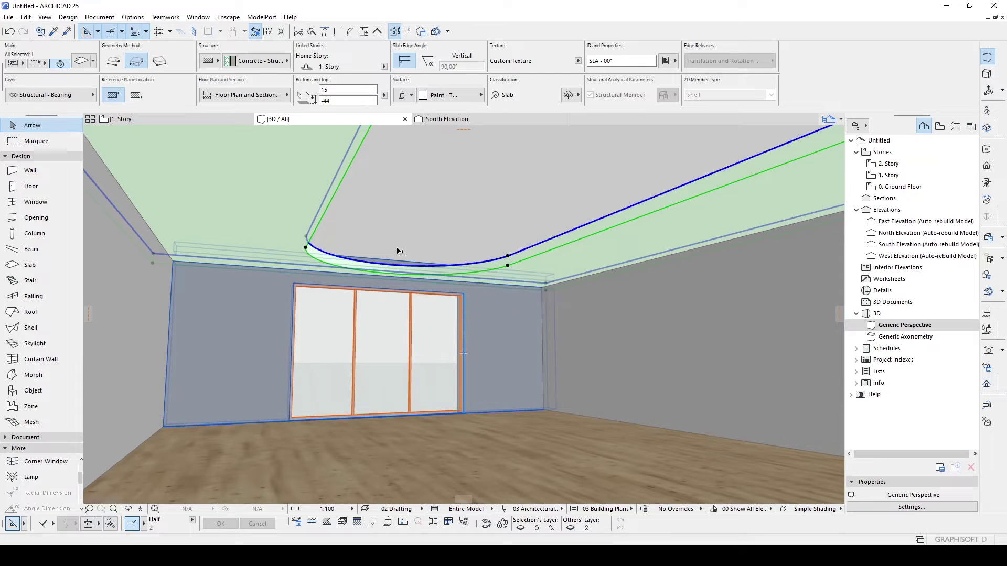
pyautogui.write('-30')
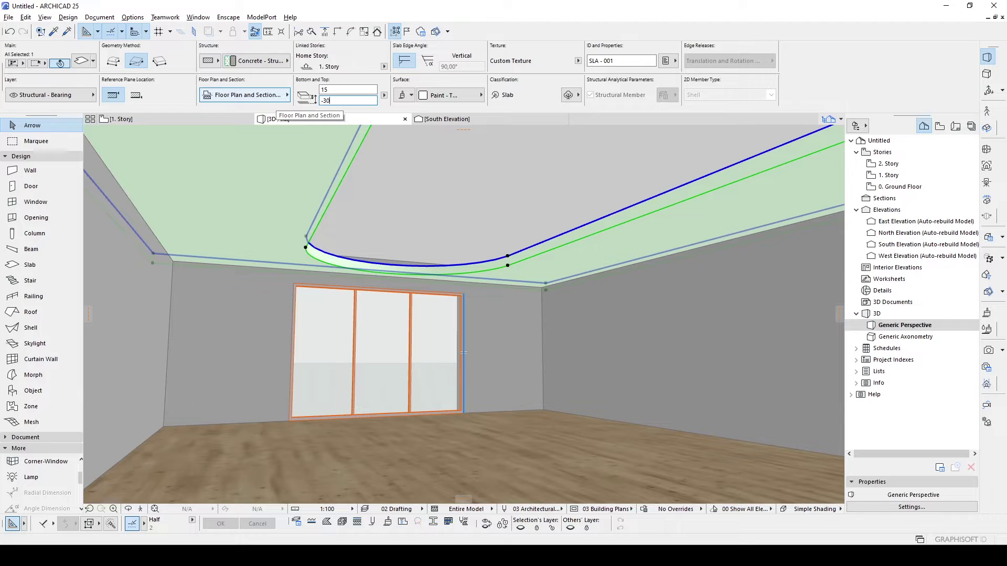
pyautogui.press('Return')
pyautogui.moveTo(530, 231); pyautogui.dragTo(361, 132, button='middle')
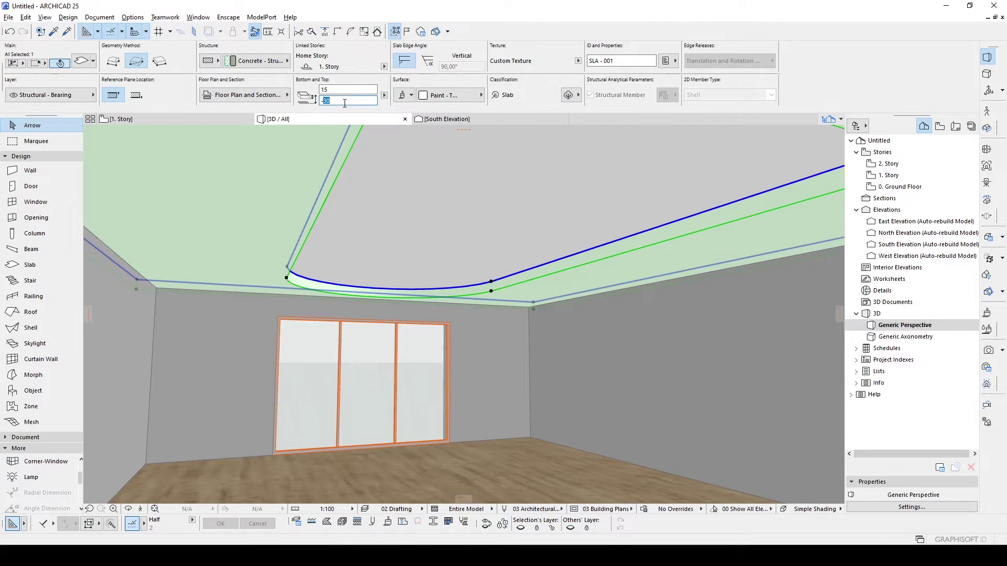
pyautogui.press('Return')
pyautogui.moveTo(386, 291); pyautogui.dragTo(410, 246, button='middle')
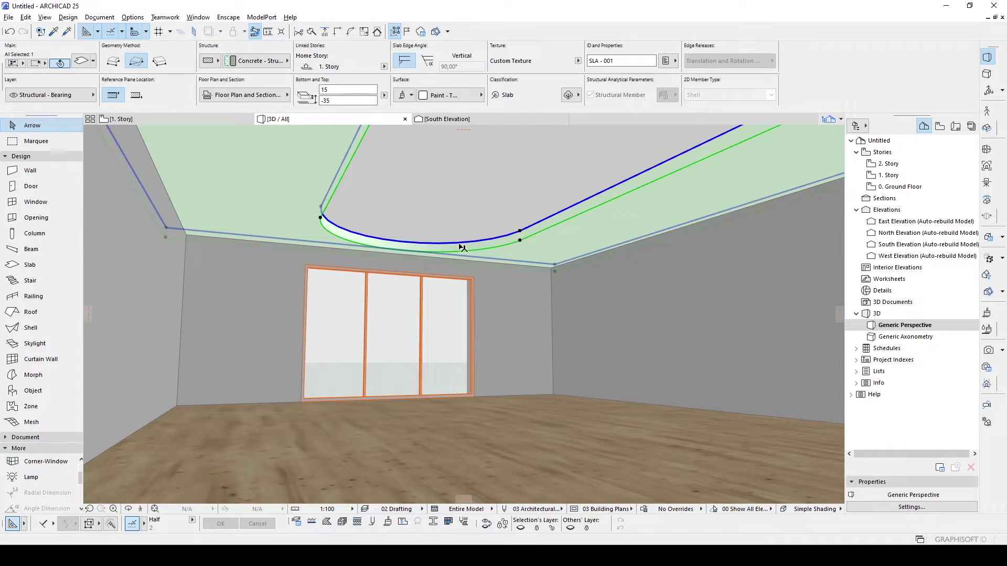
pyautogui.hotkey('shift', 'F3')
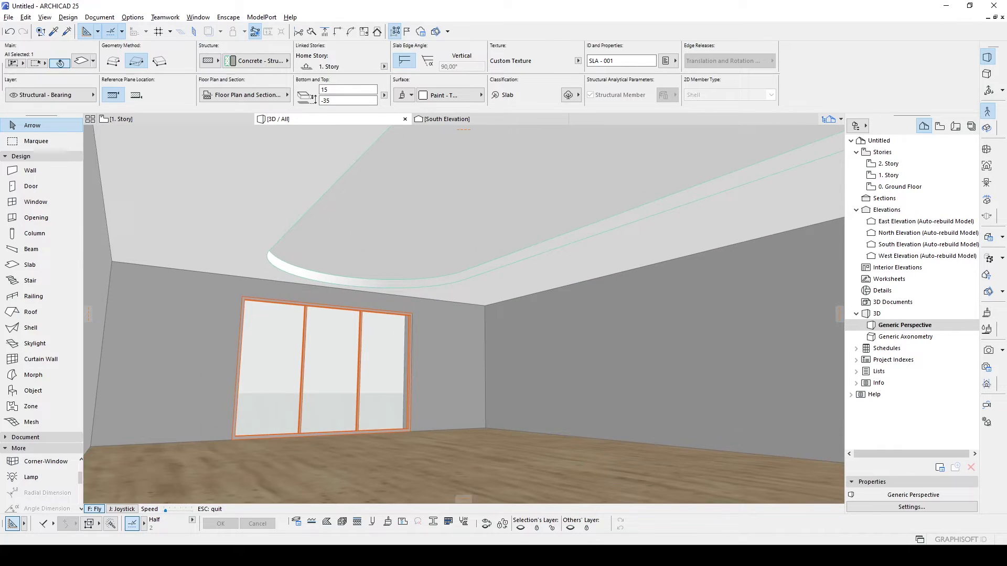
pyautogui.press('Escape')
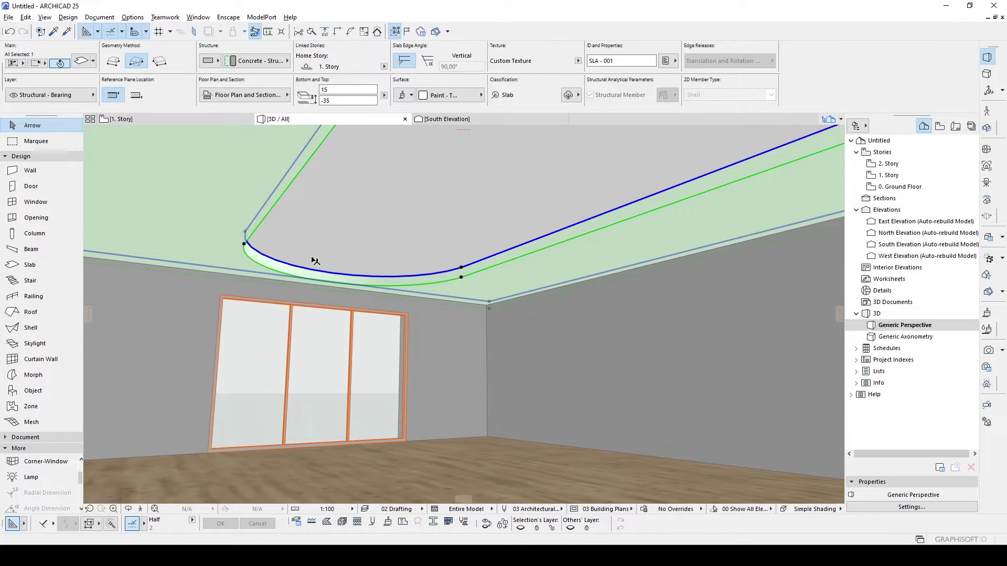
# - Start a new complex profile in the Profile Manager
pyautogui.click(133, 18)
pyautogui.moveTo(170, 71)
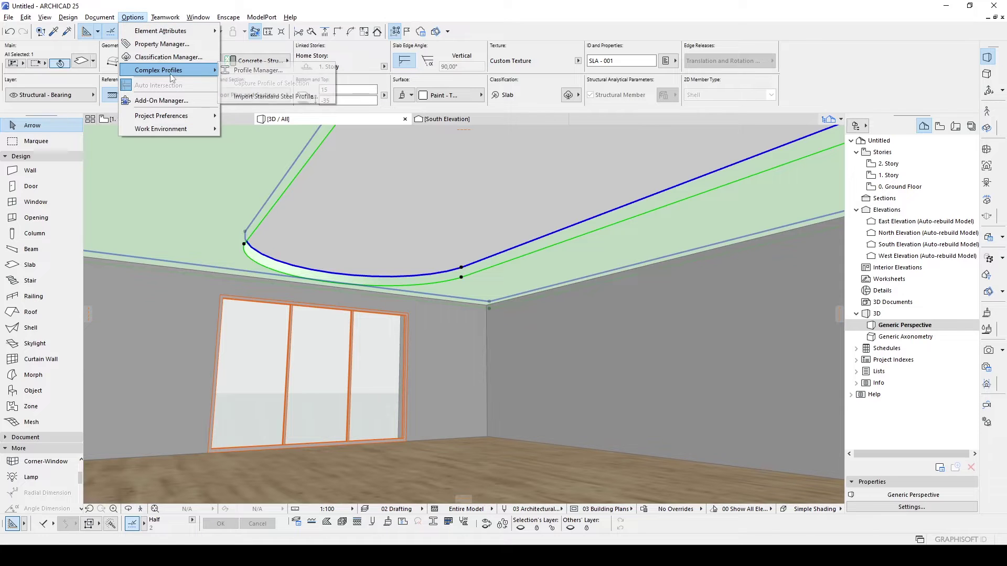
pyautogui.click(247, 71)
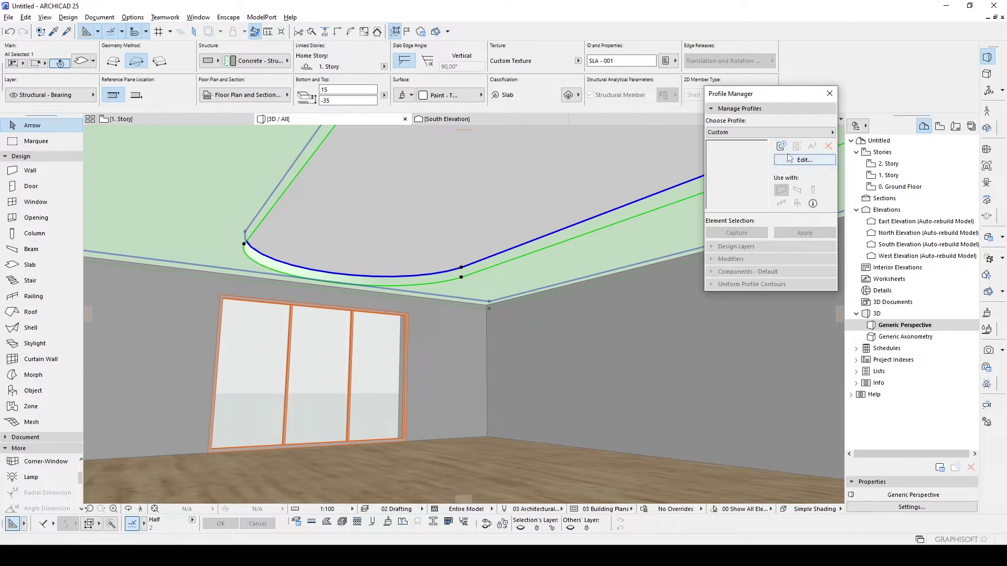
pyautogui.moveTo(784, 98); pyautogui.dragTo(792, 259)
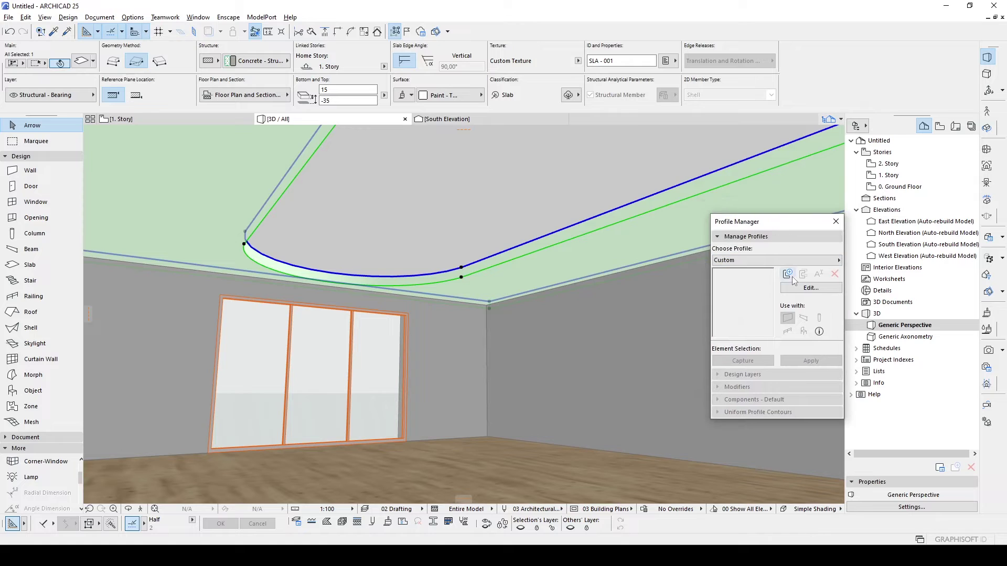
pyautogui.click(789, 275)
pyautogui.click(583, 271)
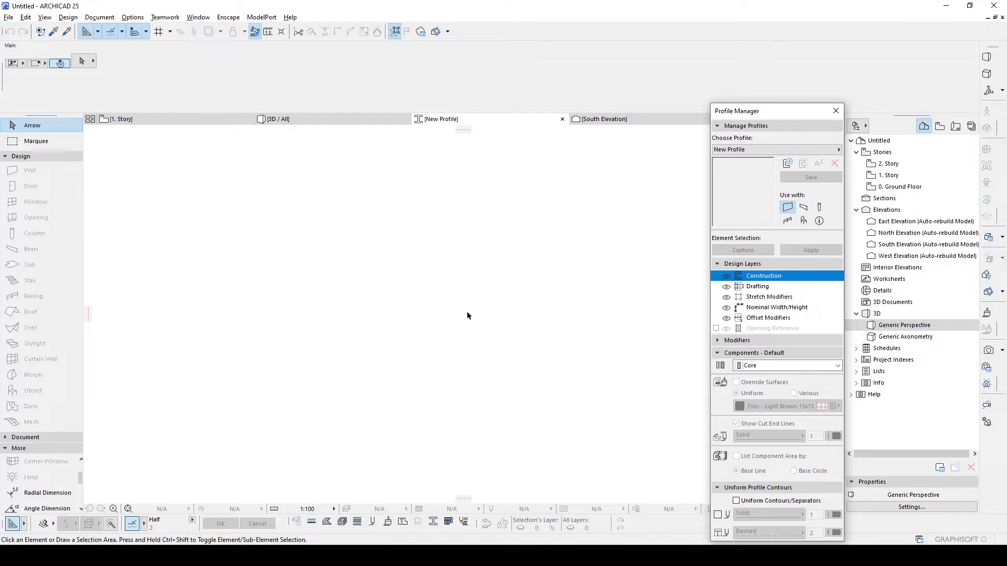
# - Draw a small circle centered on the profile origin
pyautogui.press('c')
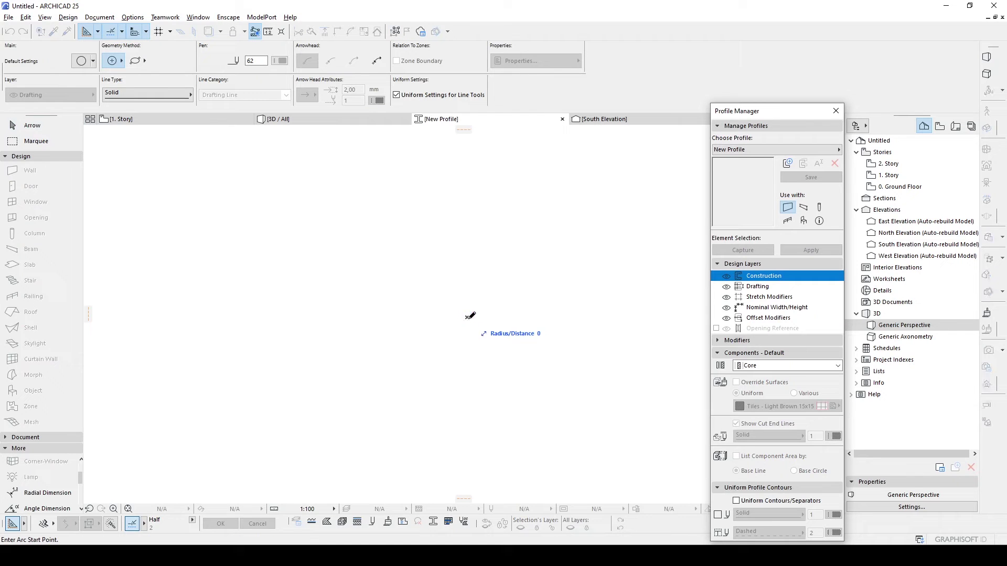
pyautogui.click(450, 304)
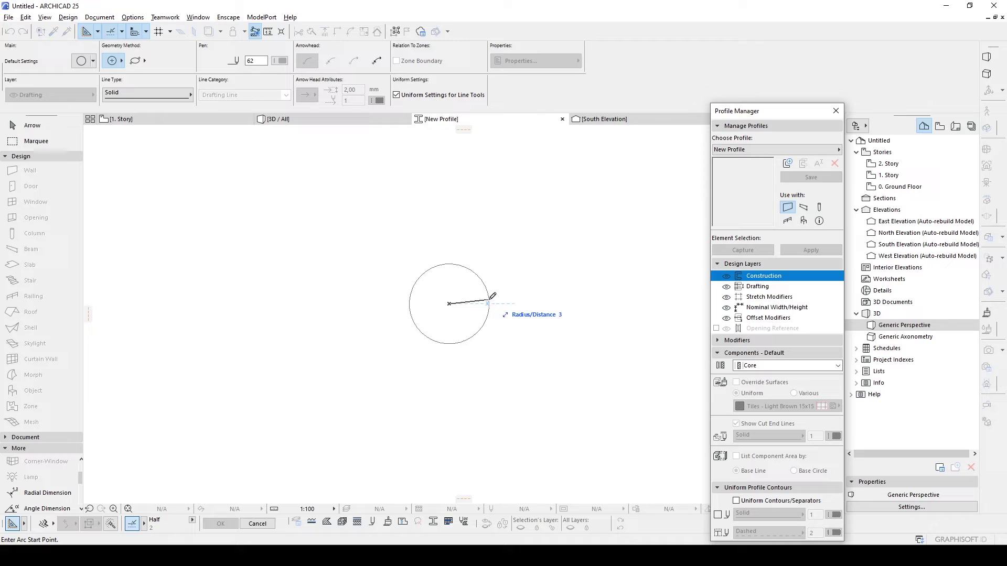
pyautogui.click(475, 302)
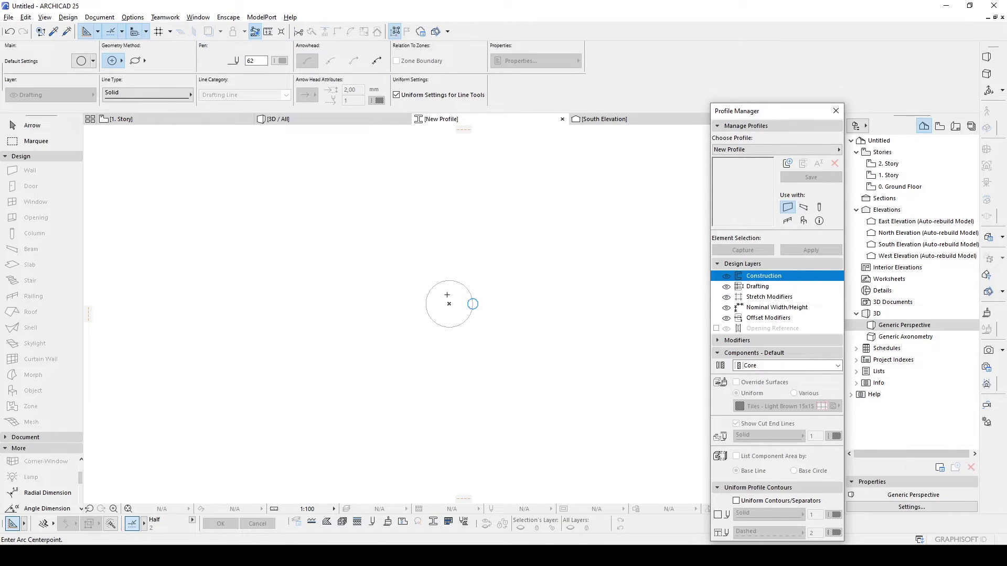
pyautogui.press('Escape')
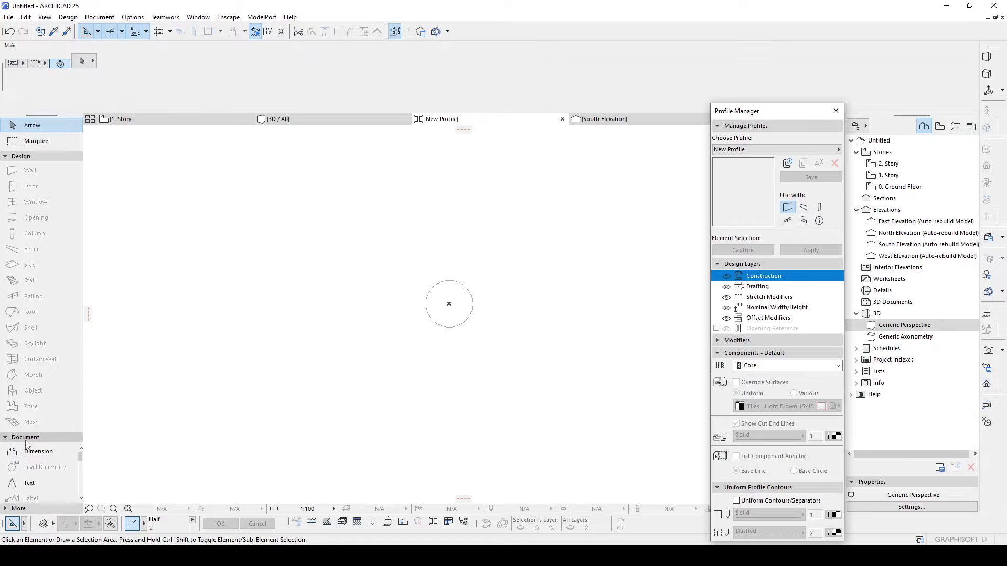
# - Fill the circle with the Tile - Floor building material using the Fill tool
pyautogui.scroll(2, 43, 490)
pyautogui.click(26, 438)
pyautogui.click(27, 481)
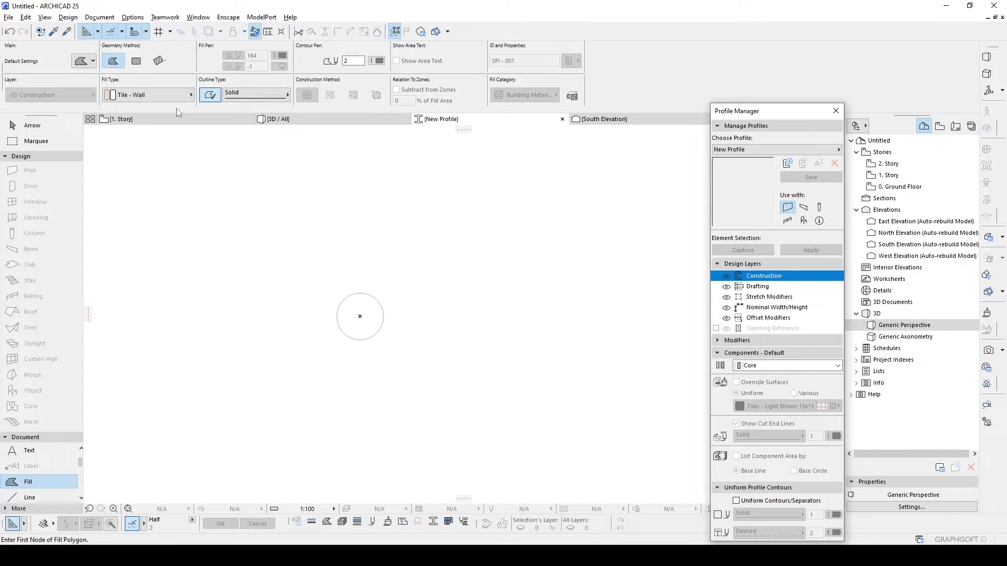
pyautogui.moveTo(394, 279); pyautogui.dragTo(422, 272, button='middle')
pyautogui.scroll(3, 381, 297)
pyautogui.press('space')
pyautogui.click(378, 300)
pyautogui.press('Escape')
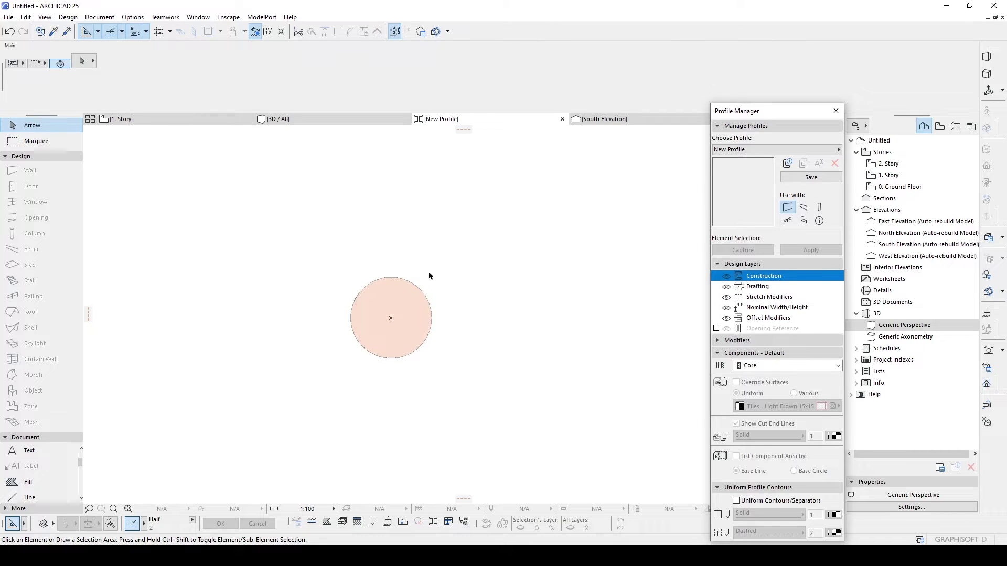
# - Override the circular fill's surface with Glass - Lamp and save the profile as New Profile for use with beams
pyautogui.click(395, 303)
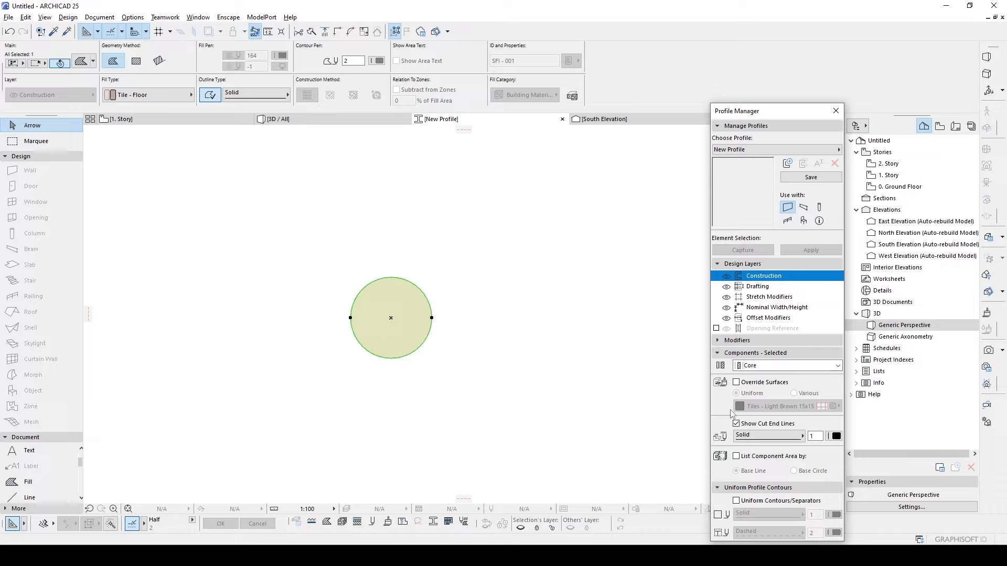
pyautogui.moveTo(765, 113); pyautogui.dragTo(760, 75)
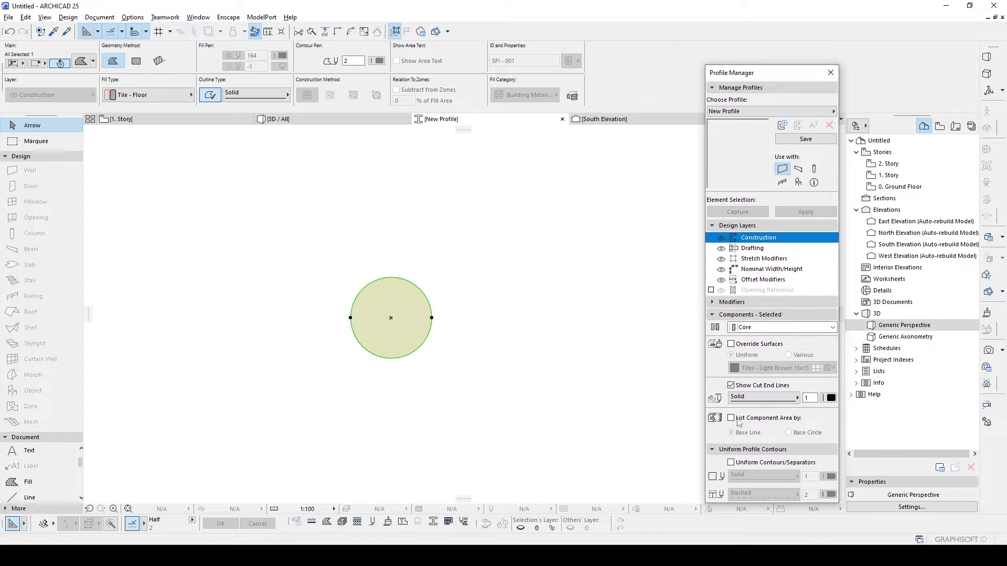
pyautogui.click(730, 344)
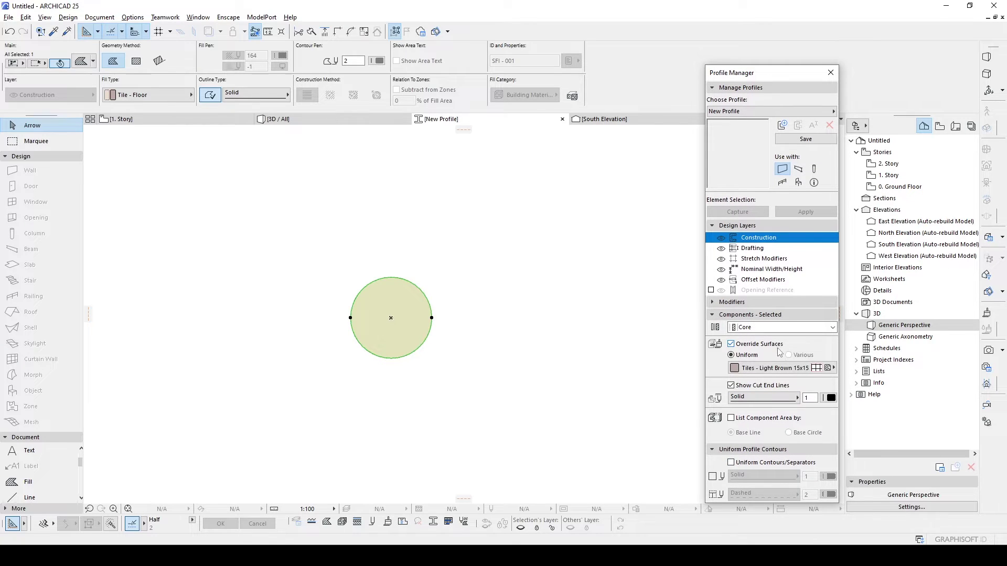
pyautogui.click(763, 369)
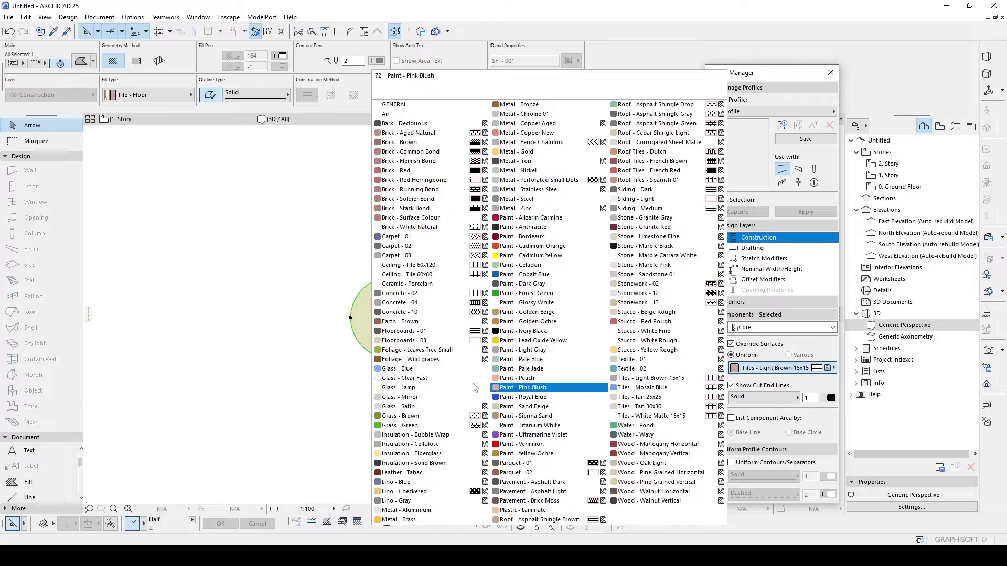
pyautogui.click(411, 389)
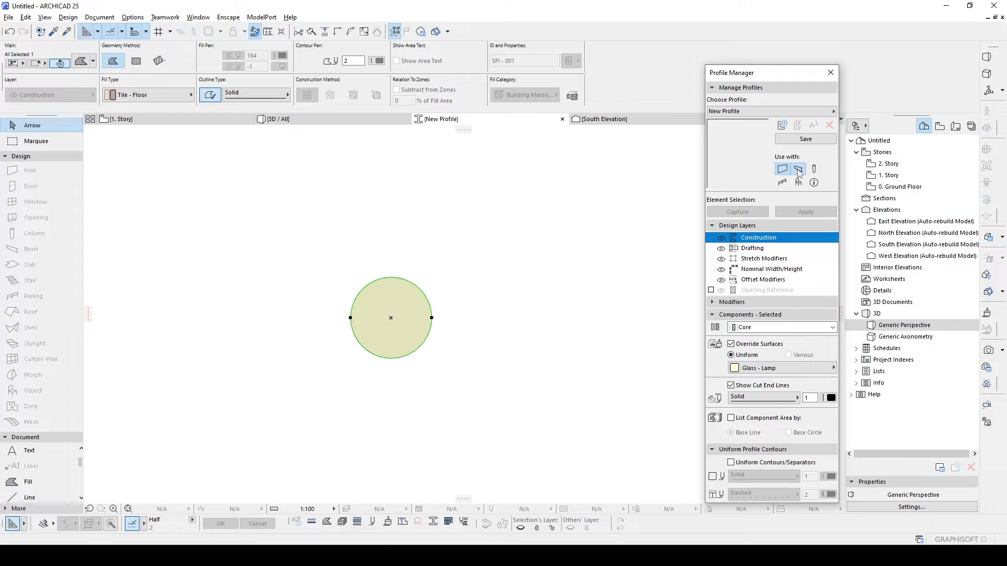
pyautogui.click(813, 140)
# - On the 1. Story plan, create a chain of beams with the New Profile complex profile along the rounded ceiling opening's outline
pyautogui.click(178, 123)
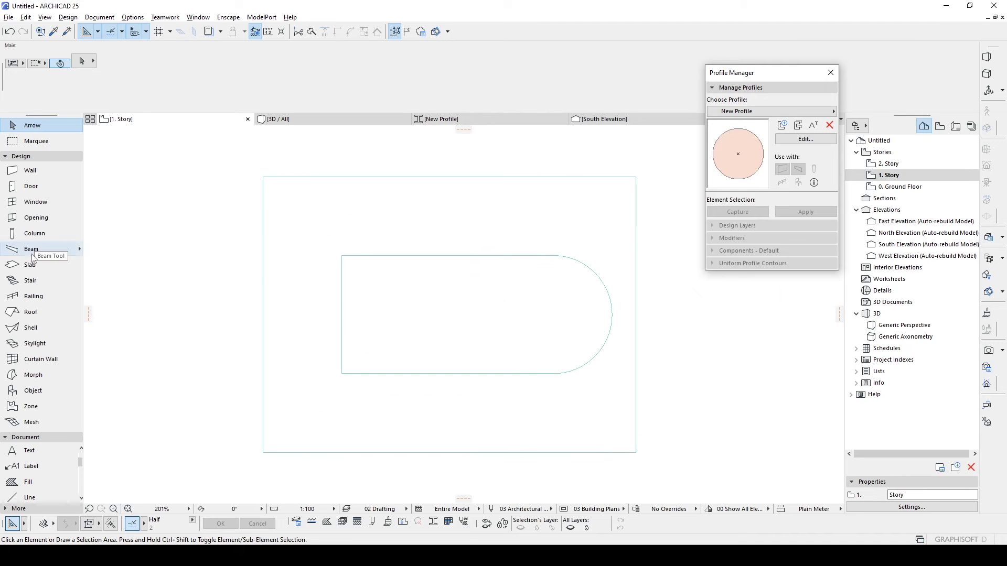
pyautogui.click(30, 250)
pyautogui.click(113, 95)
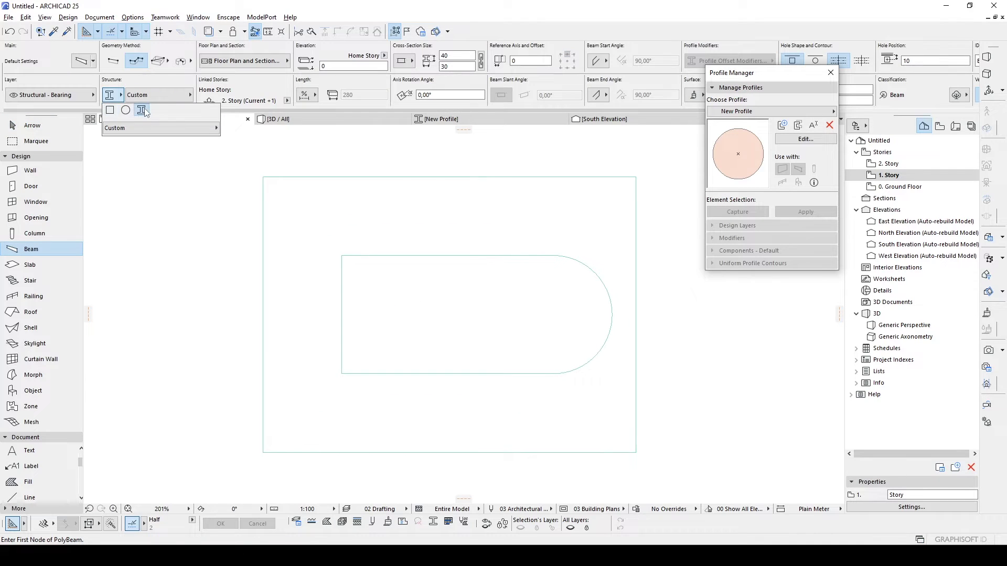
pyautogui.click(128, 129)
pyautogui.click(248, 288)
pyautogui.scroll(3, 403, 277)
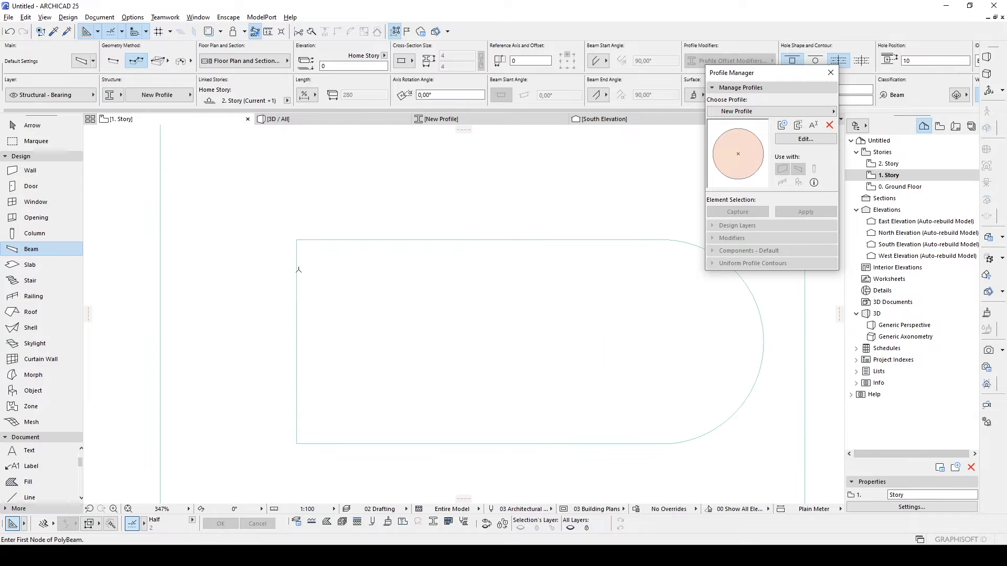
pyautogui.click(297, 268)
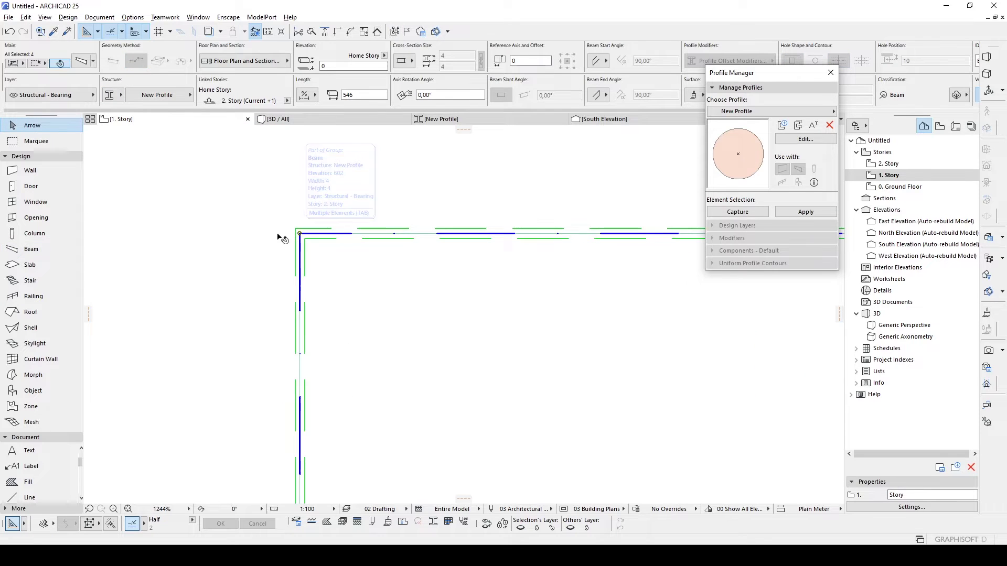
pyautogui.scroll(-6, 279, 237)
pyautogui.scroll(2, 322, 225)
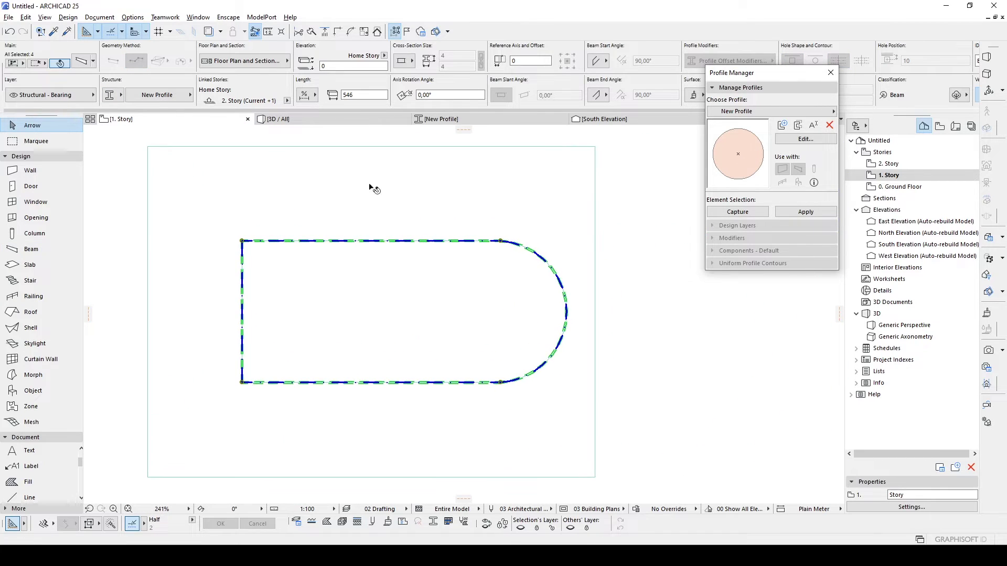
# - Offset the whole beam chain outward so that it runs slightly outside the ceiling opening's edge
pyautogui.scroll(10, 245, 228)
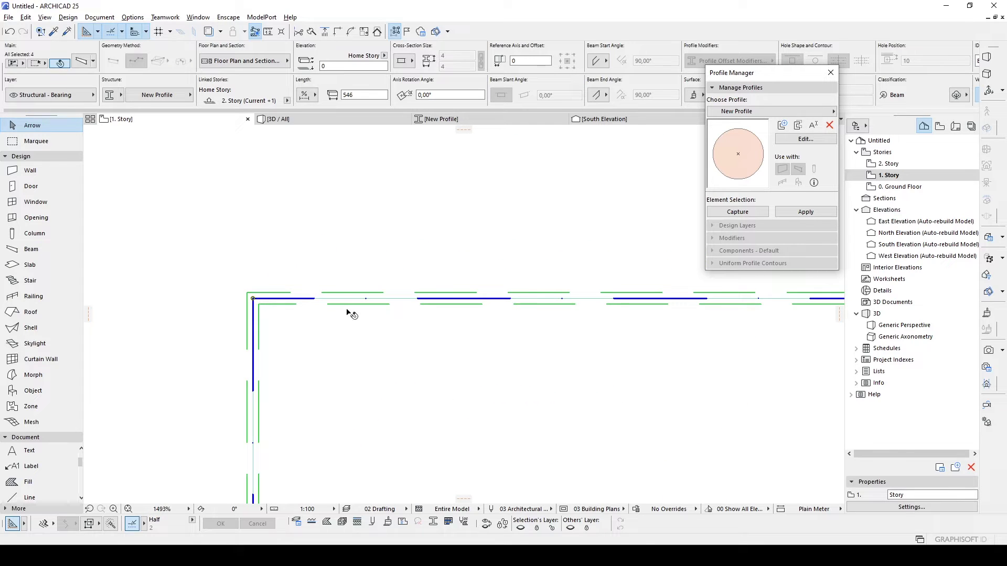
pyautogui.click(254, 299)
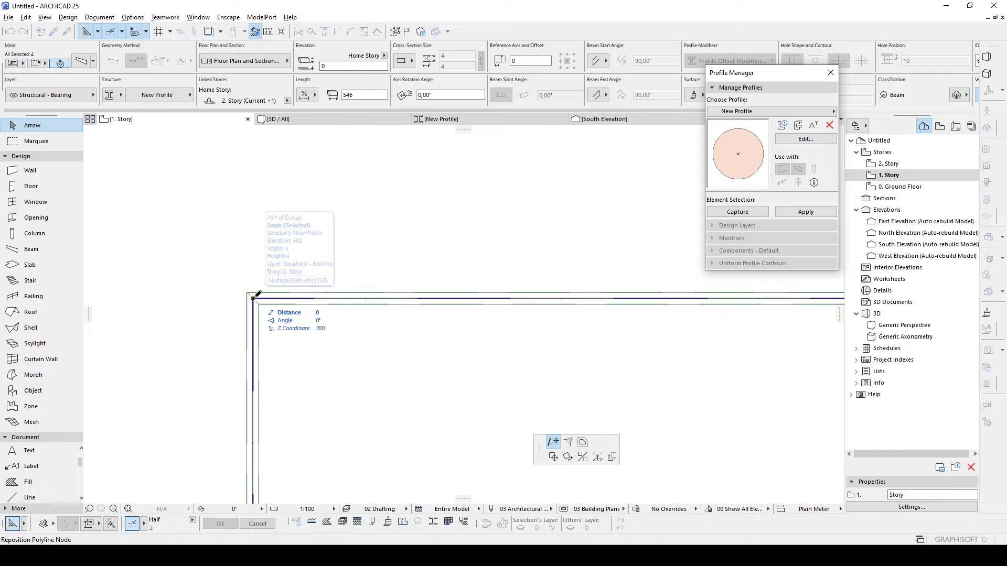
pyautogui.click(582, 443)
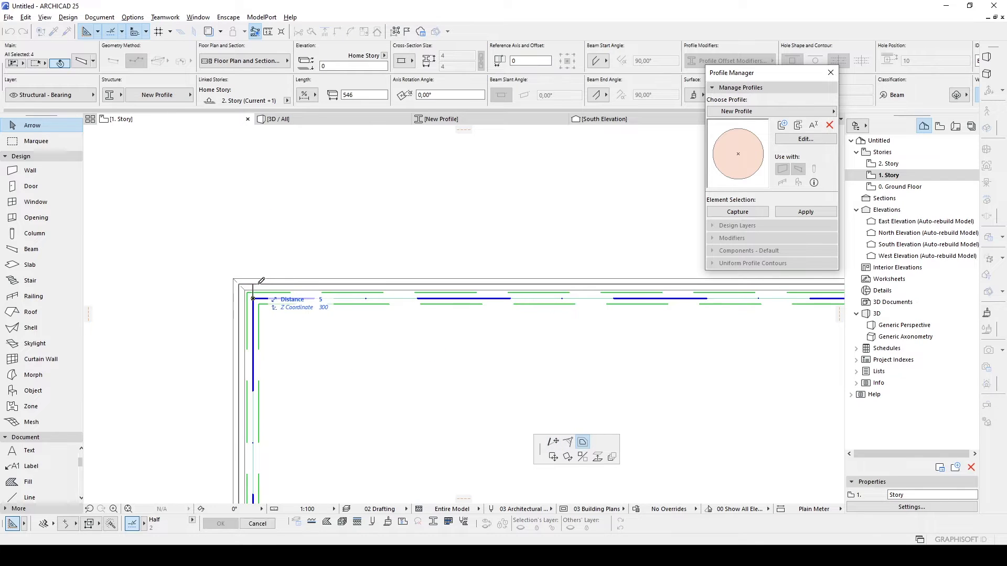
pyautogui.click(255, 283)
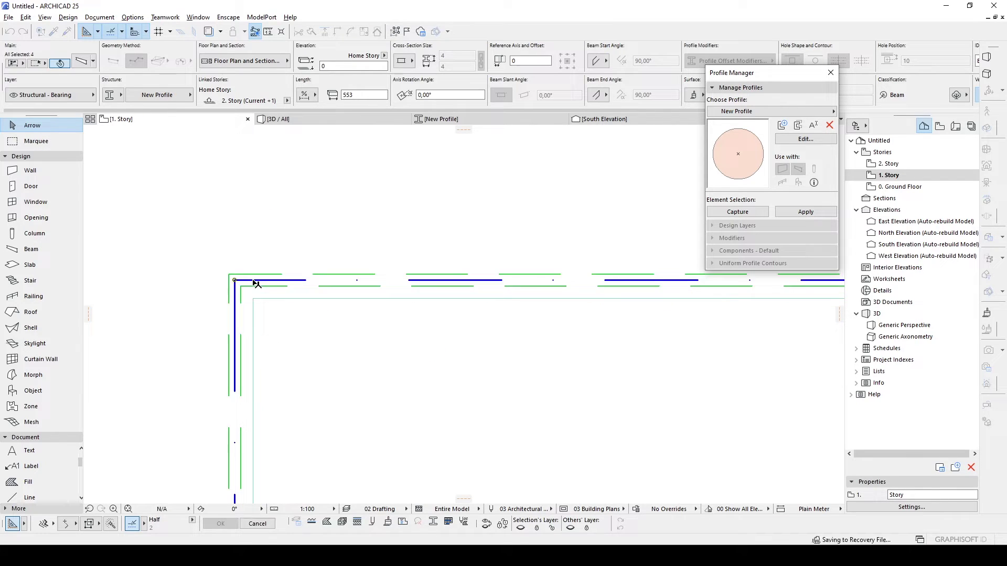
pyautogui.scroll(-3, 337, 321)
pyautogui.scroll(-3, 338, 323)
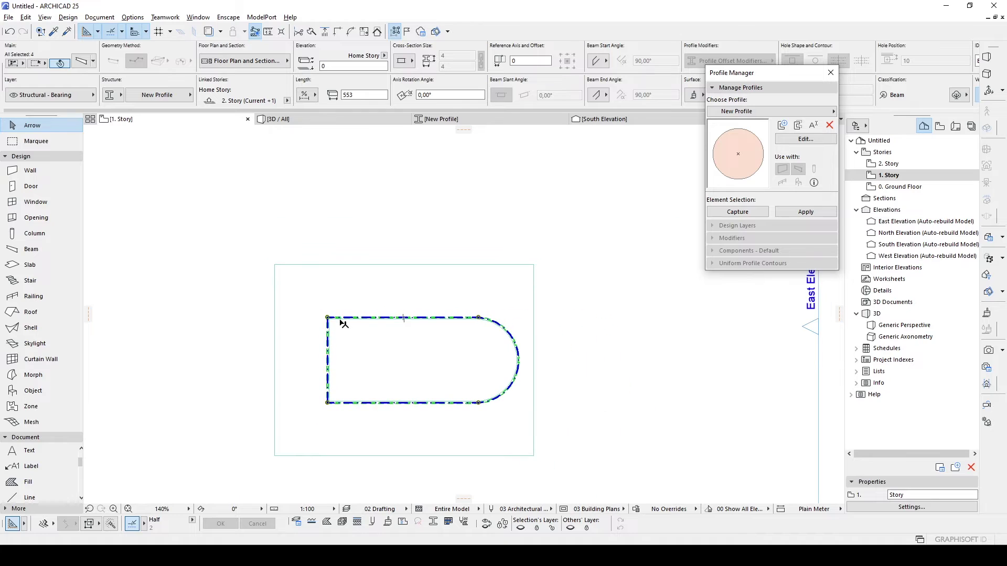
# - Inspect the ceiling opening from inside and outside the room in the 3D view and locate the grouped beams
pyautogui.click(279, 120)
pyautogui.click(462, 285)
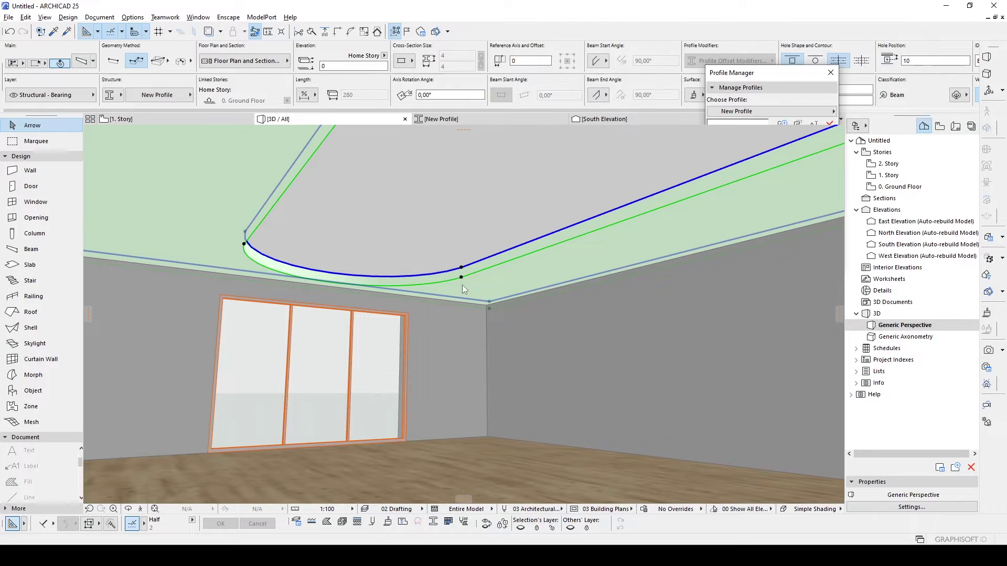
pyautogui.hotkey('shift', 'f')
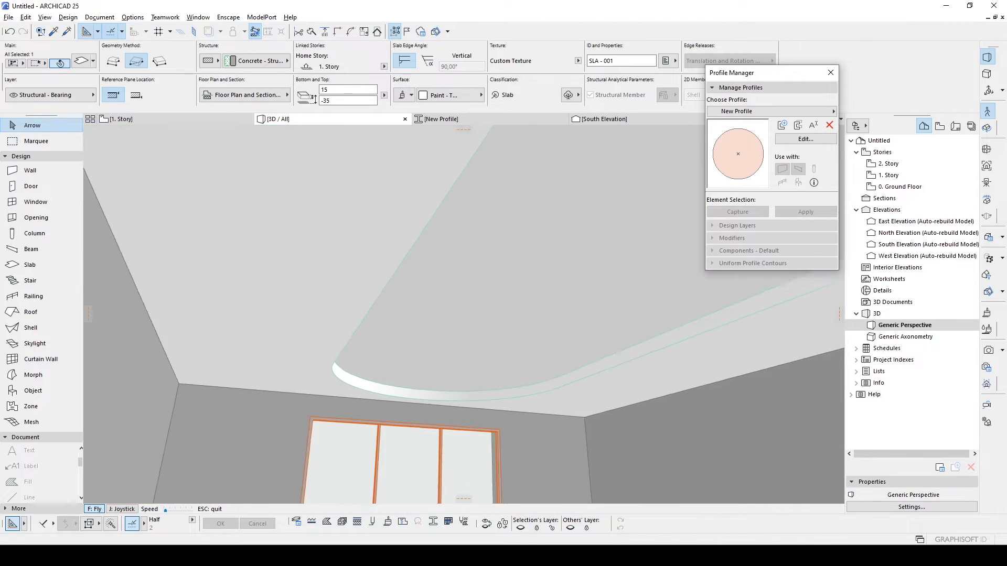
pyautogui.press('w')
pyautogui.press('s')
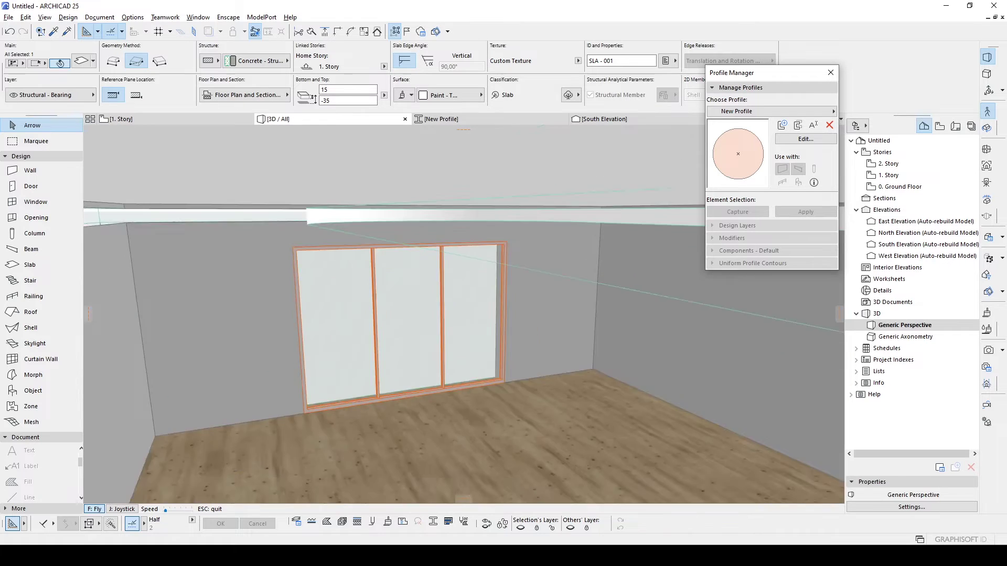
pyautogui.press('Escape')
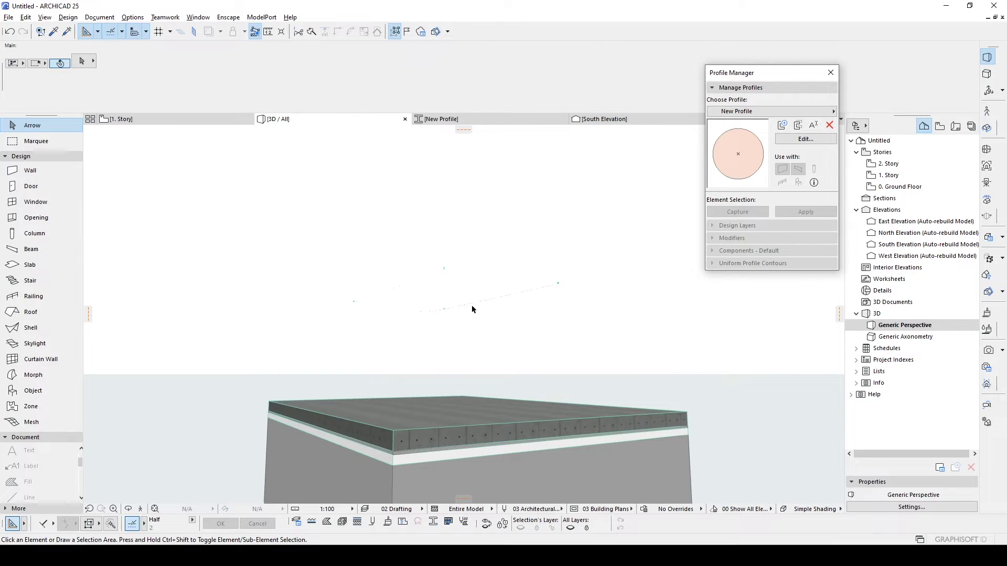
pyautogui.click(471, 305)
pyautogui.hotkey('alt', 'g')
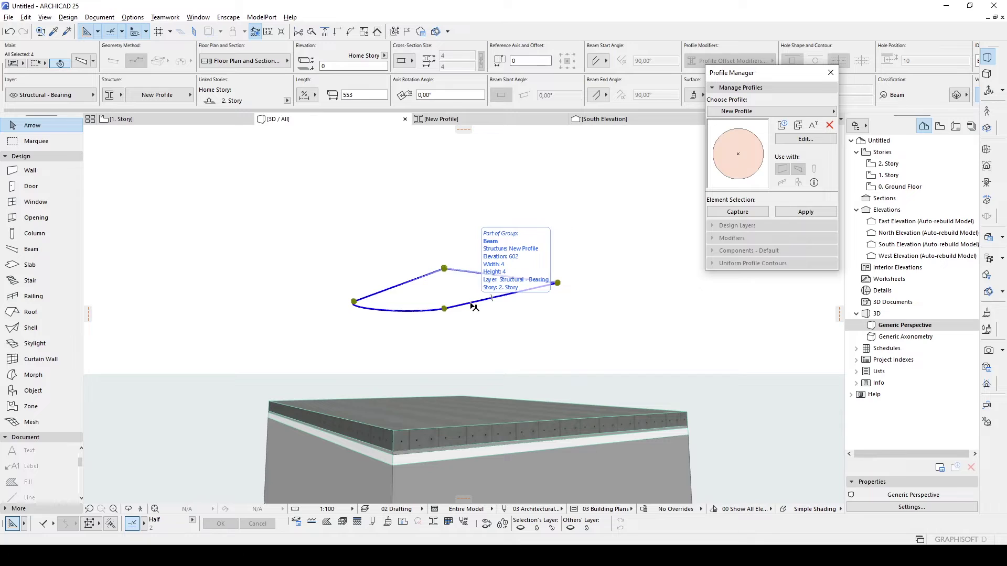
pyautogui.hotkey('alt', 'g')
pyautogui.press('Escape')
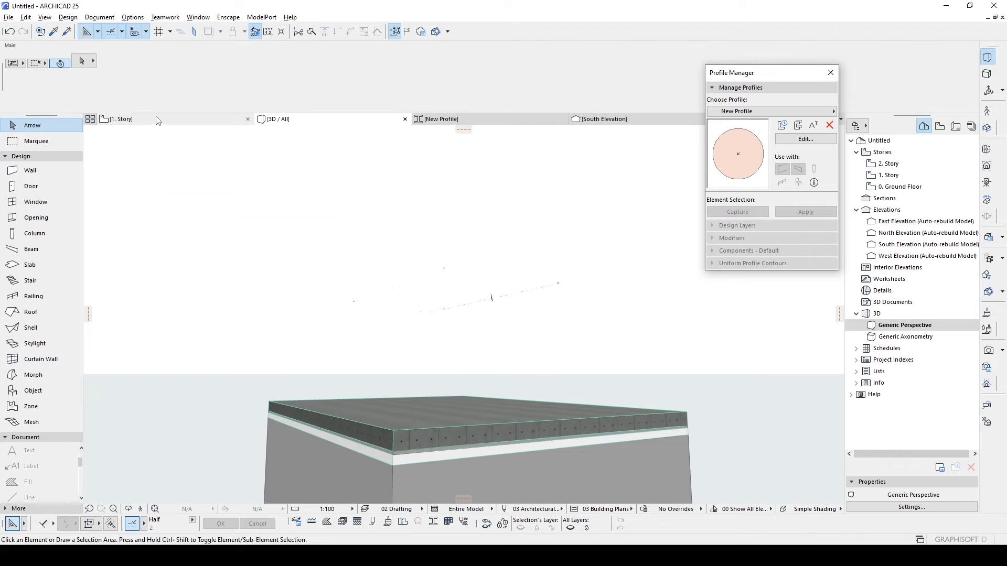
# - On the 1. Story plan, place a north-south section line through the room and ceiling opening, facing west
pyautogui.click(157, 119)
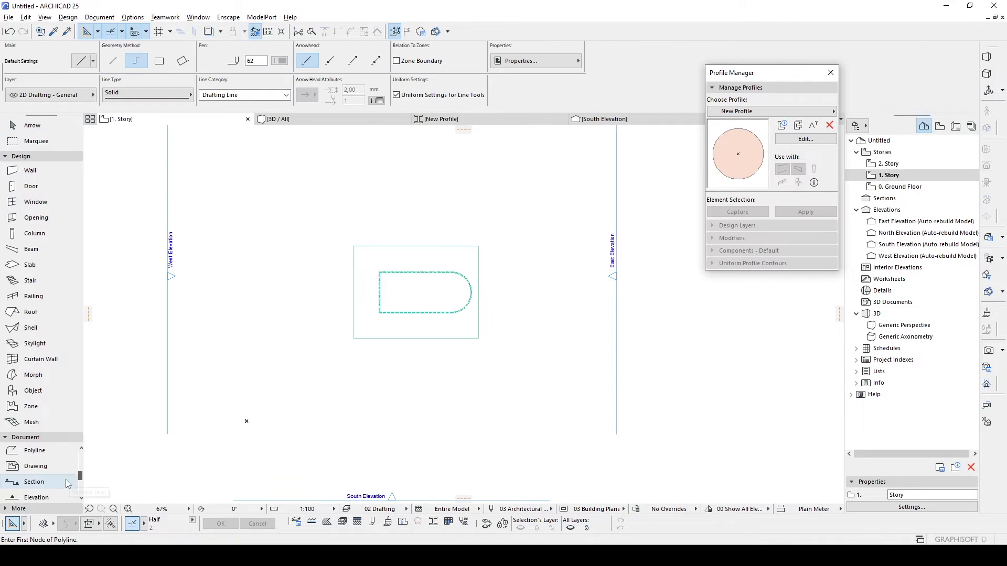
pyautogui.click(50, 482)
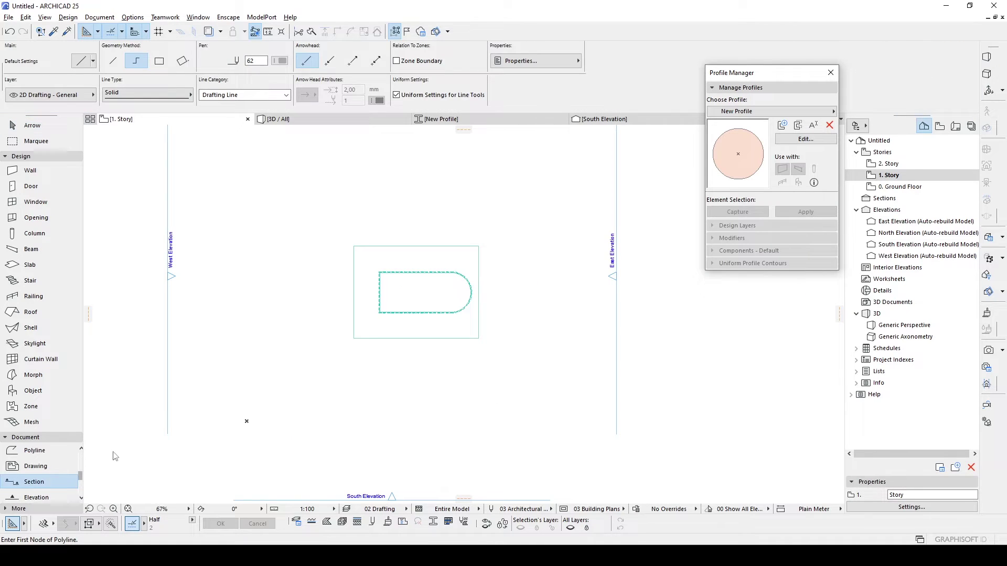
pyautogui.click(417, 215)
pyautogui.click(416, 367)
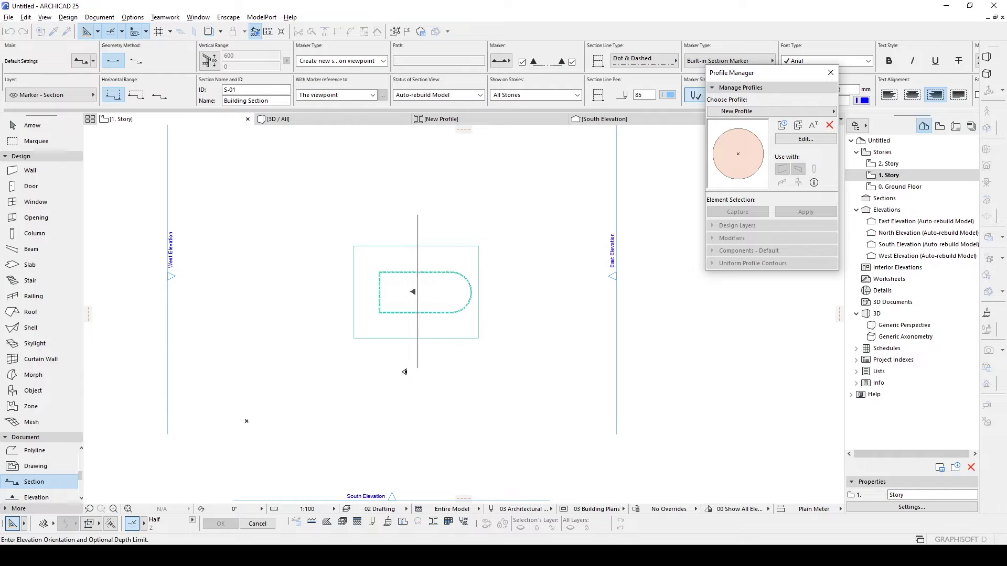
pyautogui.click(390, 372)
pyautogui.press('Escape')
# - Open the S-01 building section with the current view settings
pyautogui.scroll(3, 437, 221)
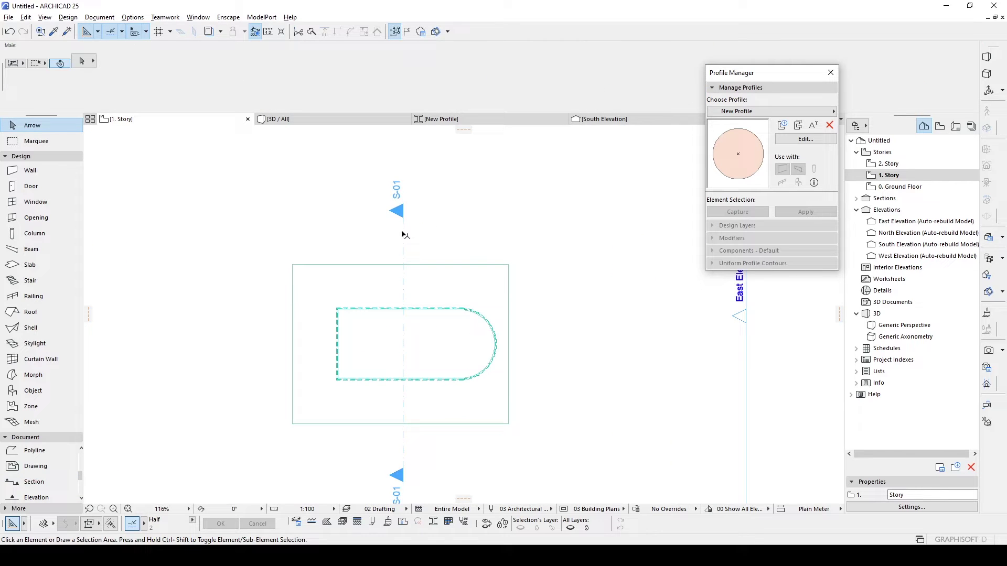
pyautogui.click(403, 229)
pyautogui.rightClick(402, 229)
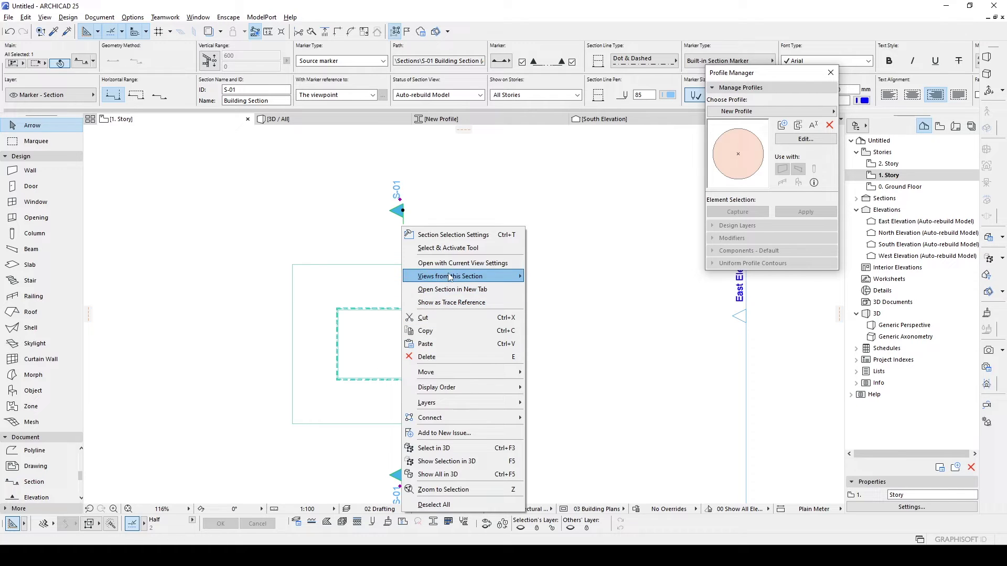
pyautogui.click(442, 264)
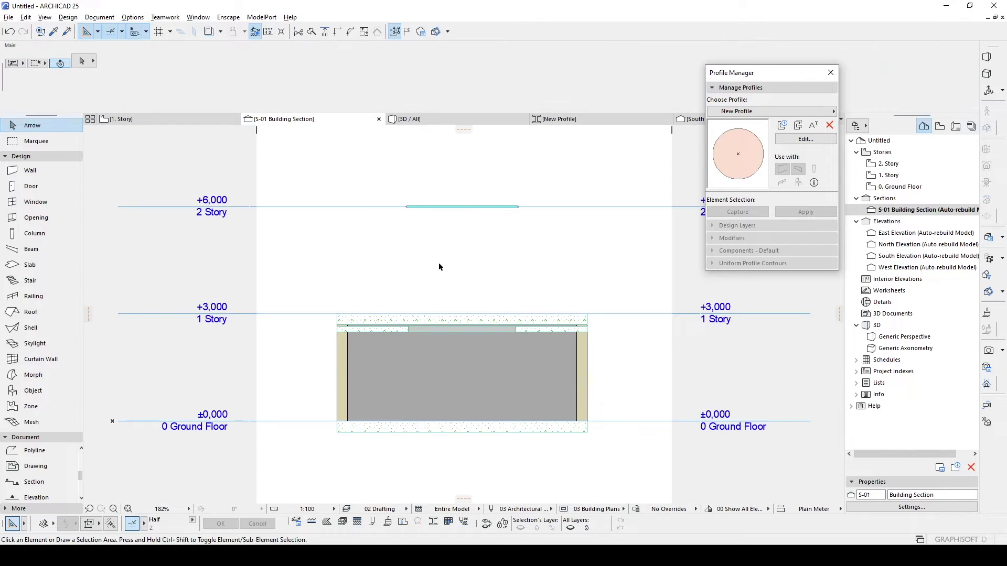
# - Move the beams down from the 2. Story level into the gap above the dropped ceiling slab, to an elevation of about -333
pyautogui.scroll(5, 415, 201)
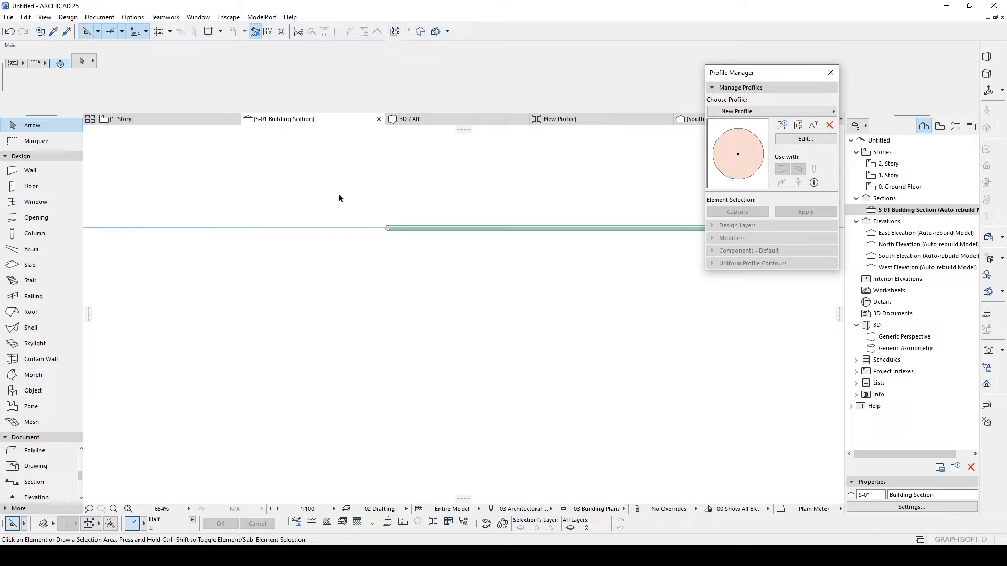
pyautogui.click(386, 228)
pyautogui.hotkey('ctrl', 'd')
pyautogui.click(387, 228)
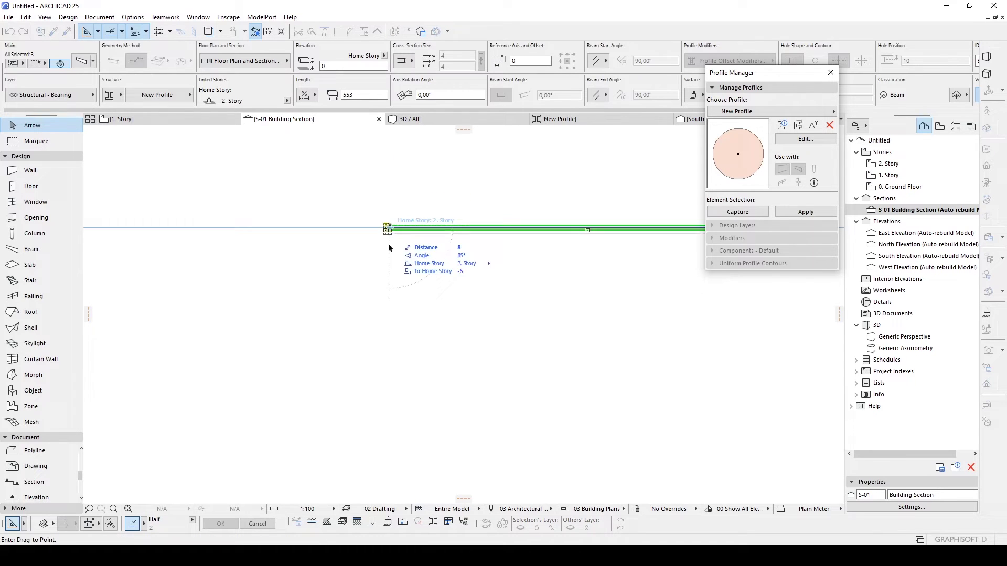
pyautogui.scroll(-4, 381, 315)
pyautogui.moveTo(381, 315); pyautogui.dragTo(368, 193, button='middle')
pyautogui.scroll(8, 373, 318)
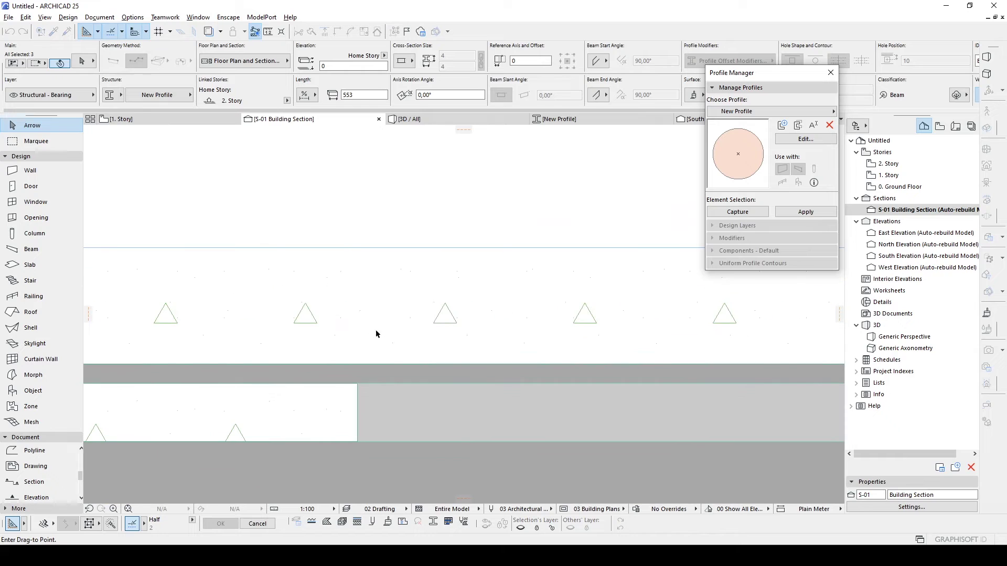
pyautogui.click(381, 370)
pyautogui.scroll(6, 344, 378)
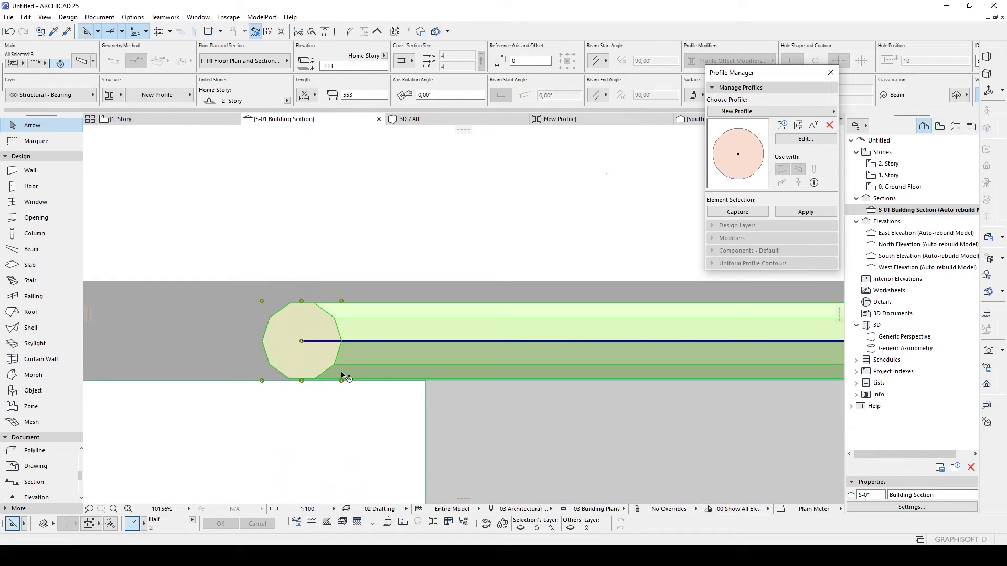
# - Nudge the beams slightly upward within the gap so they clear the top of the dropped ceiling slab
pyautogui.hotkey('ctrl', 'd')
pyautogui.click(329, 334)
pyautogui.click(330, 327)
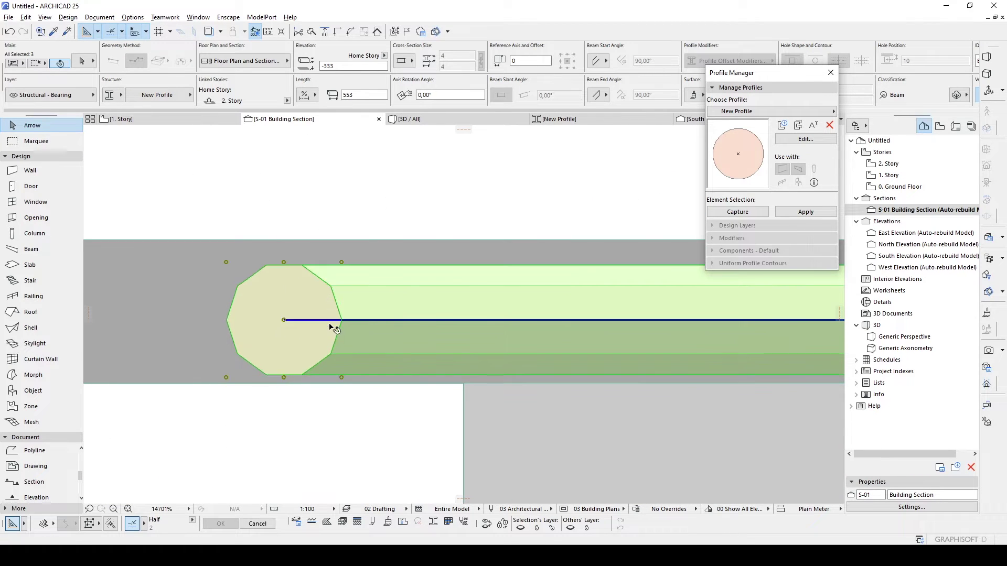
pyautogui.scroll(-3, 330, 324)
pyautogui.scroll(-10, 332, 326)
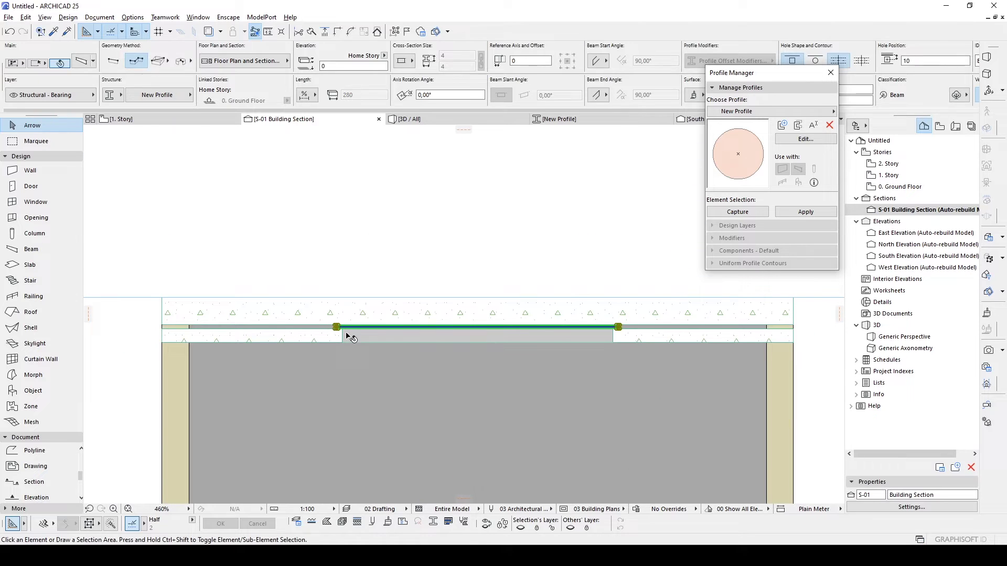
pyautogui.click(342, 277)
# - Inspect the beams above the dropped ceiling from inside the room in the 3D view
pyautogui.hotkey('shift', 'F3')
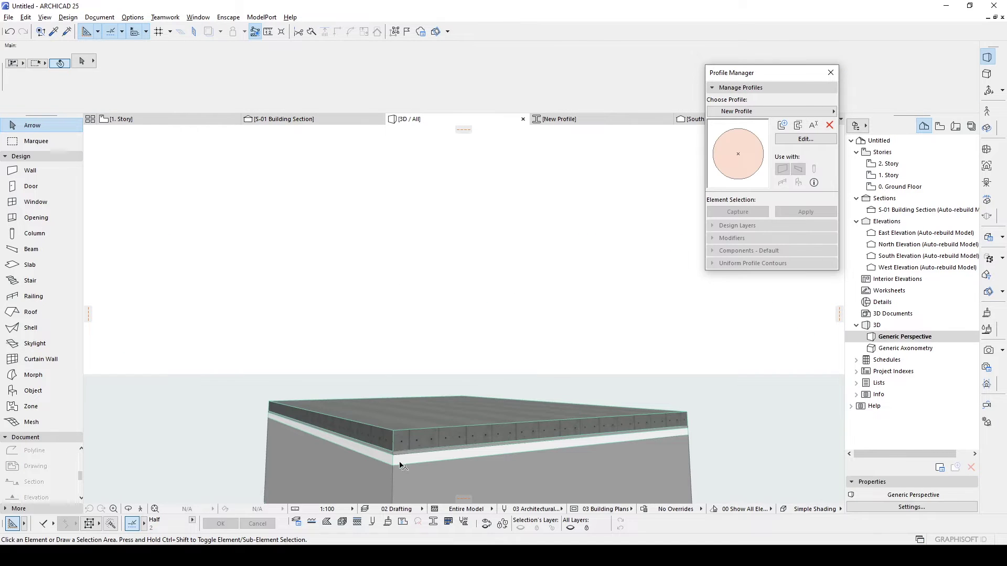
pyautogui.press('w')
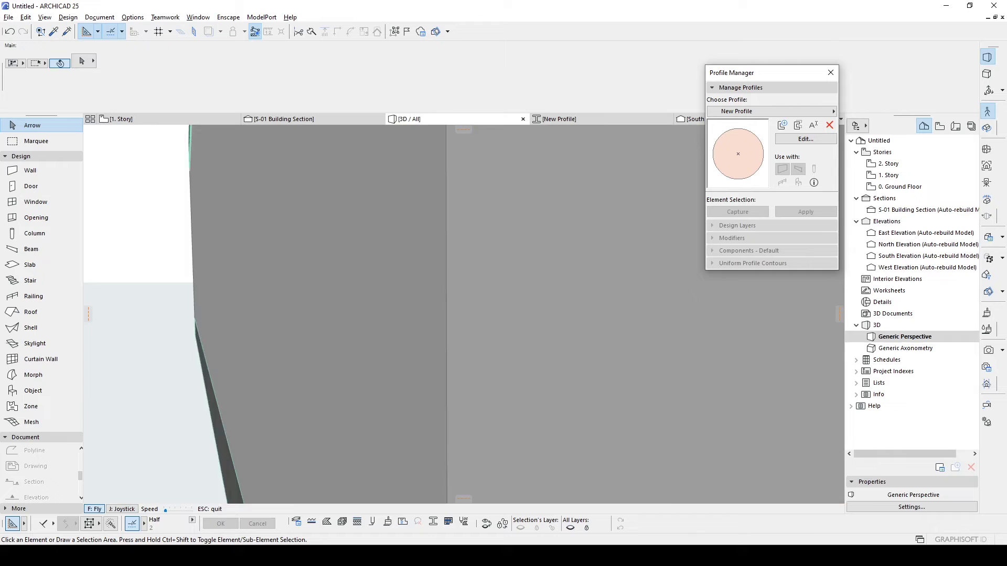
pyautogui.press('w')
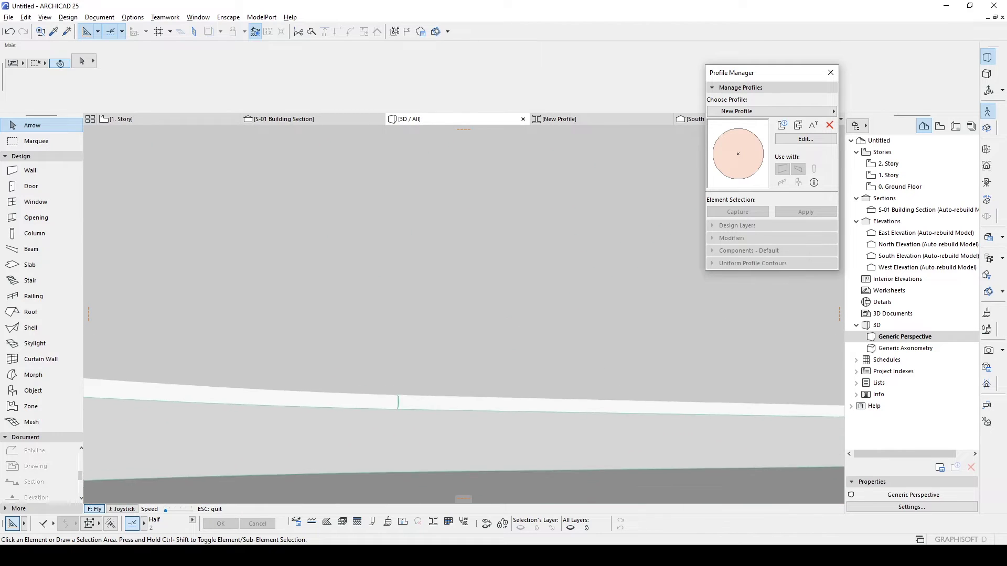
pyautogui.press('s')
pyautogui.press('w')
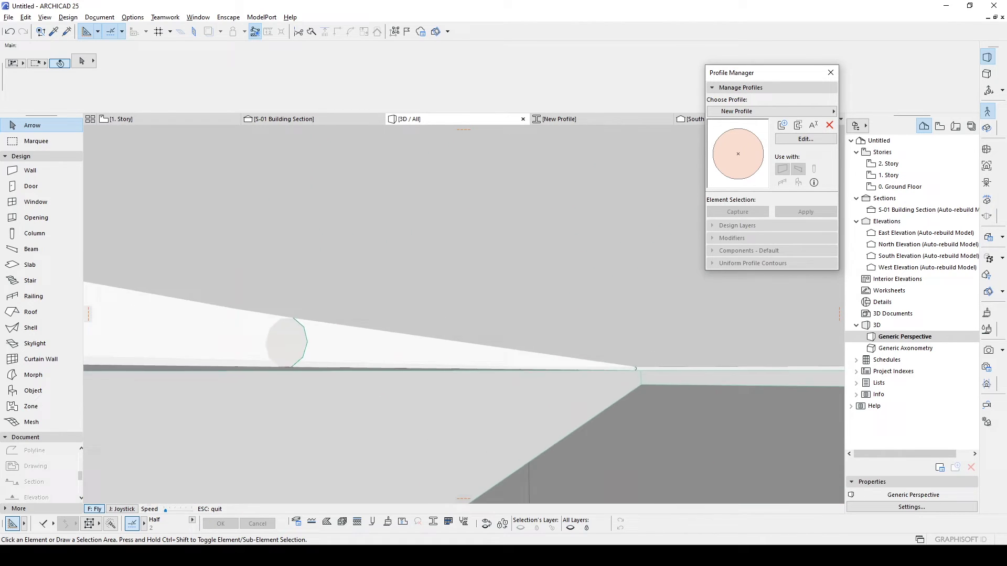
pyautogui.press('a')
pyautogui.press('s')
pyautogui.press('w')
pyautogui.press('s')
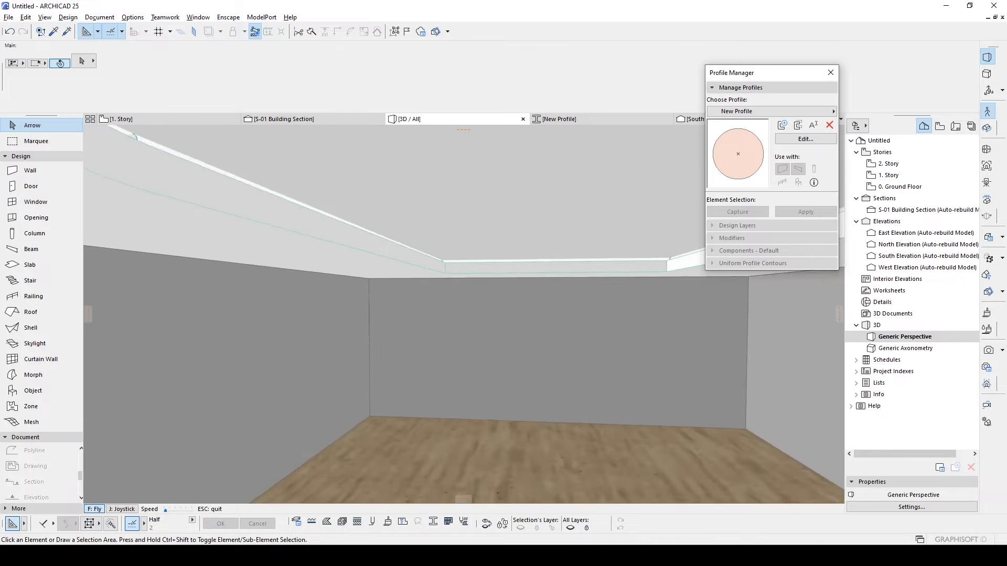
pyautogui.press('Escape')
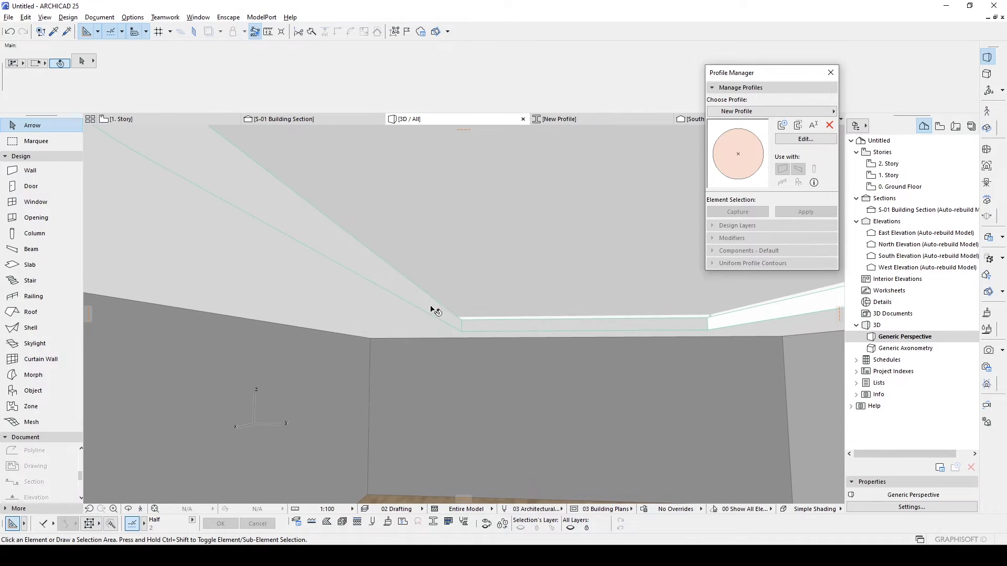
pyautogui.moveTo(431, 307); pyautogui.dragTo(432, 366, button='middle')
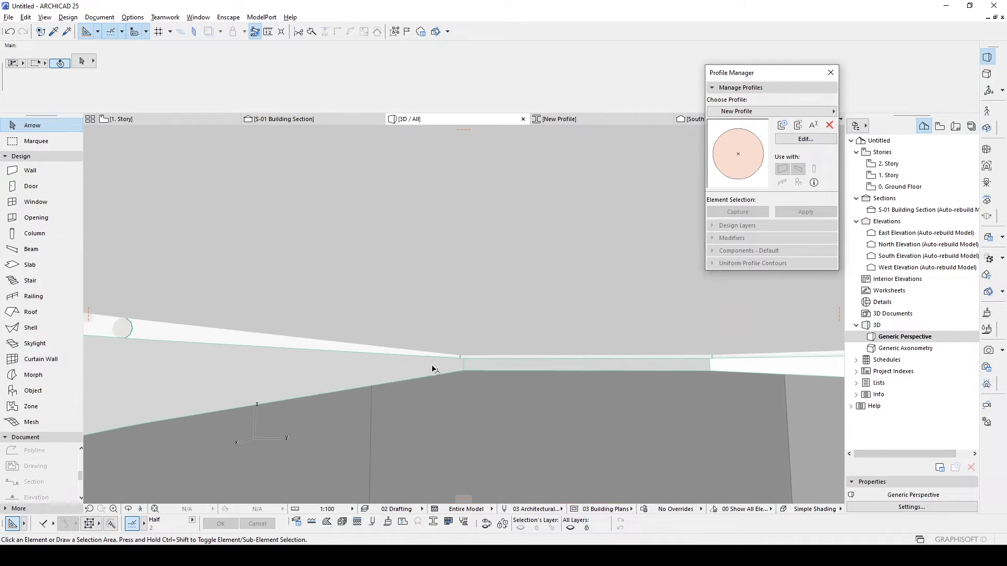
# - Select the dropped ceiling slab in 3D and set its thickness to 5
pyautogui.moveTo(412, 389); pyautogui.dragTo(441, 333)
pyautogui.click(380, 258)
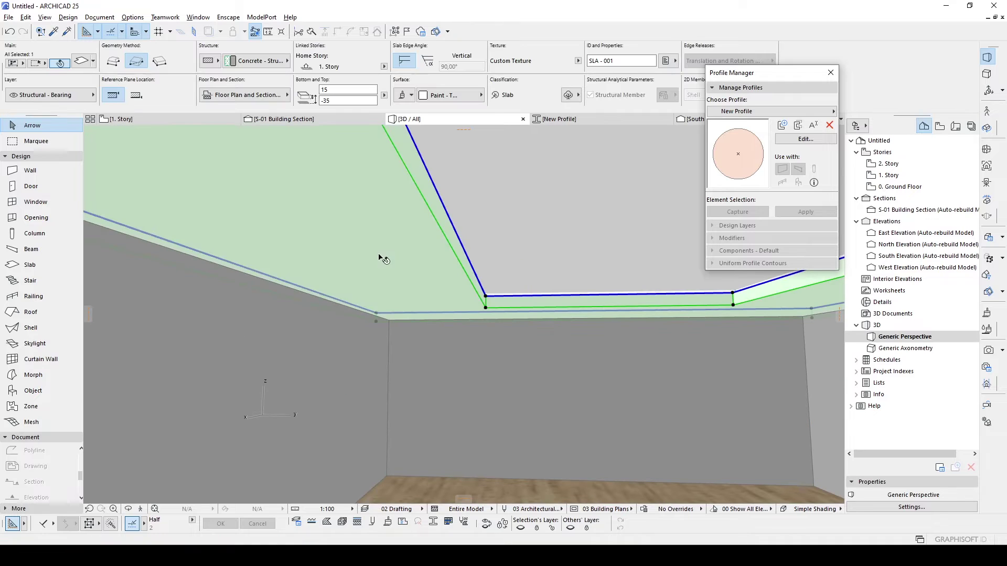
pyautogui.write('5')
pyautogui.press('Return')
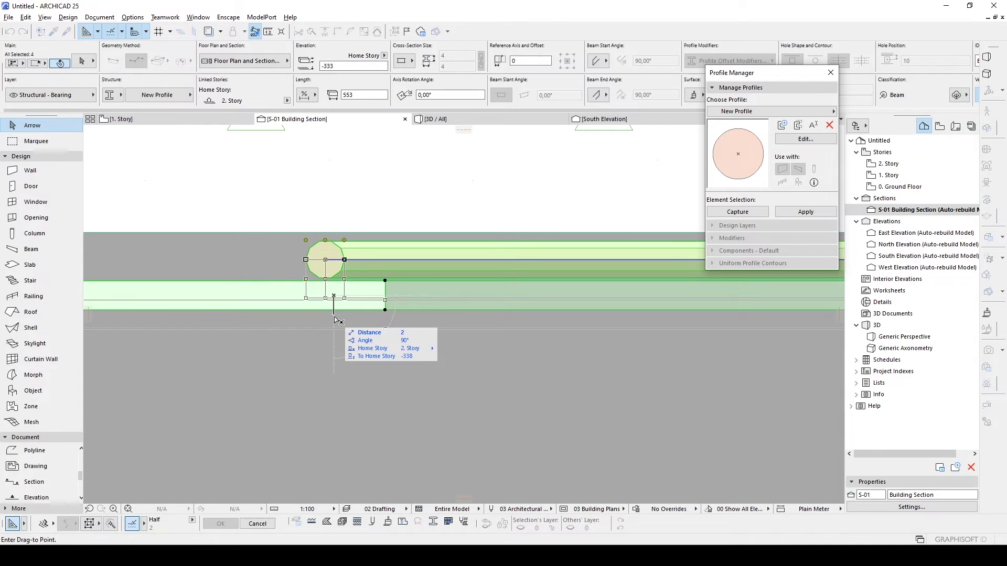
# - In the S-01 section, move the beams and the dropped ceiling slab down by 5 twice, then deselect them
pyautogui.write('5')
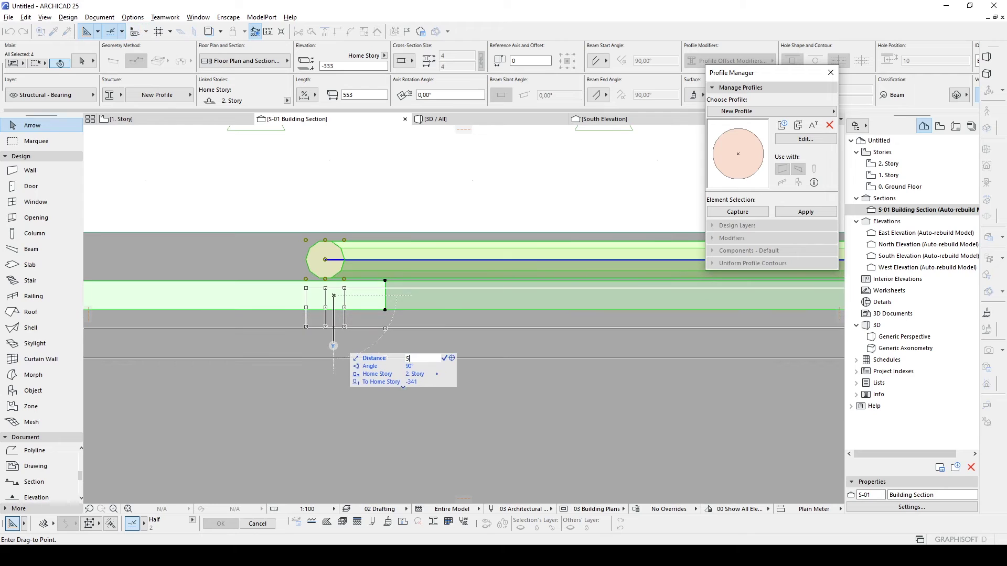
pyautogui.press('Return')
pyautogui.scroll(-5, 333, 346)
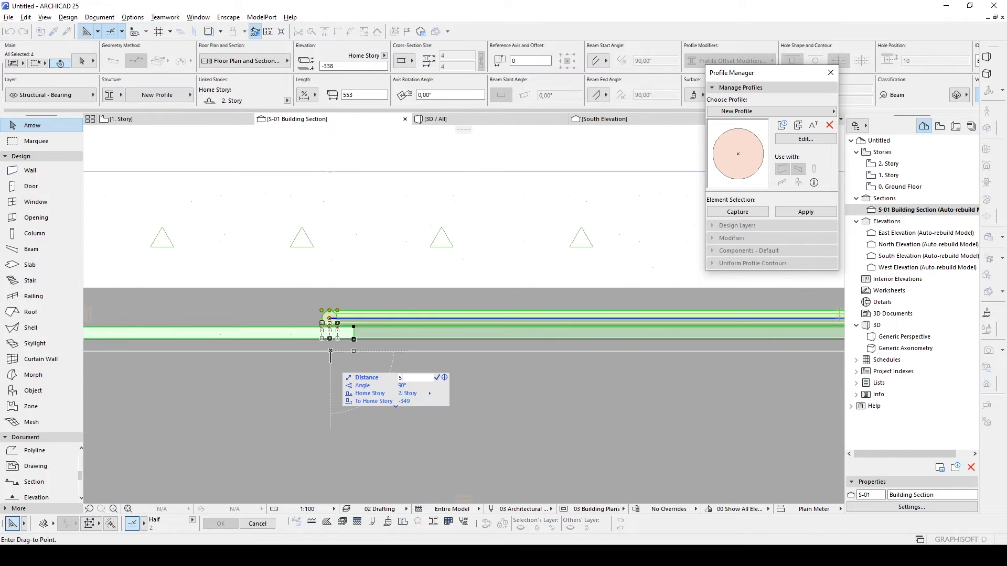
pyautogui.press('Return')
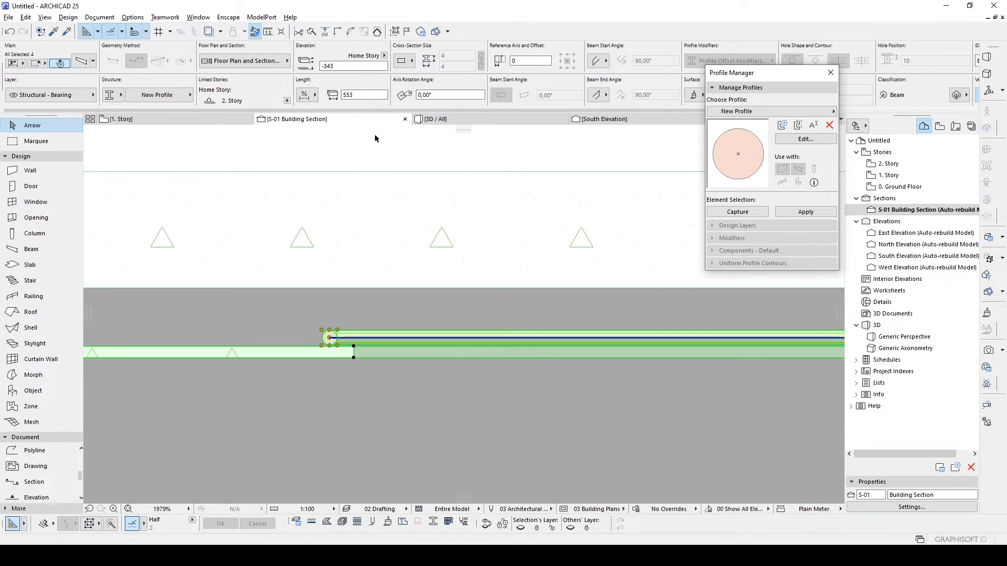
pyautogui.click(361, 162)
pyautogui.scroll(-4, 361, 162)
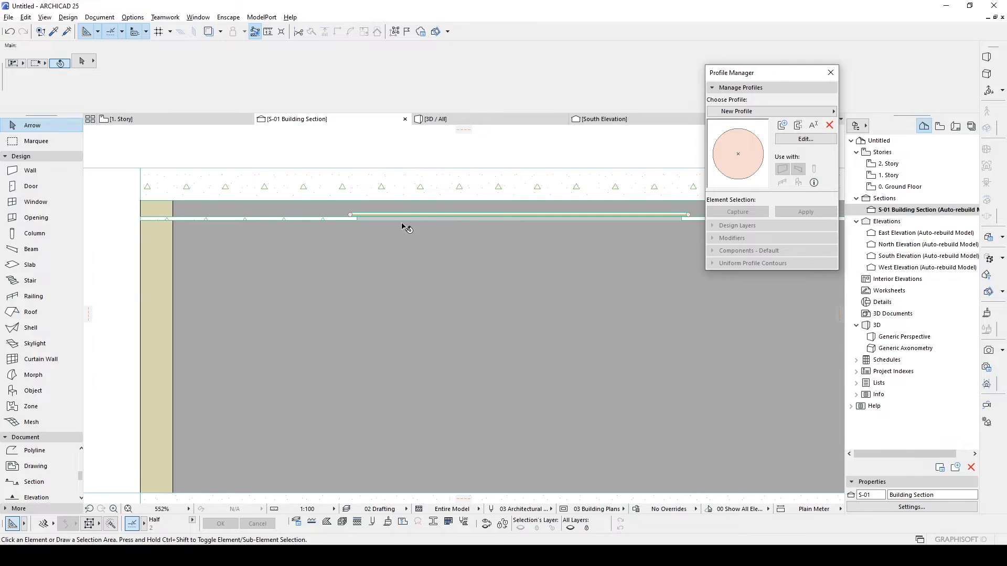
# - On the 1. Story plan, set up the Wall tool with thickness 2, height 10 and its top Not Linked
pyautogui.click(205, 122)
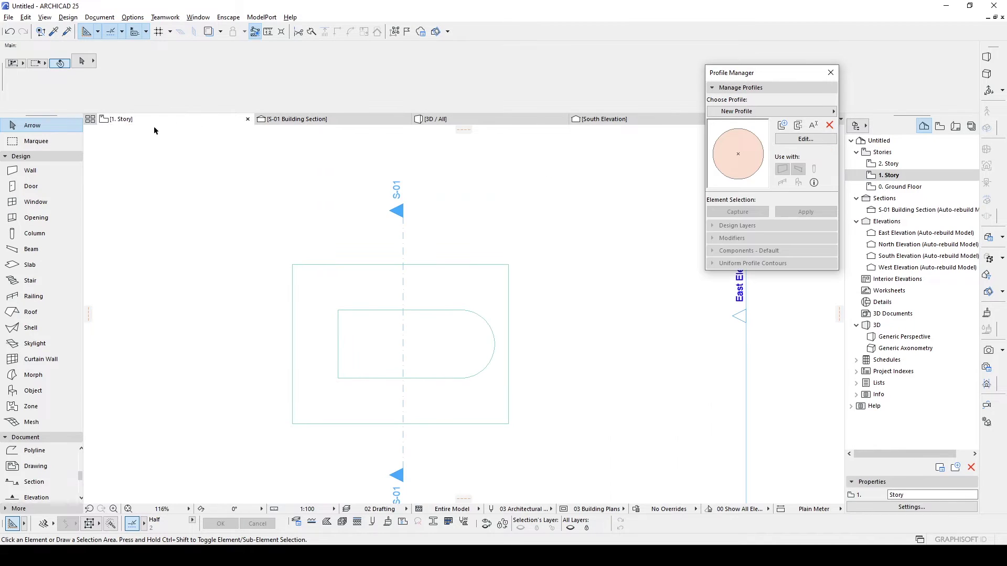
pyautogui.click(26, 170)
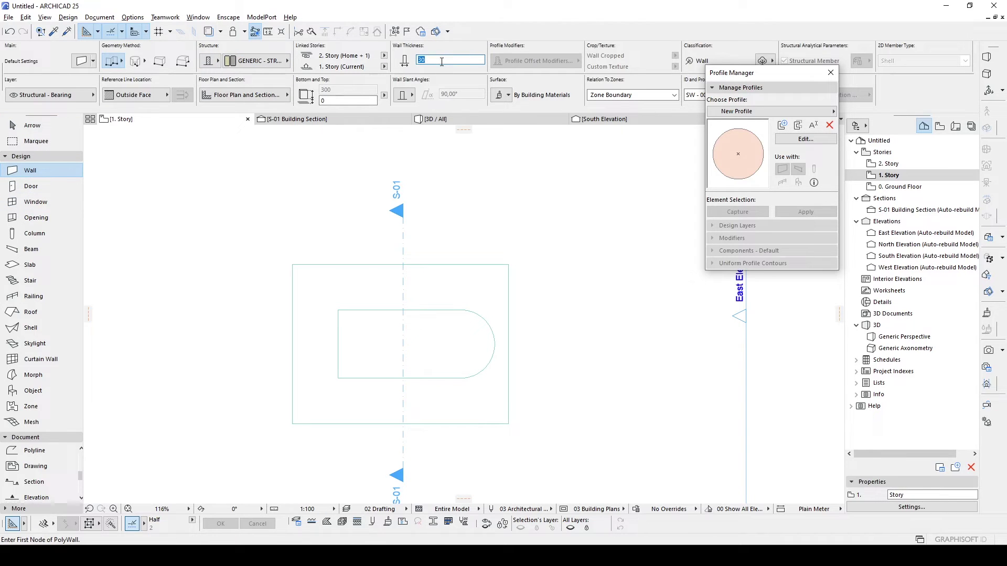
pyautogui.moveTo(404, 233)
pyautogui.mouseDown(button='middle')
pyautogui.moveTo(376, 206)
pyautogui.moveTo(407, 166)
pyautogui.mouseUp(button='middle')
pyautogui.moveTo(476, 239); pyautogui.dragTo(463, 249, button='middle')
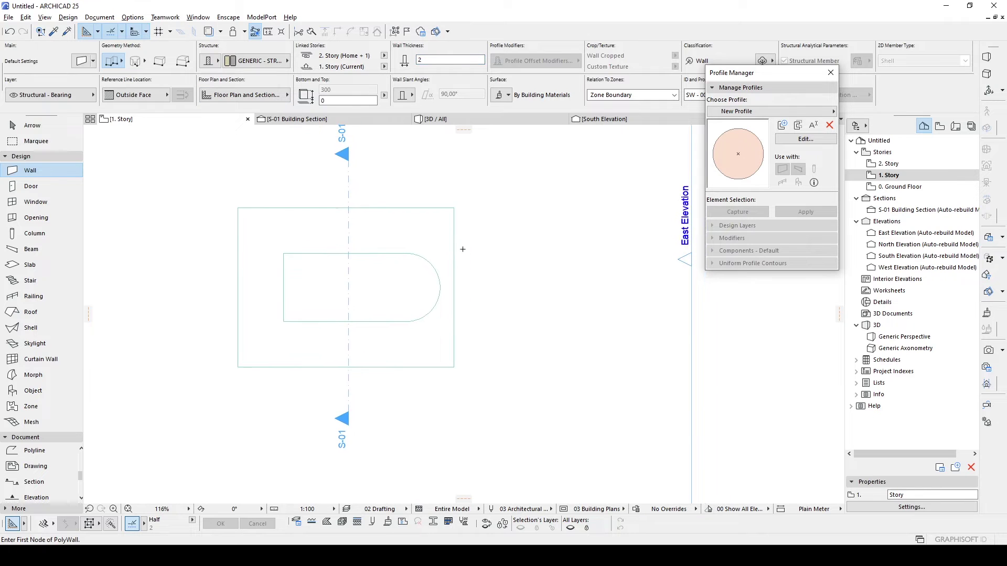
pyautogui.hotkey('ctrl', 't')
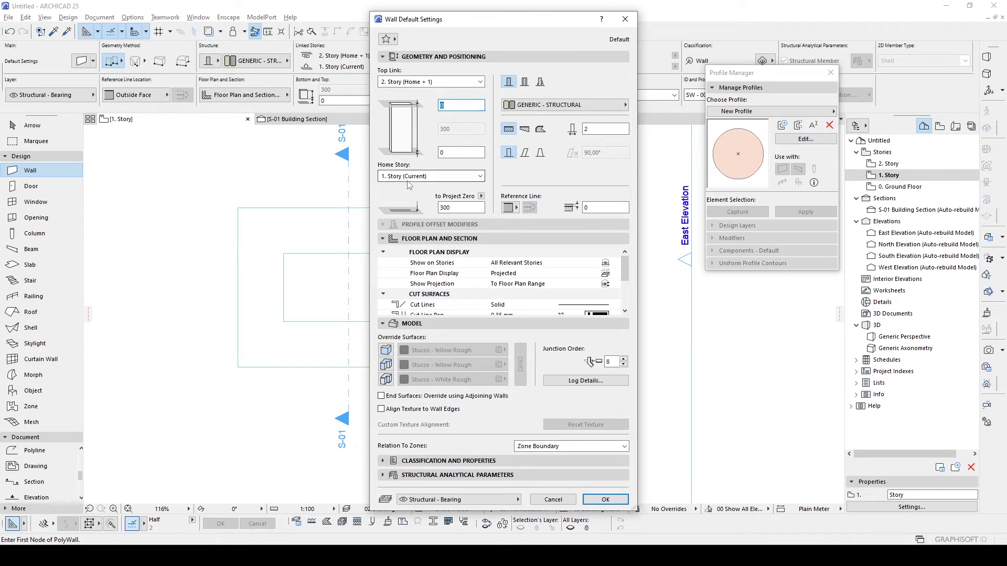
pyautogui.click(428, 177)
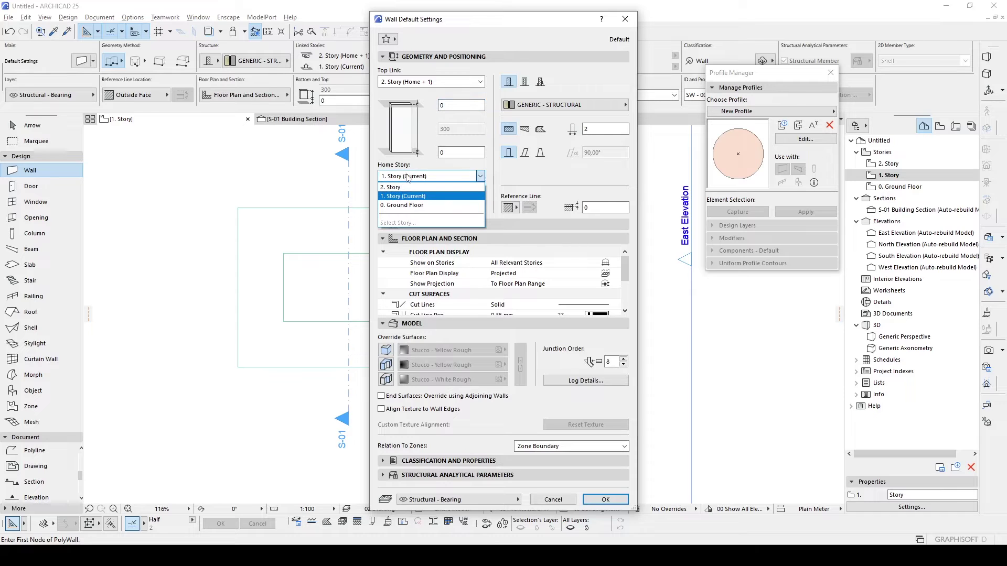
pyautogui.click(407, 176)
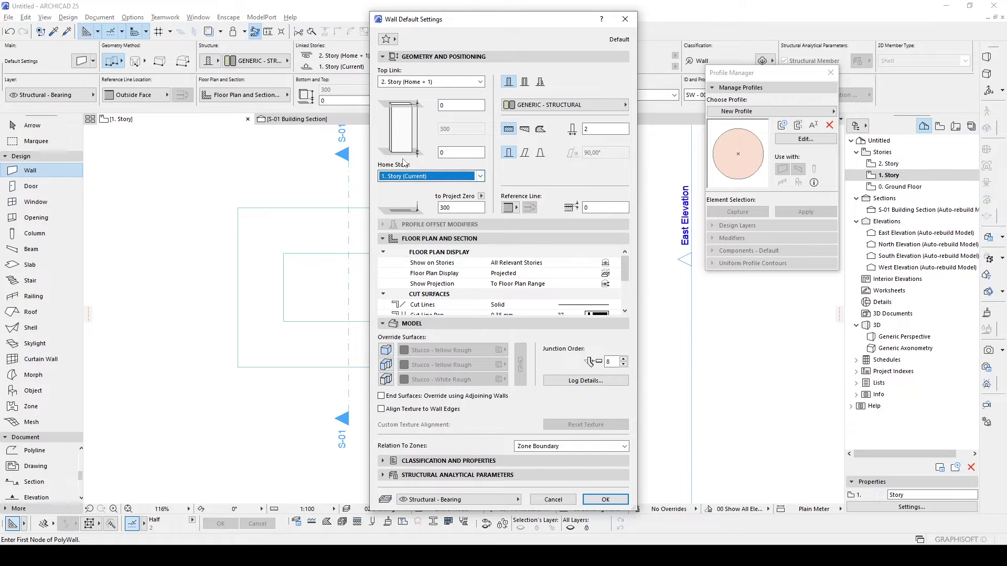
pyautogui.click(396, 82)
pyautogui.click(398, 111)
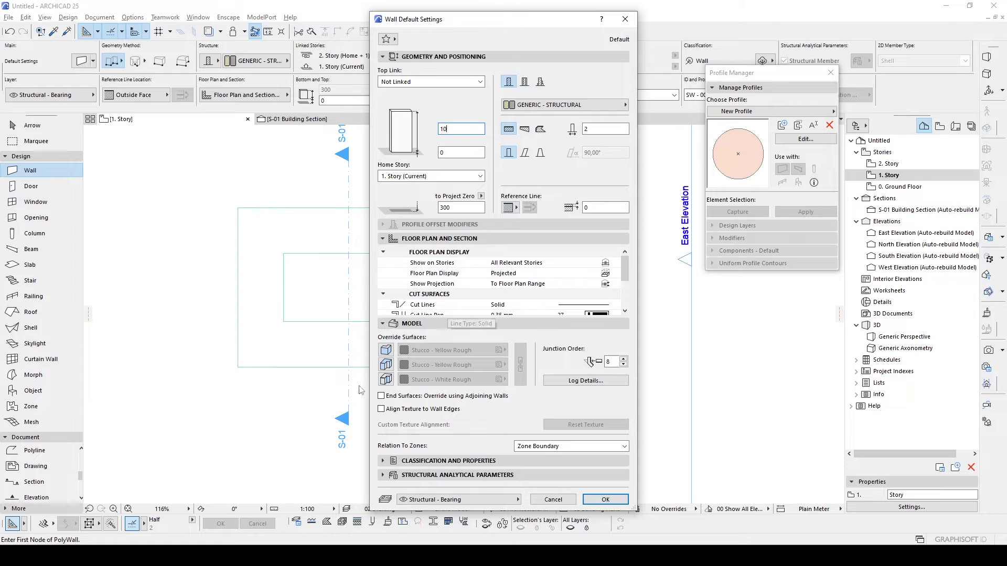
# - Override all three wall surfaces together with Paint - Titanium White and accept the wall settings
pyautogui.click(385, 350)
pyautogui.click(386, 365)
pyautogui.click(386, 379)
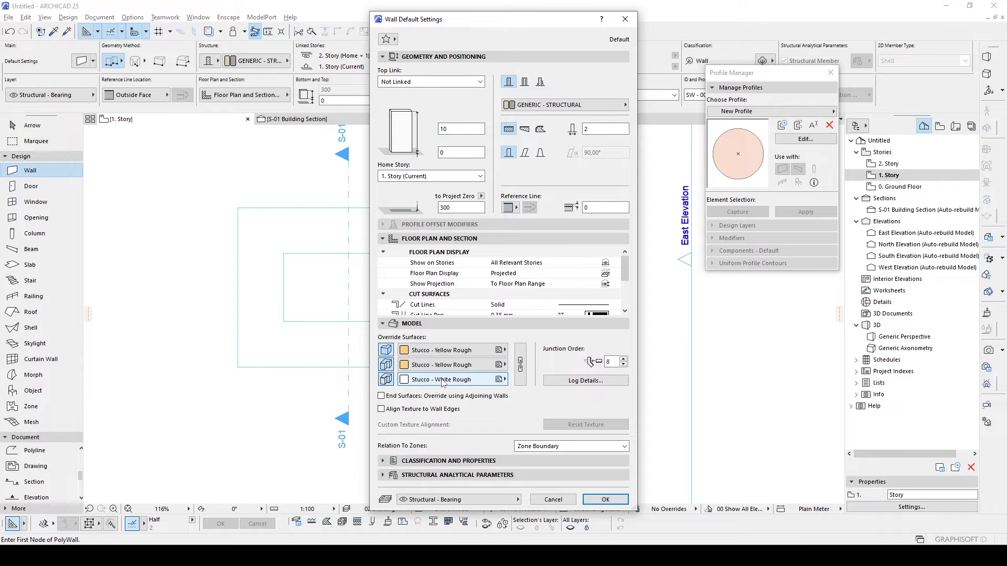
pyautogui.click(518, 369)
pyautogui.click(472, 367)
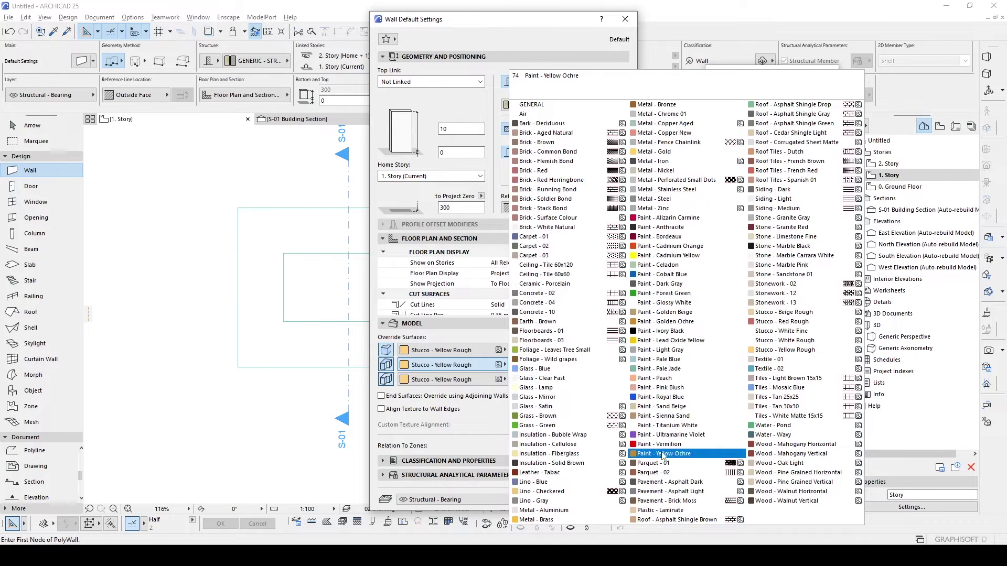
pyautogui.click(661, 425)
pyautogui.click(608, 499)
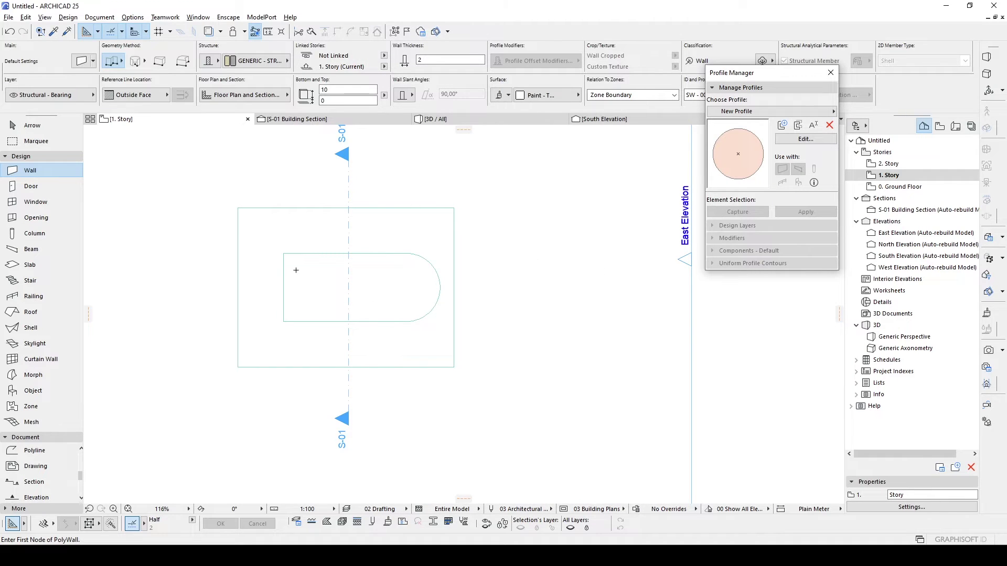
# - Create walls along the entire rounded ceiling opening outline with the Magic Wand and leave the Wall tool
pyautogui.scroll(5, 294, 269)
pyautogui.click(275, 231)
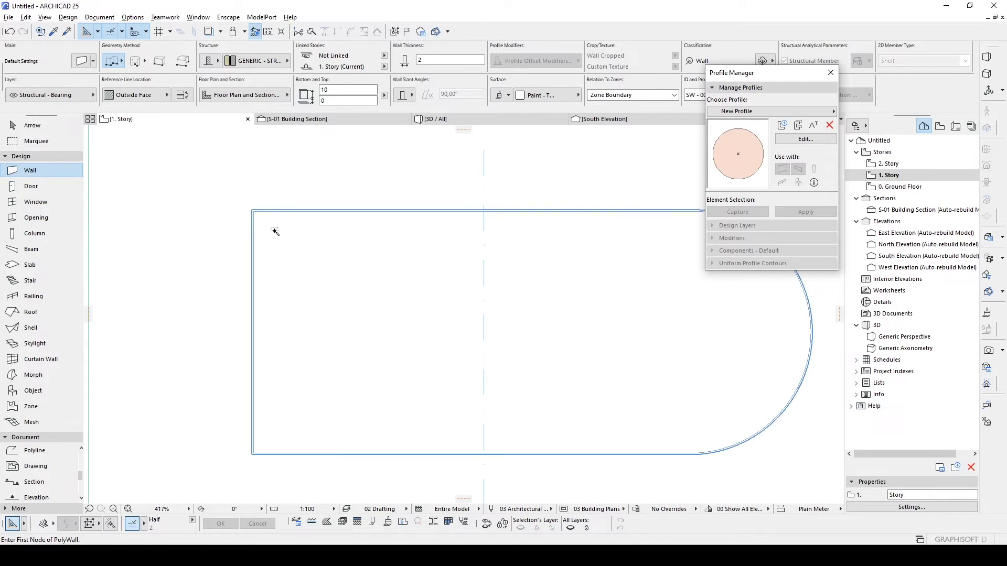
pyautogui.press('Escape')
pyautogui.scroll(4, 253, 221)
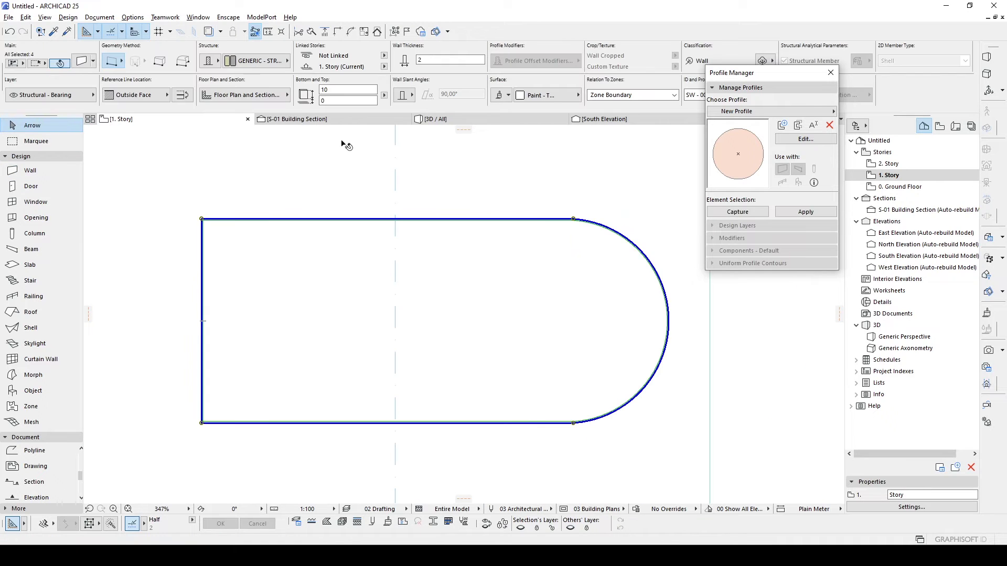
# - In the S-01 section, move the new walls down 48 so their base aligns with the dropped ceiling slab's underside
pyautogui.click(295, 120)
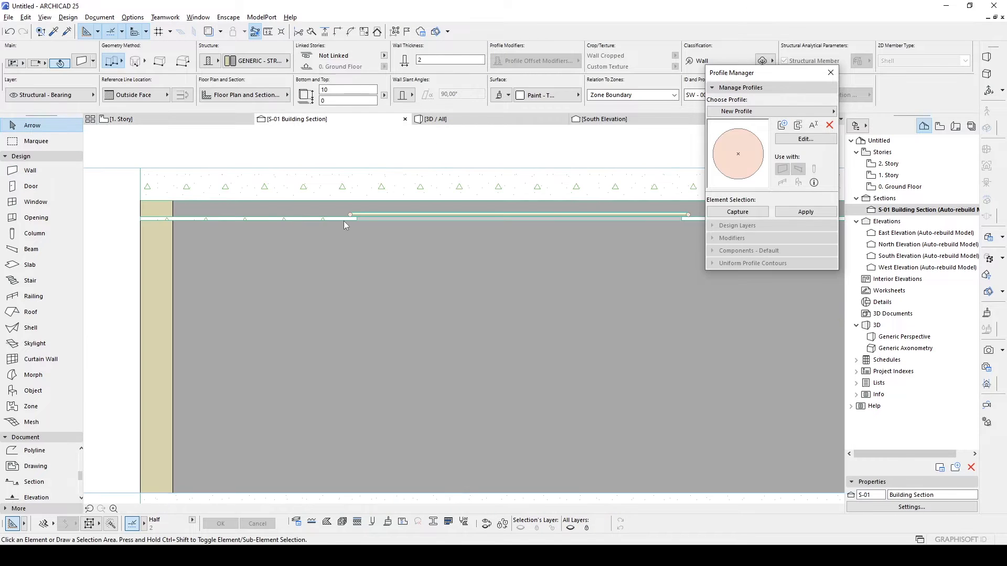
pyautogui.click(359, 164)
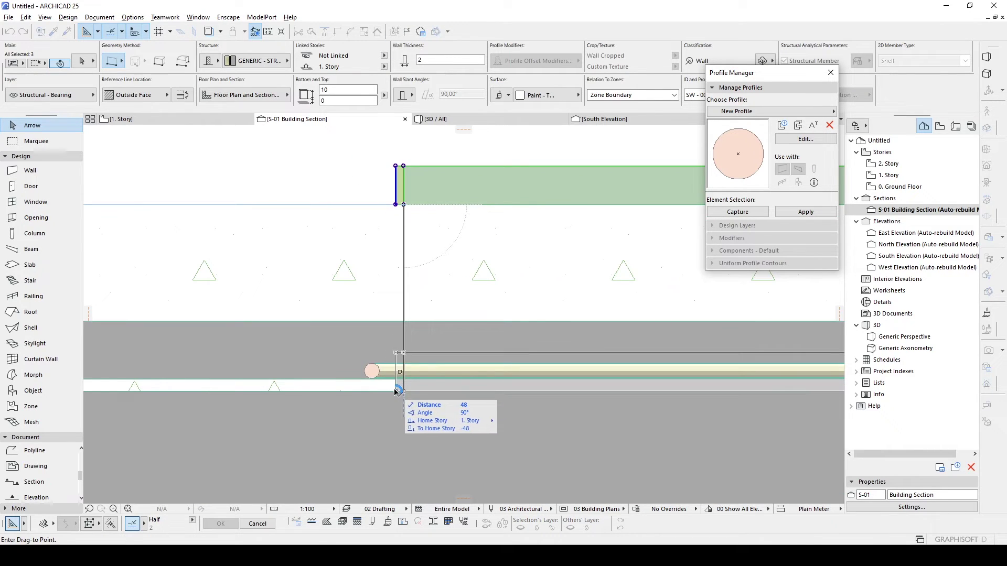
pyautogui.click(397, 392)
pyautogui.scroll(3, 366, 390)
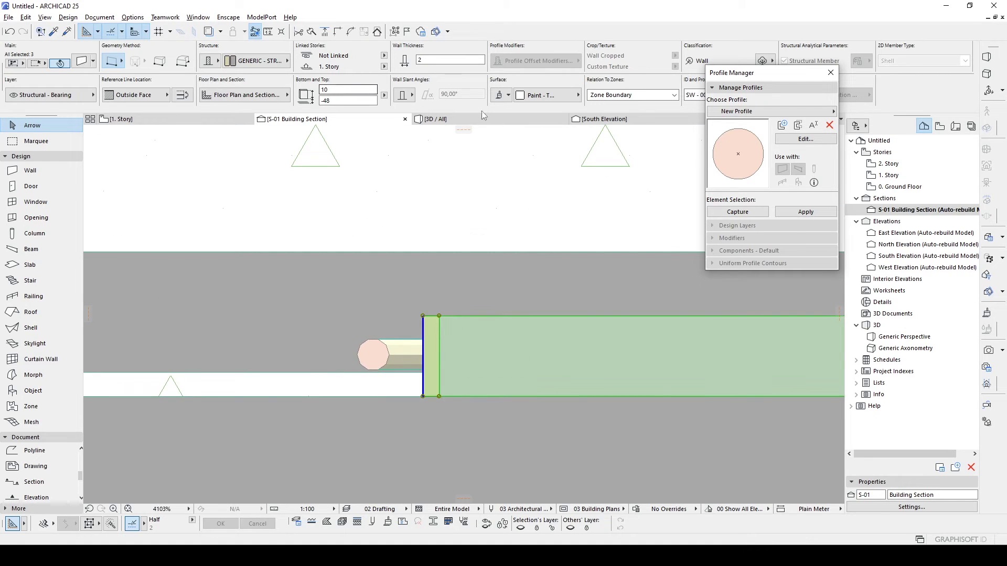
# - Lower the top of the edging walls to the top of the round beams, then deselect the walls
pyautogui.click(423, 316)
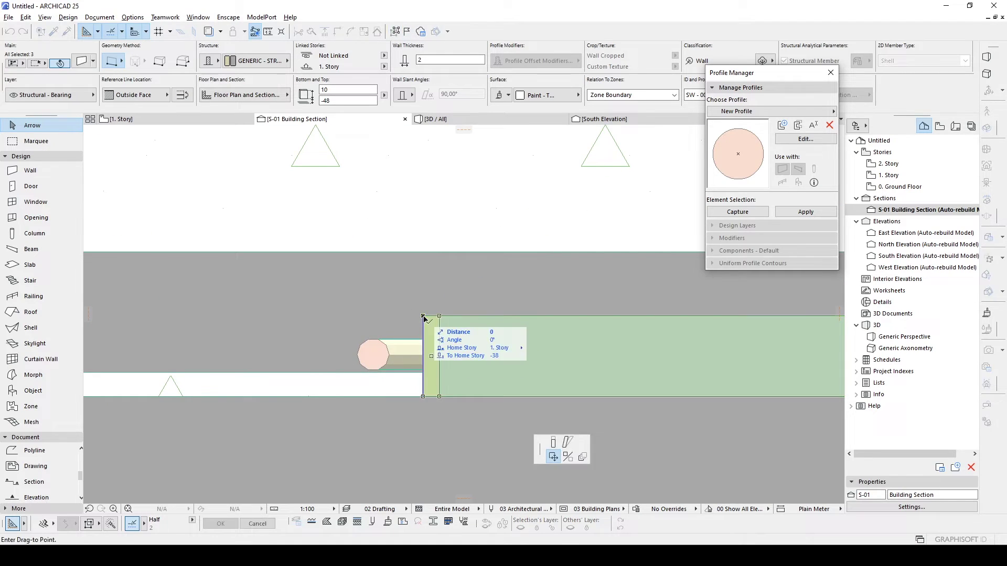
pyautogui.click(553, 443)
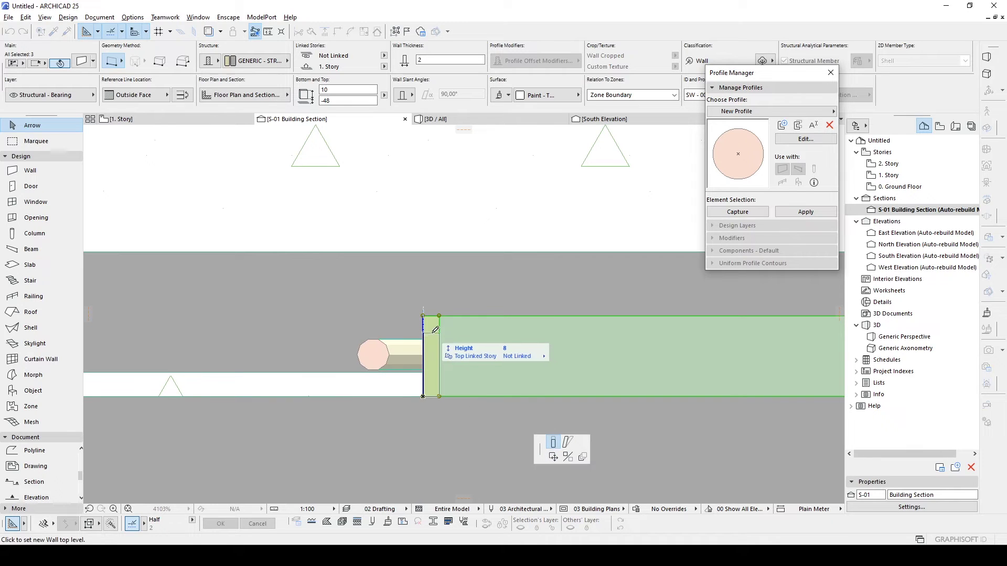
pyautogui.click(372, 340)
pyautogui.press('Escape')
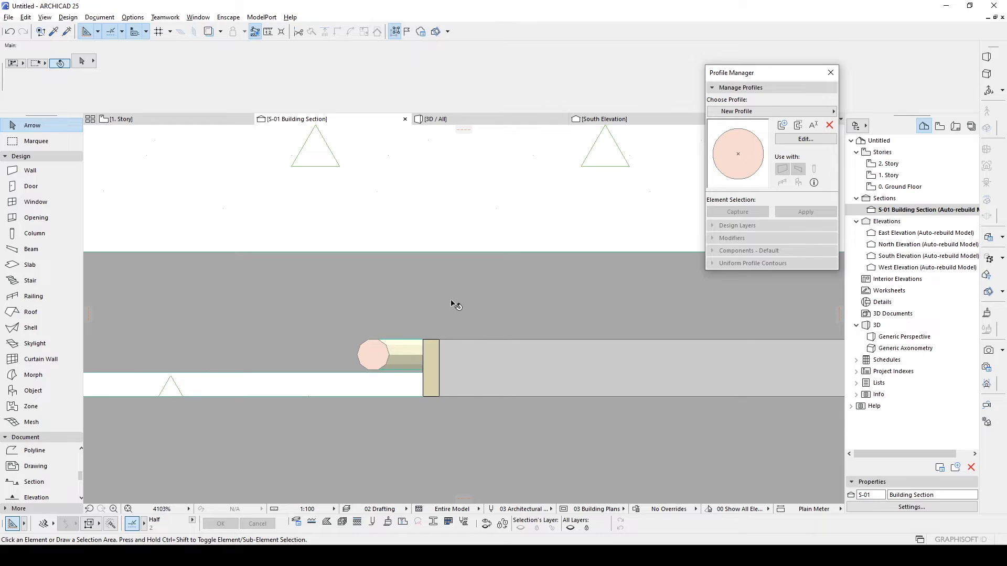
# - Check in the 3D view from inside the room that the edging walls hide the beams
pyautogui.scroll(-5, 455, 306)
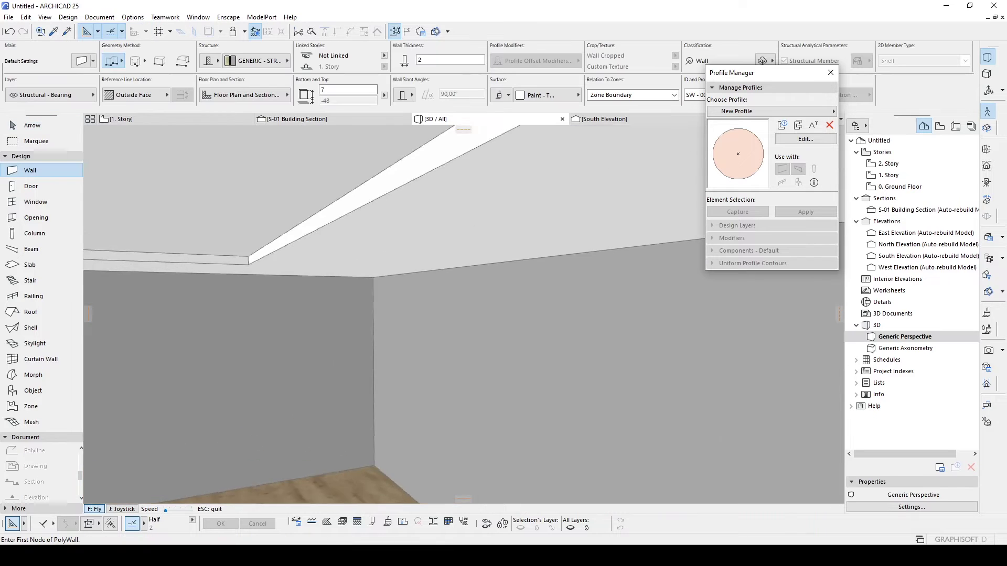
pyautogui.press('s')
pyautogui.press('w')
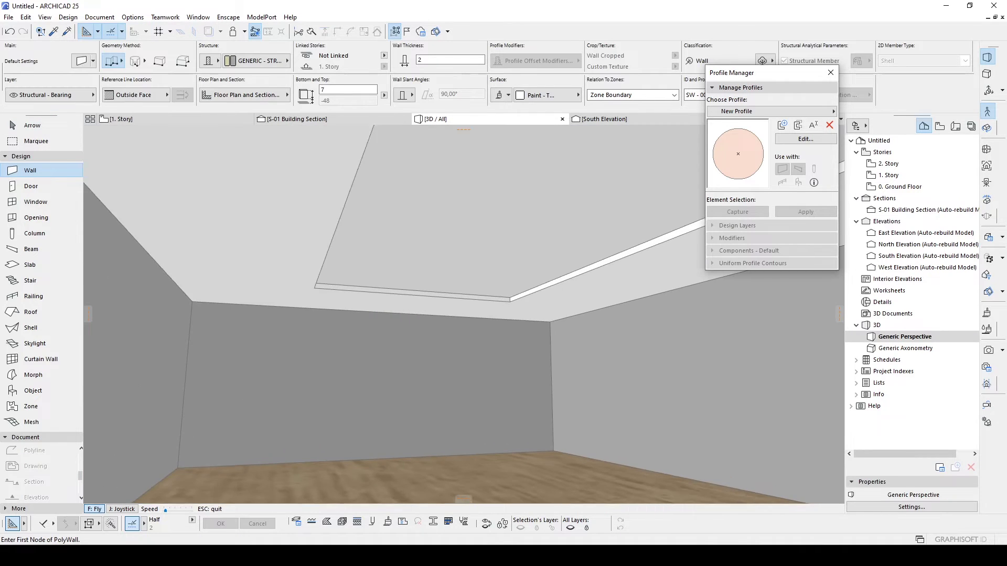
pyautogui.press('Escape')
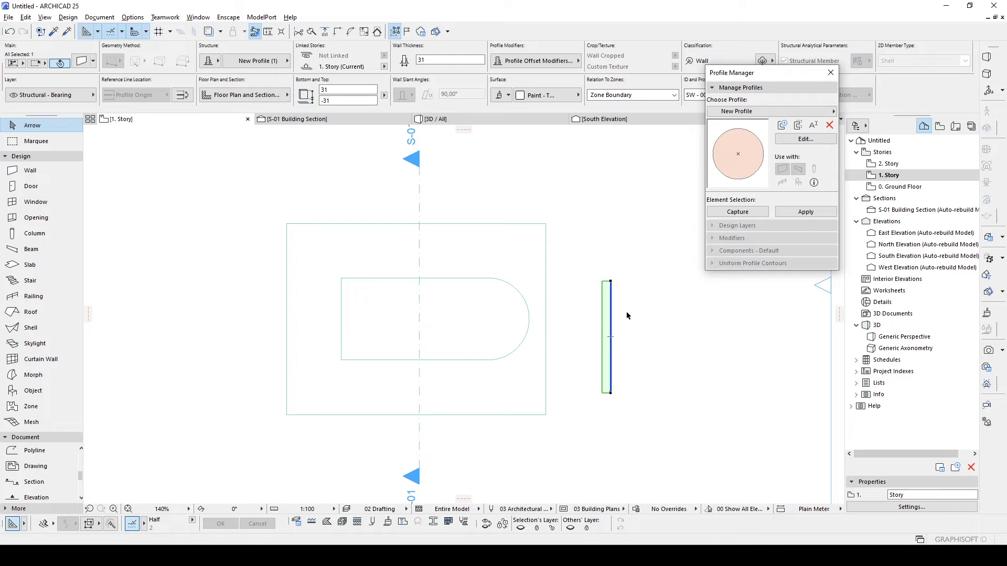
# - Show the selected New Profile (1) wall beside the building in the 3D view
pyautogui.press('F3')
pyautogui.scroll(10, 679, 331)
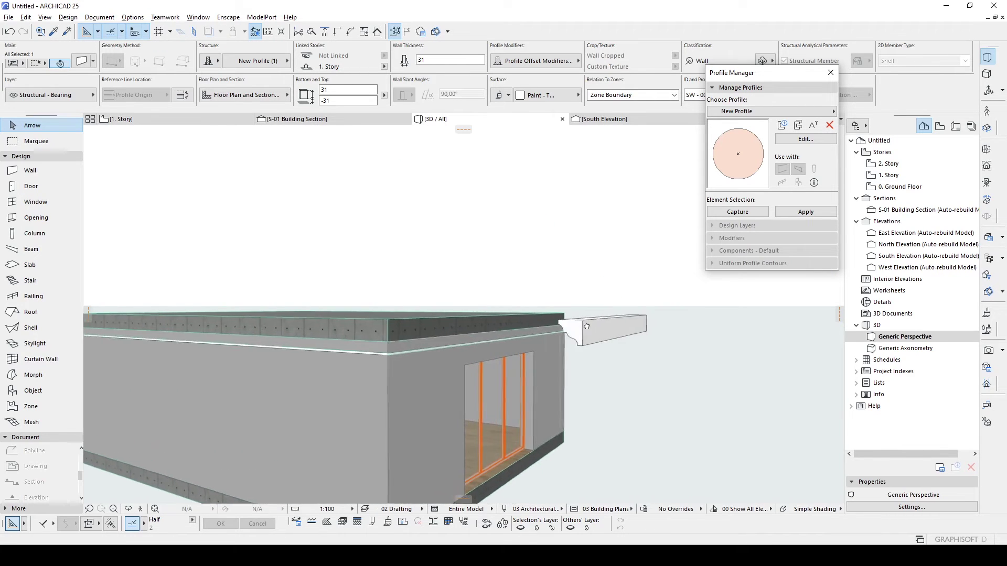
# - Reshape the cornice profile wall beside the building by moving the offset modifier edge in the middle of its profile
pyautogui.scroll(3, 645, 317)
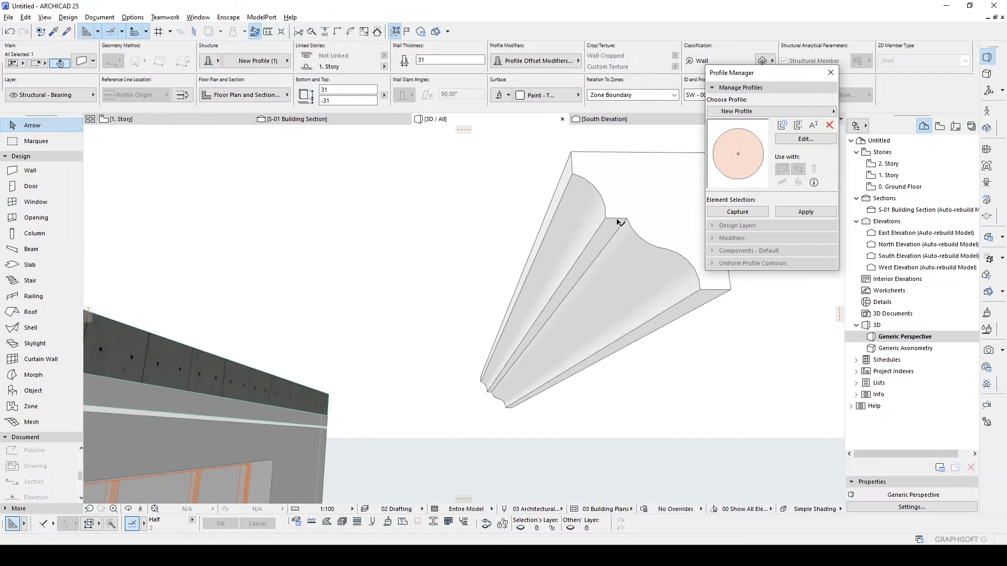
pyautogui.moveTo(620, 222); pyautogui.dragTo(540, 213, button='middle')
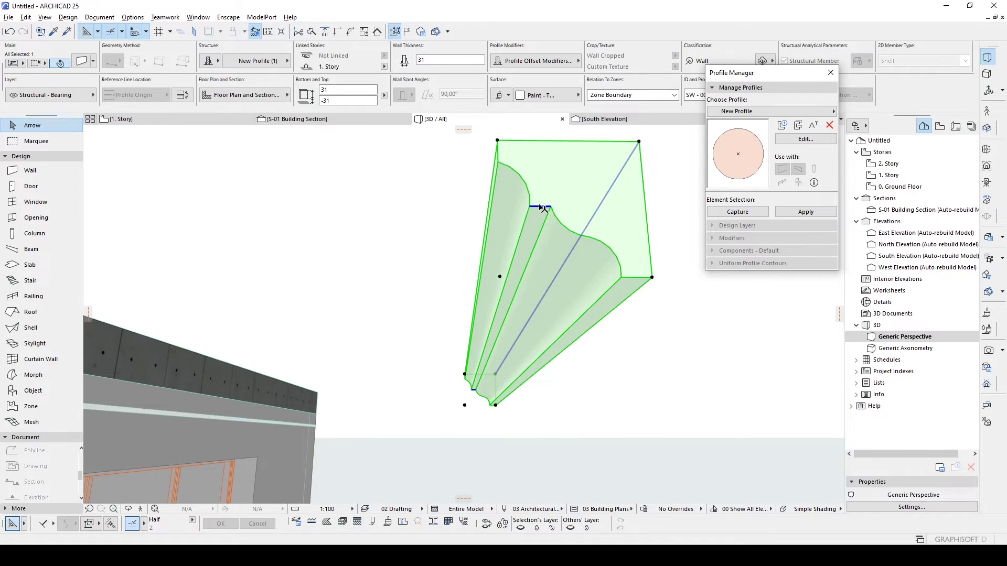
pyautogui.click(542, 208)
pyautogui.click(540, 211)
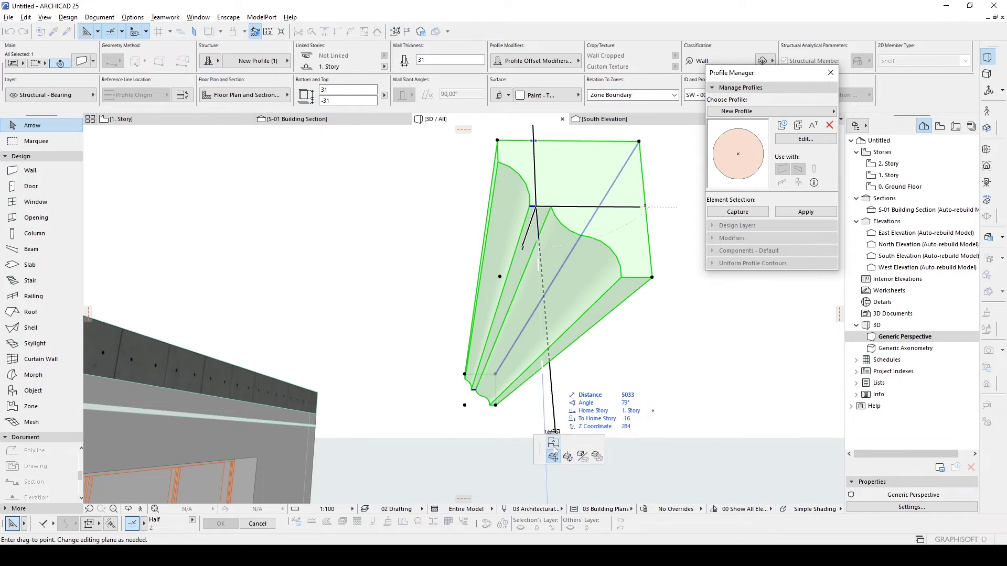
pyautogui.click(553, 450)
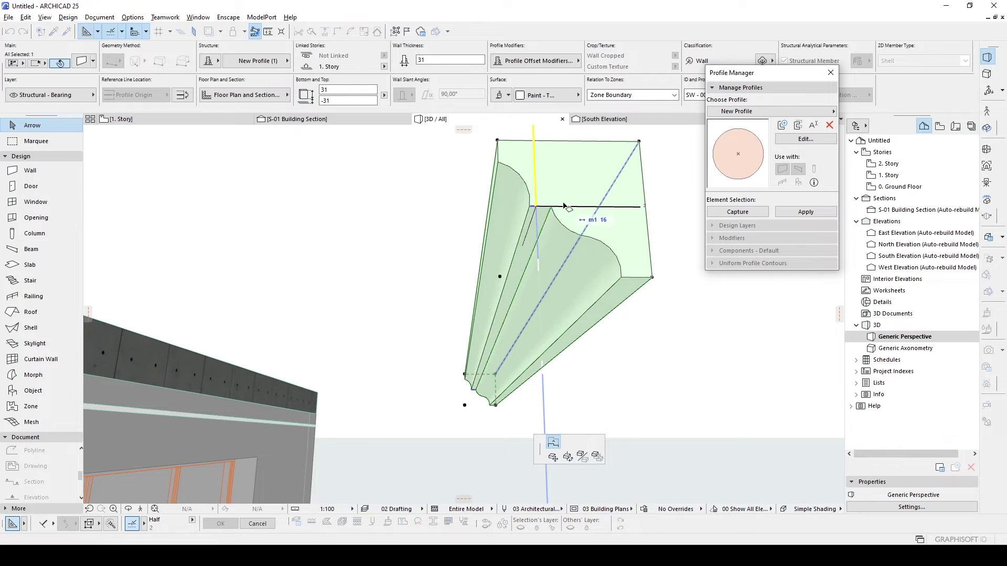
pyautogui.click(548, 190)
pyautogui.click(545, 184)
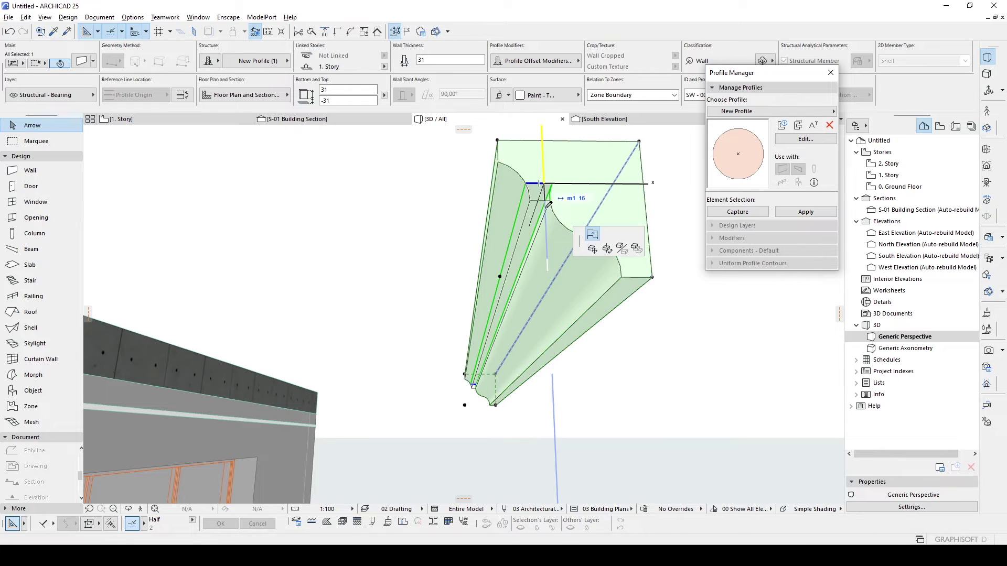
pyautogui.click(545, 251)
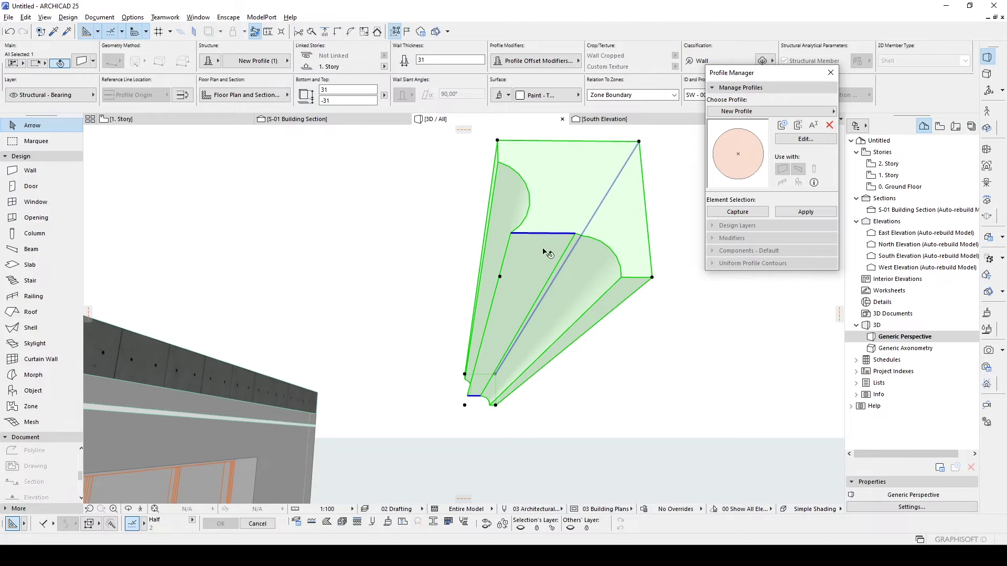
pyautogui.moveTo(538, 273)
pyautogui.keyDown('shift'); pyautogui.mouseDown(button='middle')
pyautogui.moveTo(543, 264)
pyautogui.moveTo(550, 270)
pyautogui.mouseUp(button='middle'); pyautogui.keyUp('shift')
pyautogui.click(591, 246)
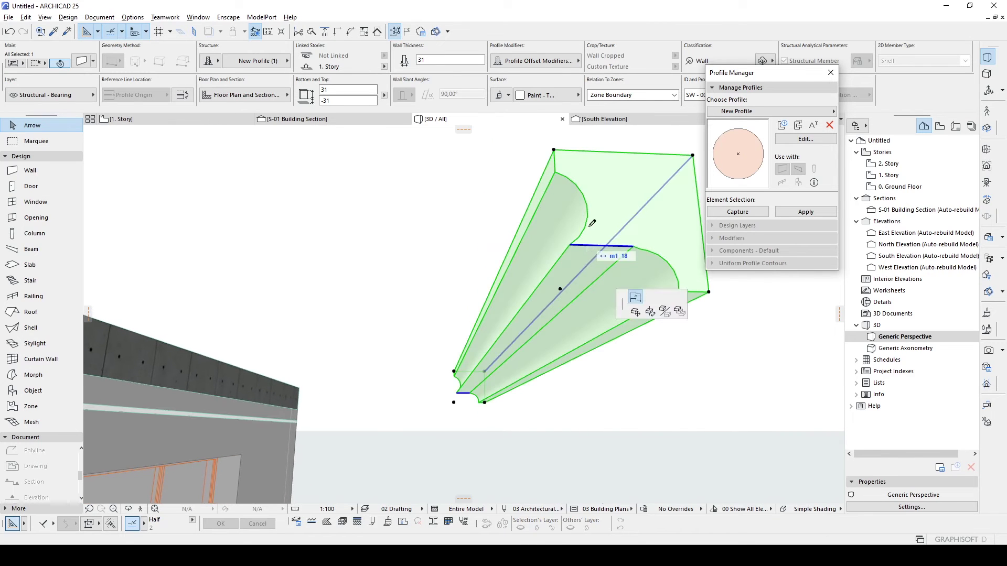
pyautogui.click(589, 224)
pyautogui.scroll(-2, 566, 263)
pyautogui.keyDown('shift'); pyautogui.moveTo(568, 264); pyautogui.dragTo(595, 259, button='middle'); pyautogui.keyUp('shift')
# - Pick up the cornice wall's settings from 1. Story and build matching walls along the inner wall faces on the Ground Floor
pyautogui.press('F2')
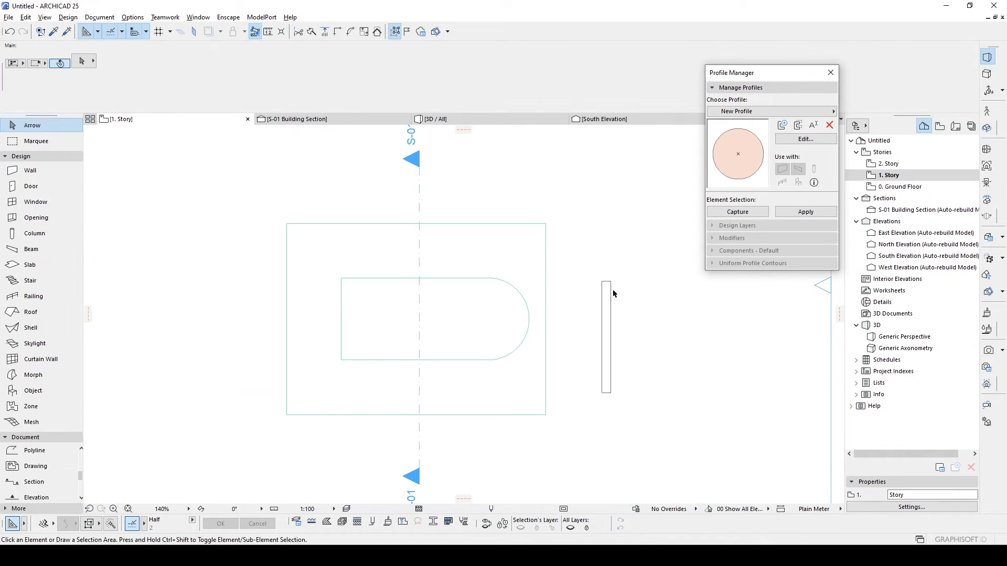
pyautogui.keyDown('alt'); pyautogui.click(609, 286); pyautogui.keyUp('alt')
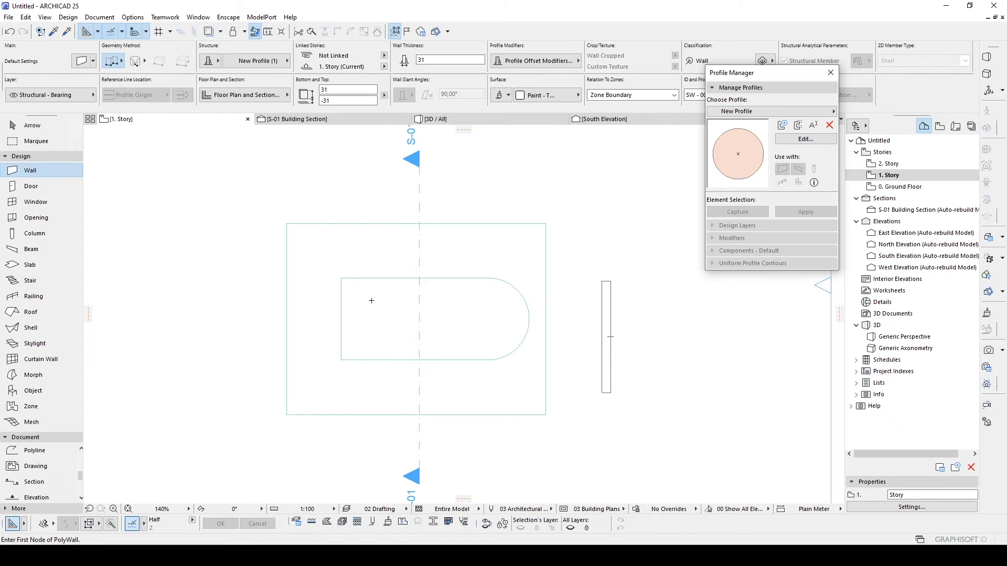
pyautogui.doubleClick(885, 186)
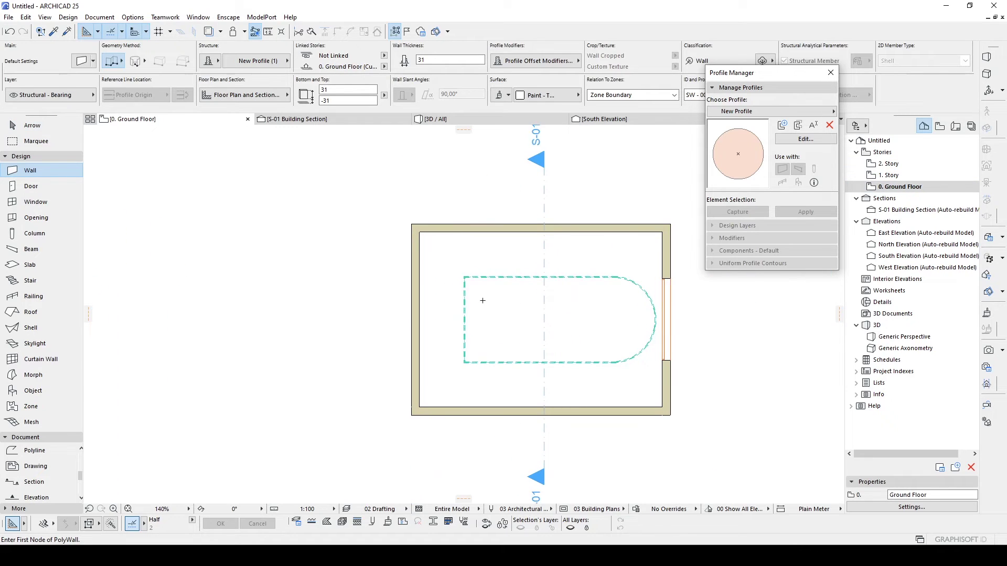
pyautogui.scroll(1, 482, 300)
pyautogui.scroll(1, 433, 250)
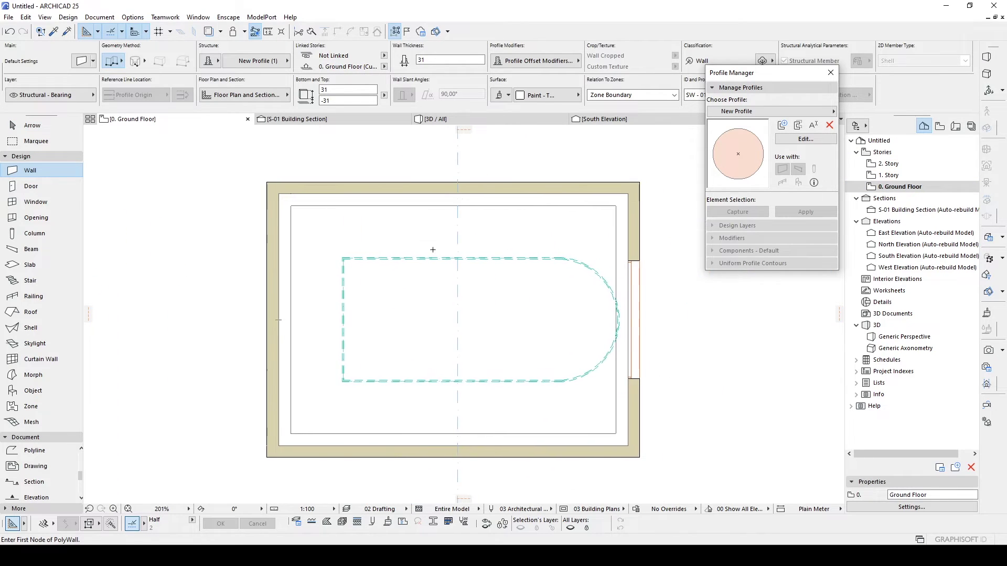
# - Select the four new cornice walls below the floor slab and set their base elevation to 250
pyautogui.keyDown('shift'); pyautogui.click(292, 219); pyautogui.keyUp('shift')
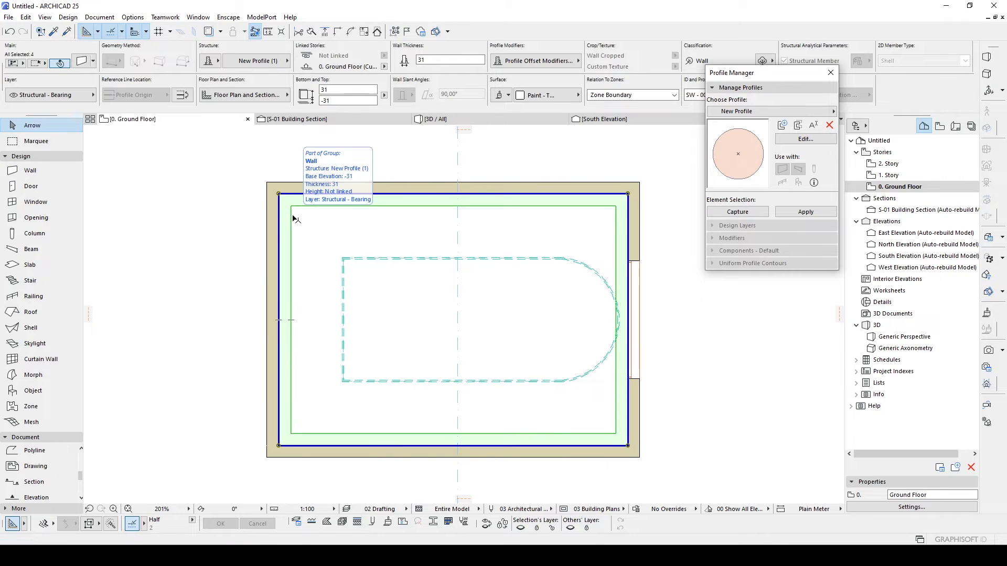
pyautogui.moveTo(490, 252); pyautogui.dragTo(502, 259, button='middle')
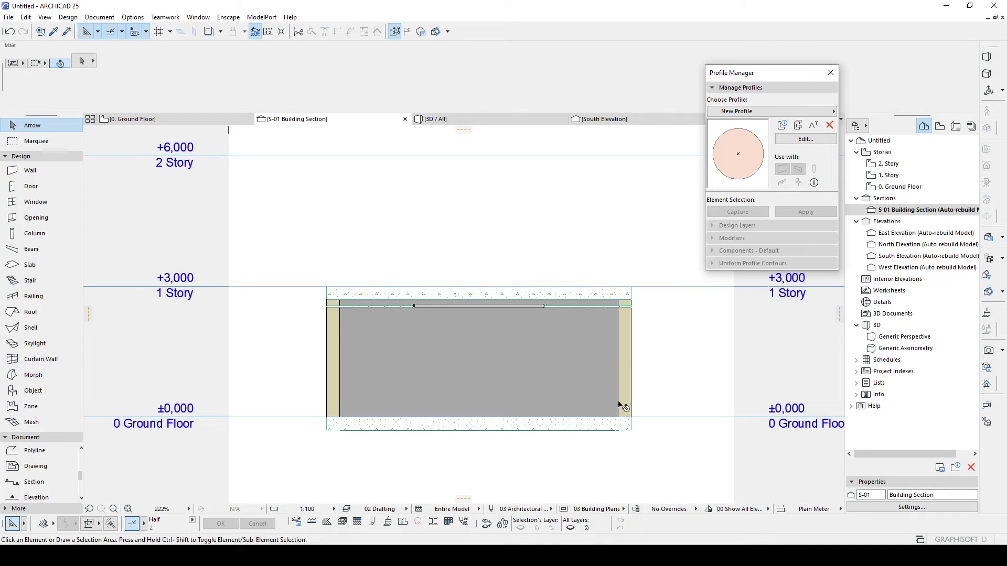
pyautogui.scroll(3, 620, 399)
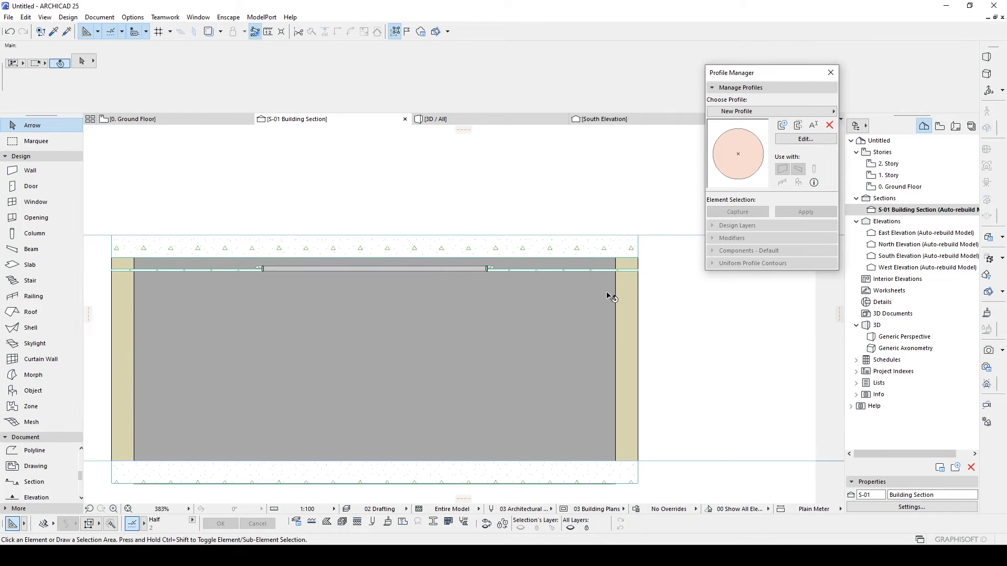
pyautogui.scroll(-6, 472, 259)
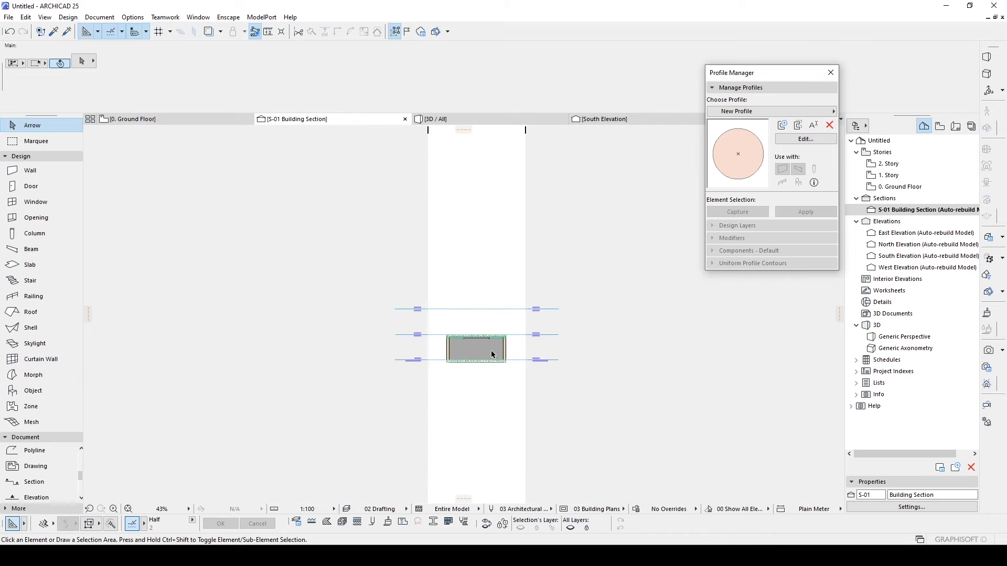
pyautogui.scroll(5, 490, 364)
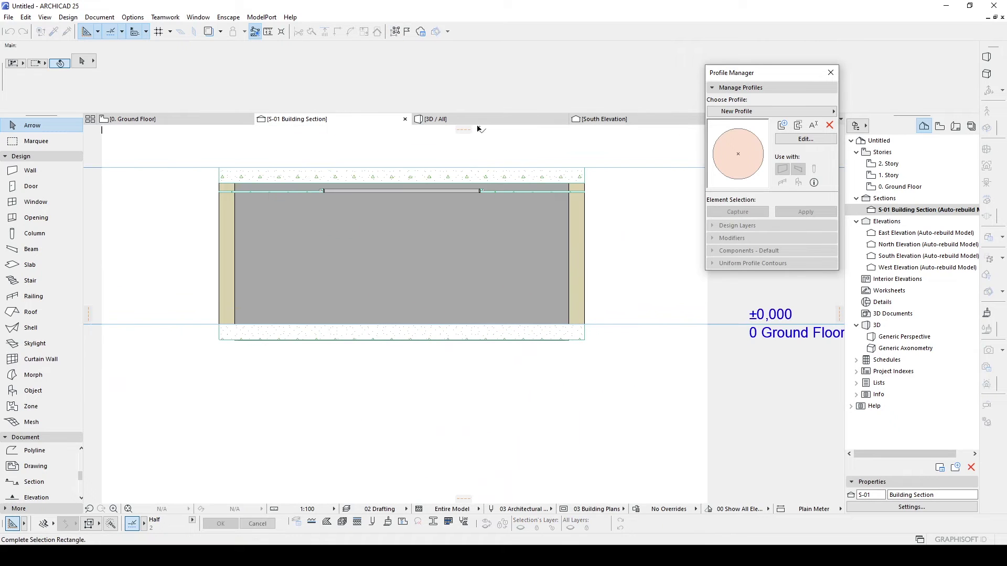
pyautogui.click(476, 121)
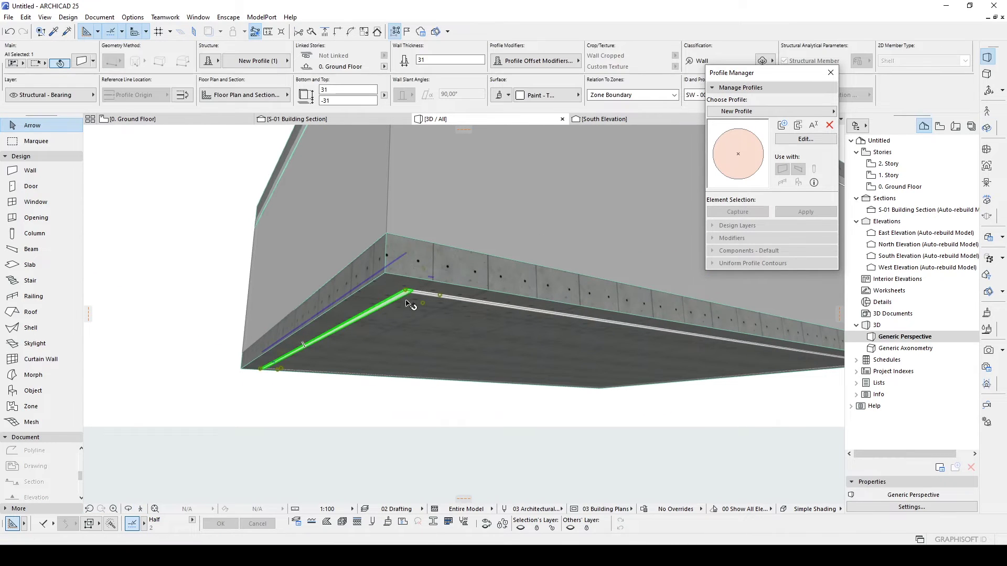
pyautogui.scroll(2, 405, 291)
pyautogui.click(388, 304)
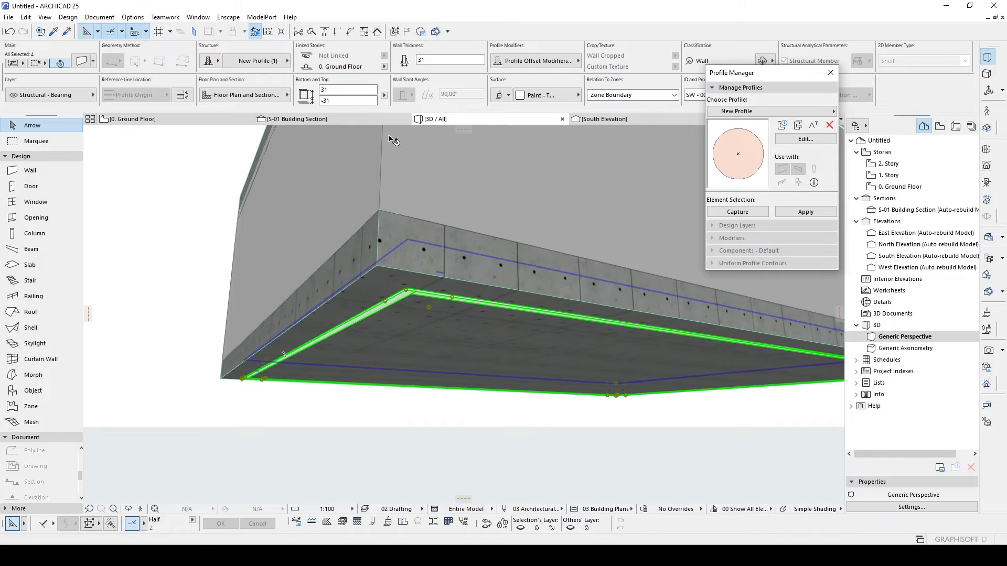
pyautogui.doubleClick(333, 101)
pyautogui.write('2')
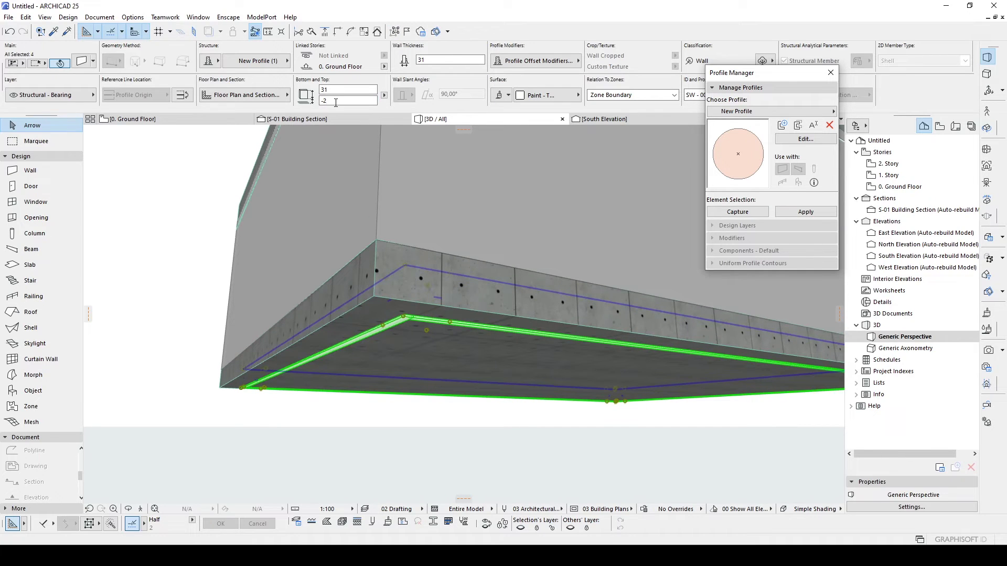
pyautogui.write('250')
pyautogui.press('Return')
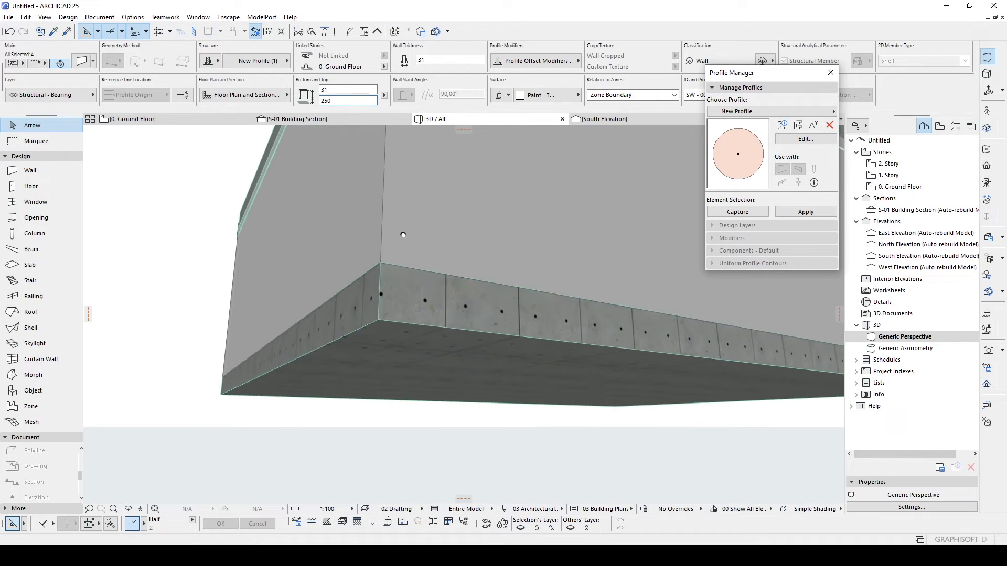
# - In the S-01 section, move the cornice walls down so their top meets the underside of the dropped ceiling slab
pyautogui.click(320, 120)
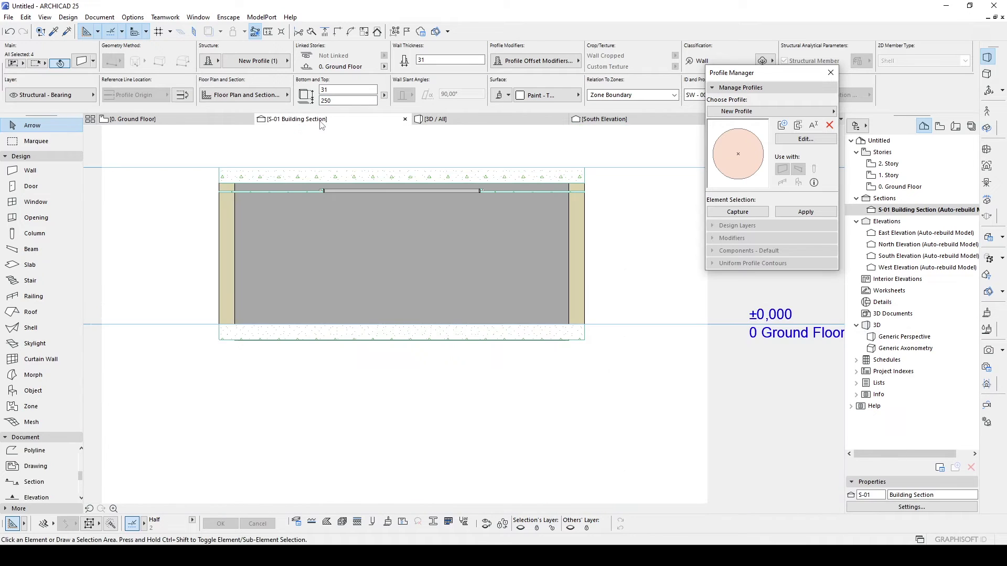
pyautogui.scroll(8, 234, 182)
pyautogui.click(233, 181)
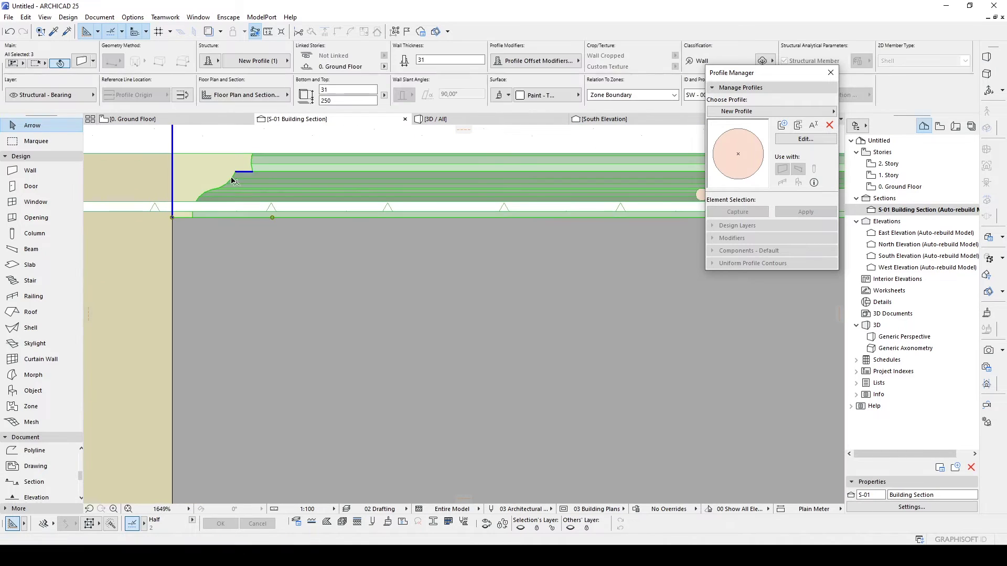
pyautogui.moveTo(234, 183); pyautogui.dragTo(266, 291, button='middle')
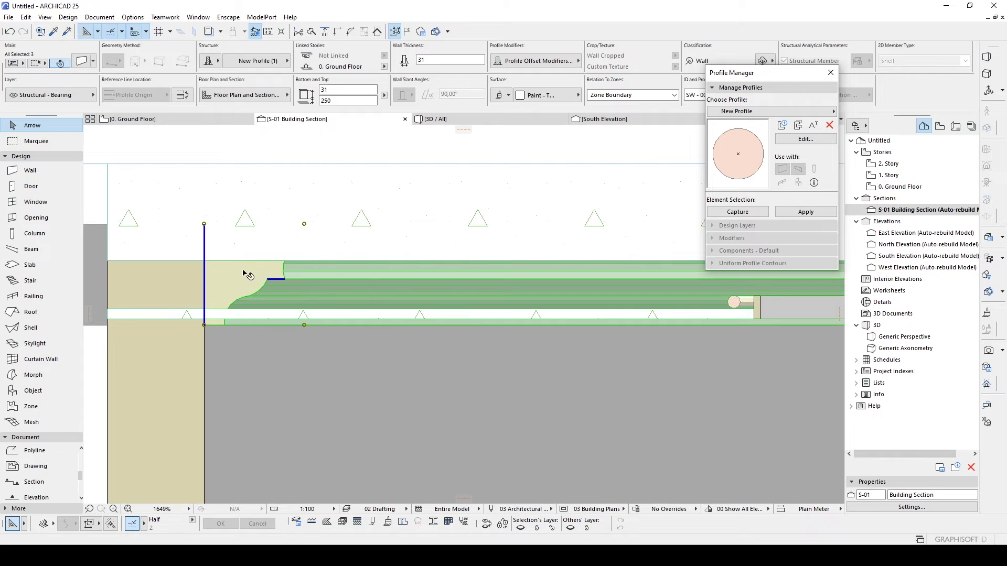
pyautogui.click(205, 225)
pyautogui.click(204, 319)
pyautogui.scroll(-5, 205, 319)
# - Check the cornice around the dropped ceiling from inside the room in the 3D view and in the S-01 section
pyautogui.press('F3')
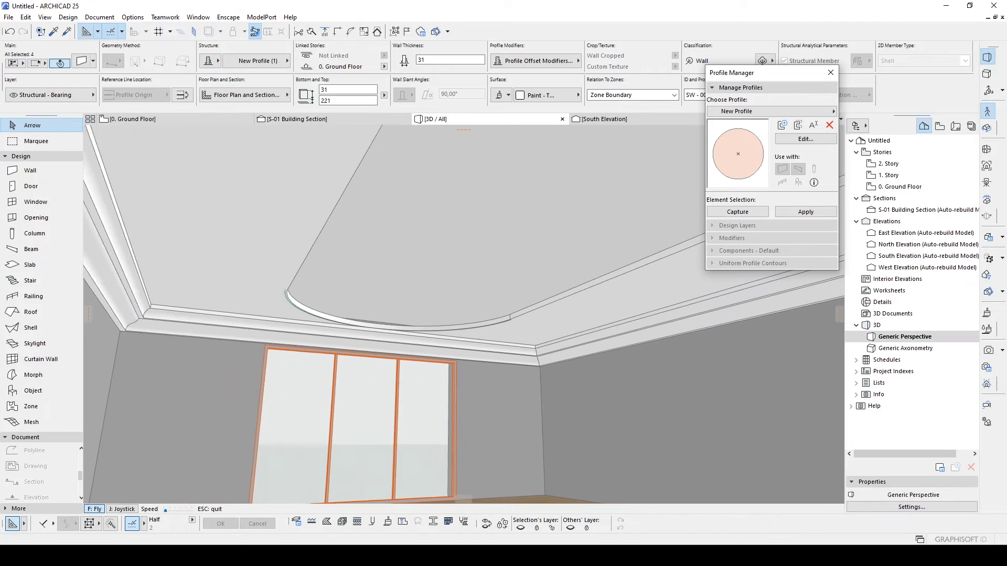
pyautogui.press('Escape')
pyautogui.click(282, 119)
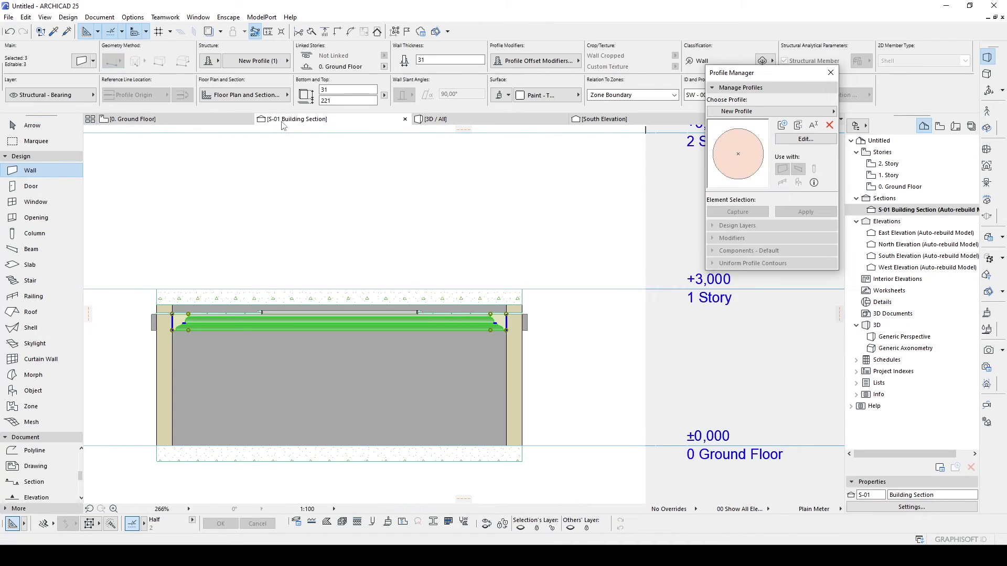
pyautogui.click(458, 119)
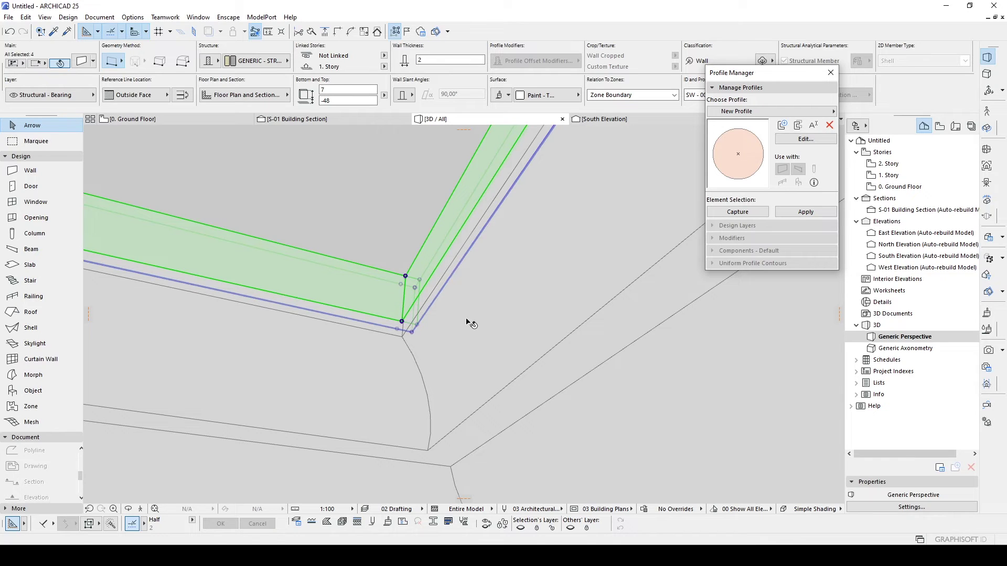
# - Undo the last change to the edging walls, offset them by 2 toward the cornice's upper corner, and view the ceiling corner
pyautogui.moveTo(389, 311); pyautogui.dragTo(434, 316, button='middle')
pyautogui.hotkey('ctrl', 'z')
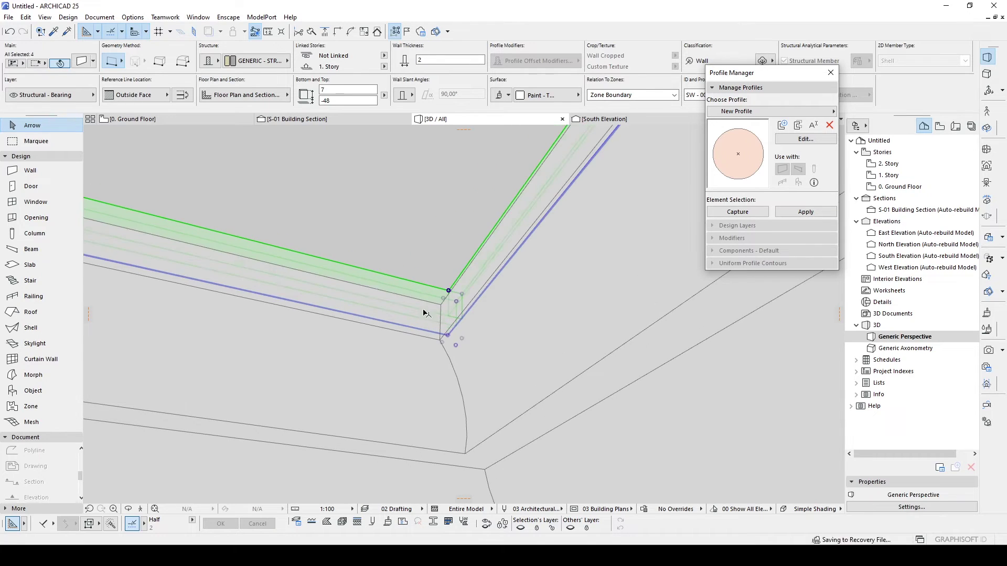
pyautogui.click(448, 334)
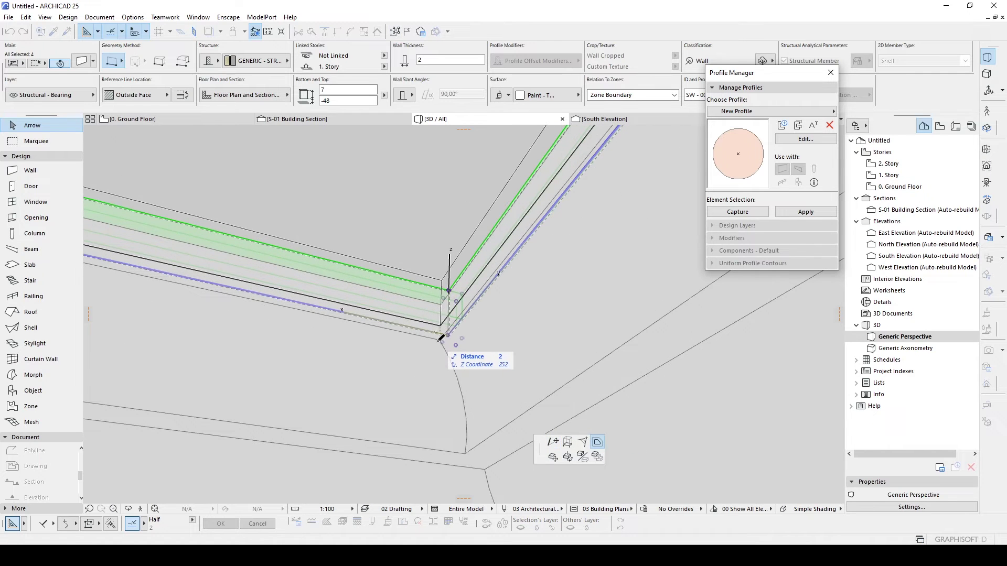
pyautogui.click(440, 340)
pyautogui.moveTo(386, 346); pyautogui.dragTo(422, 383, button='middle')
pyautogui.hotkey('shift', 'f')
pyautogui.press('Up')
pyautogui.press('Down')
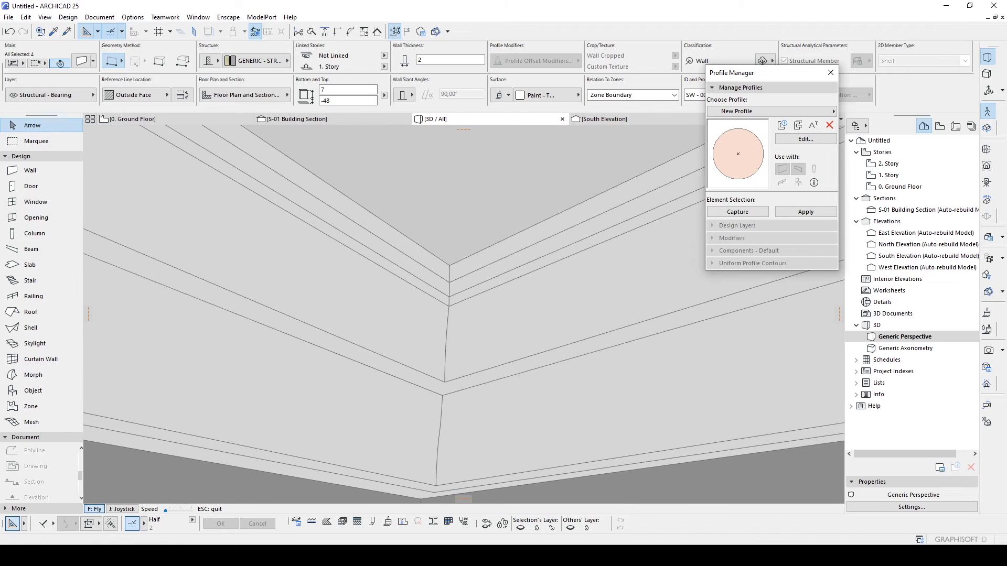
pyautogui.press('Escape')
# - Toggle Suspend Groups and select the four edging walls at the ceiling corner
pyautogui.click(563, 346)
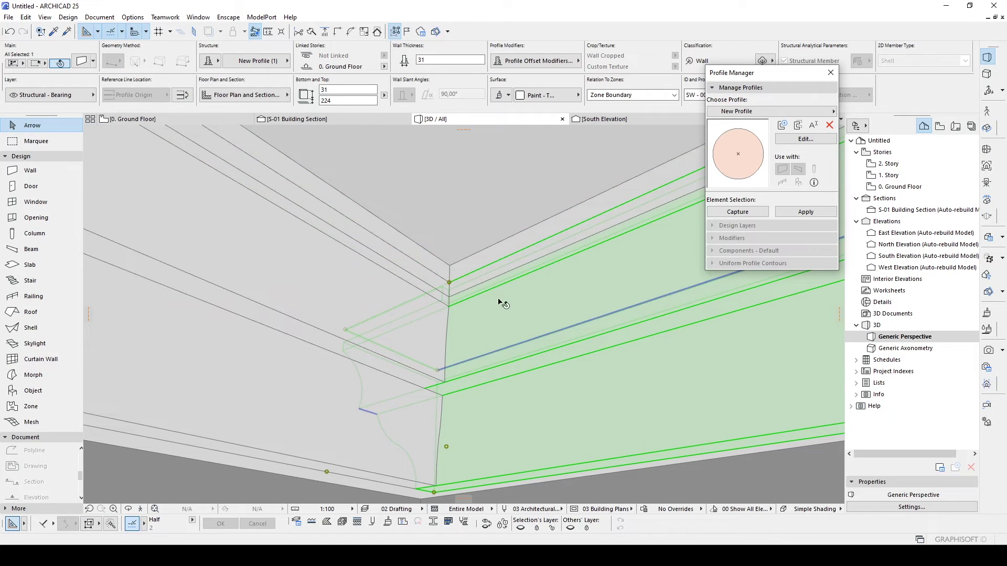
pyautogui.click(543, 96)
pyautogui.click(523, 251)
pyautogui.hotkey('alt', 'g')
pyautogui.click(498, 257)
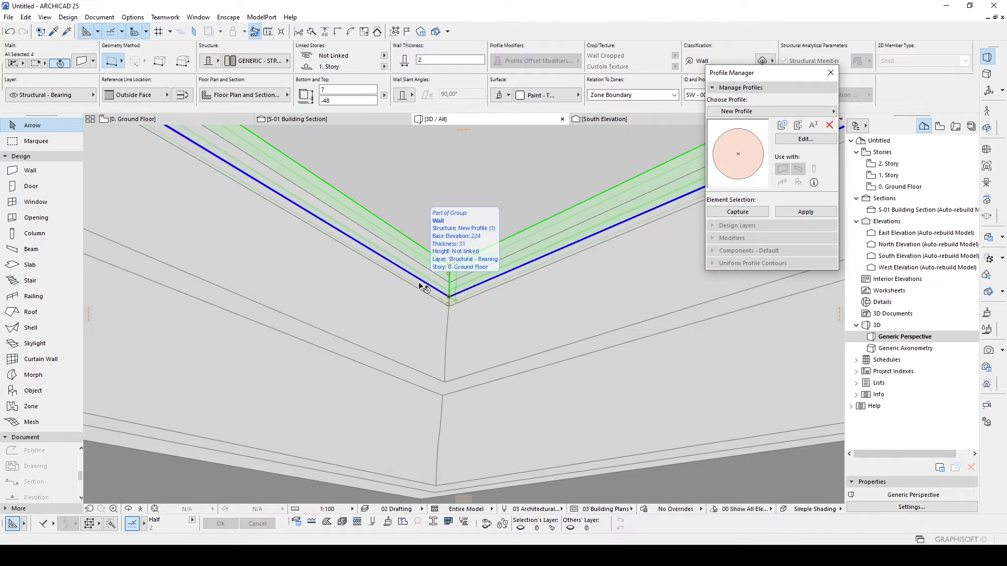
# - Select the dropped ceiling slab and move it down to the cornice's bottom edge, at a -76 offset from its home story
pyautogui.hotkey('shift', 'F3')
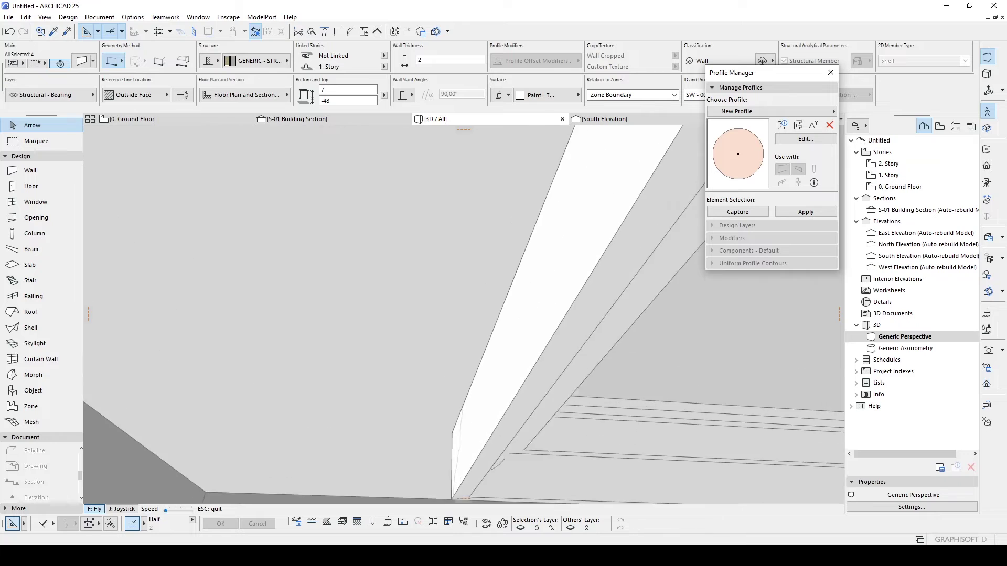
pyautogui.press('Escape')
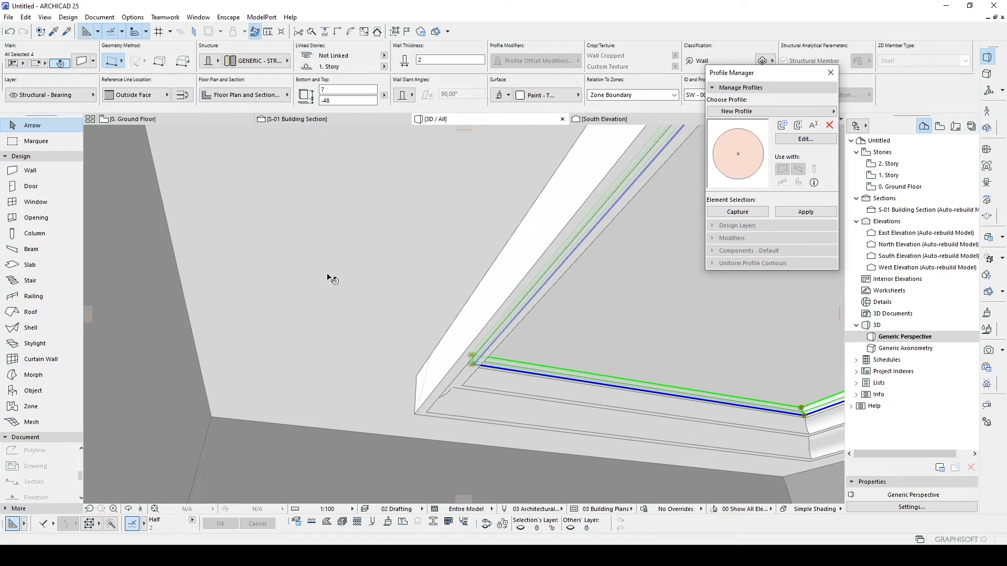
pyautogui.click(332, 281)
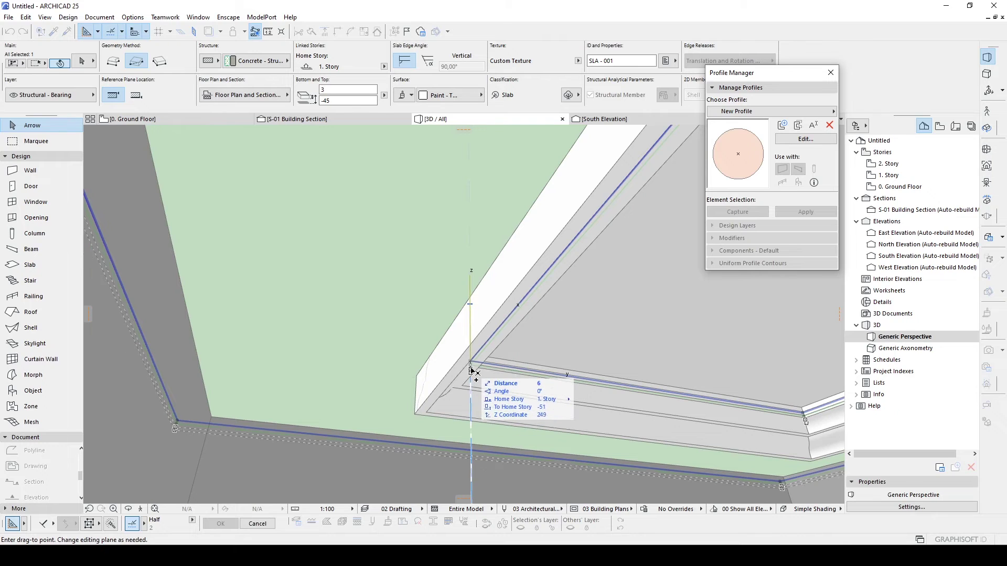
pyautogui.click(416, 415)
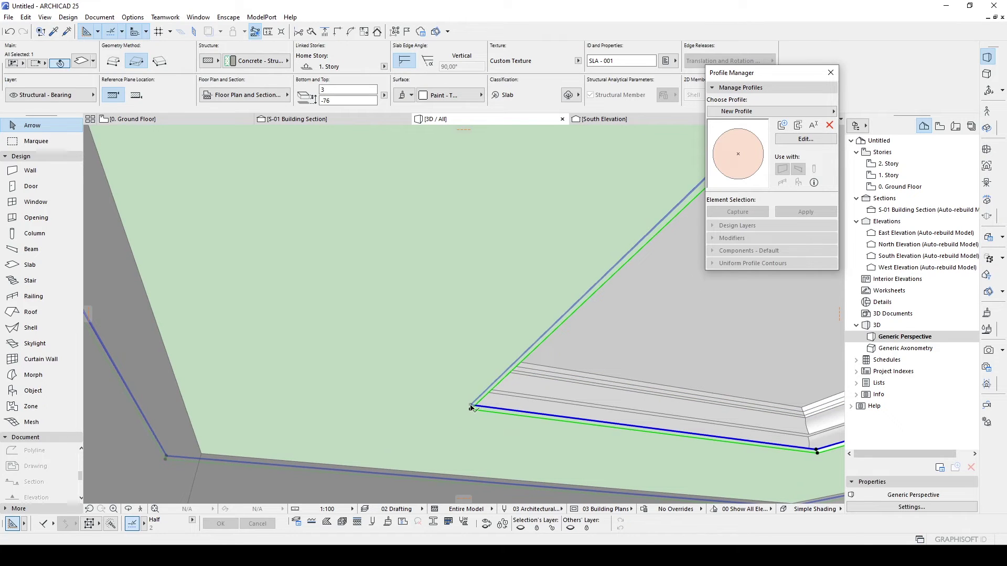
# - Raise the dropped ceiling slab to a -73 offset and offset its opening outward by about 14 from the curved corner
pyautogui.click(472, 407)
pyautogui.click(582, 442)
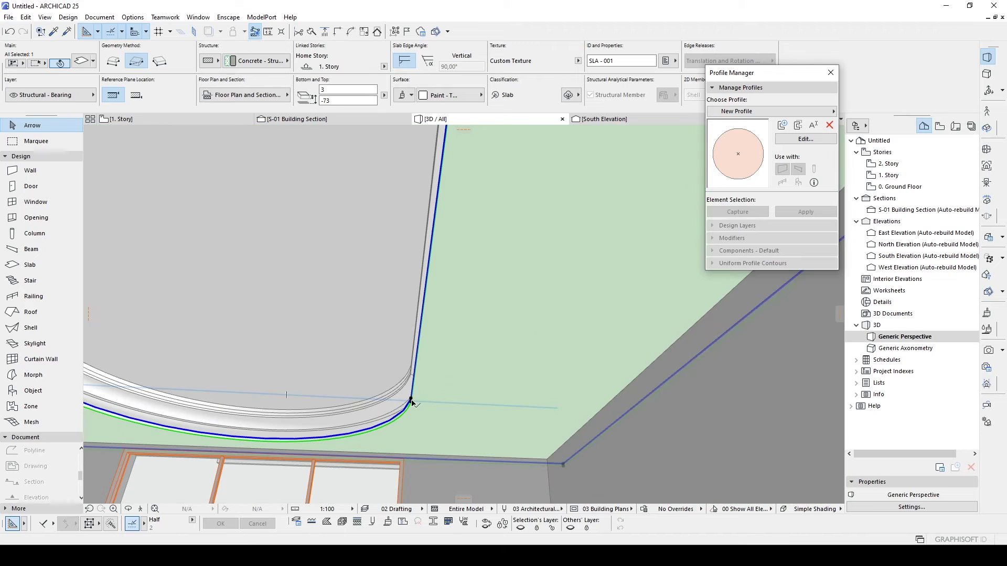
pyautogui.click(411, 401)
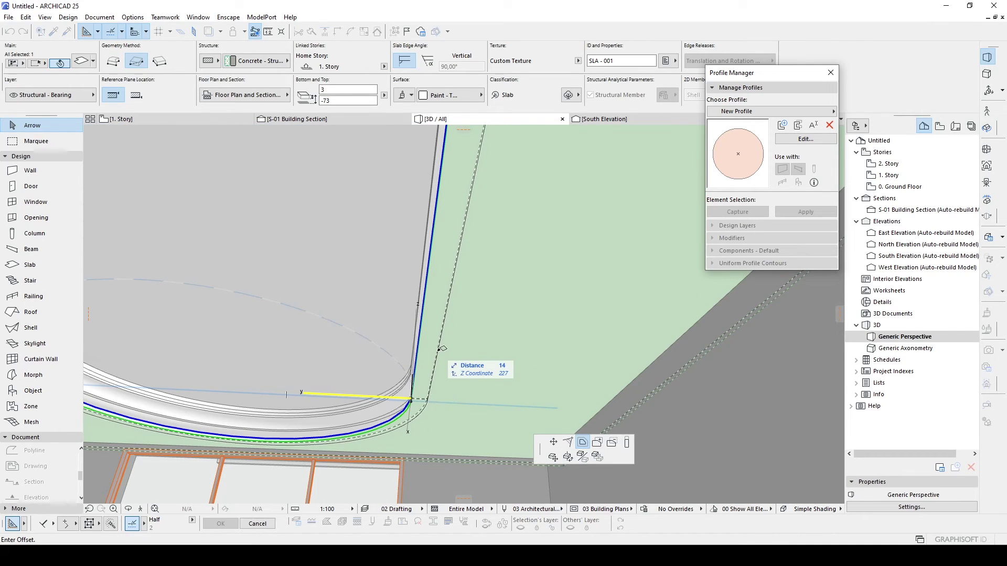
pyautogui.click(441, 350)
# - Offset the slab opening further outward in small increments, and bring it back inward by about 8 to meet the cornice's outer edge
pyautogui.keyDown('shift'); pyautogui.moveTo(437, 393); pyautogui.dragTo(441, 340, button='middle'); pyautogui.keyUp('shift')
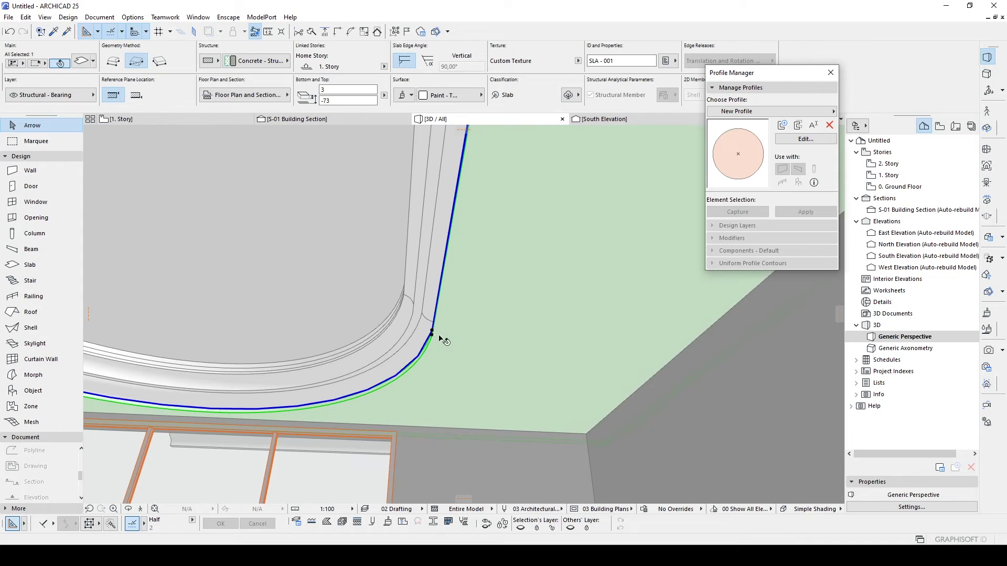
pyautogui.click(433, 338)
pyautogui.click(447, 342)
pyautogui.click(445, 339)
pyautogui.click(455, 341)
pyautogui.click(456, 338)
pyautogui.click(468, 344)
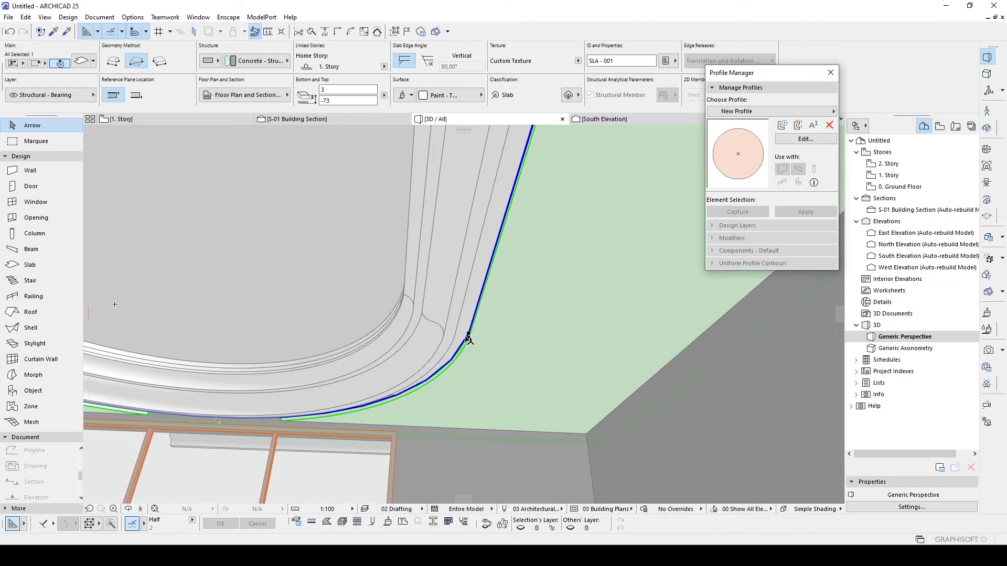
pyautogui.scroll(3, 461, 347)
pyautogui.click(429, 394)
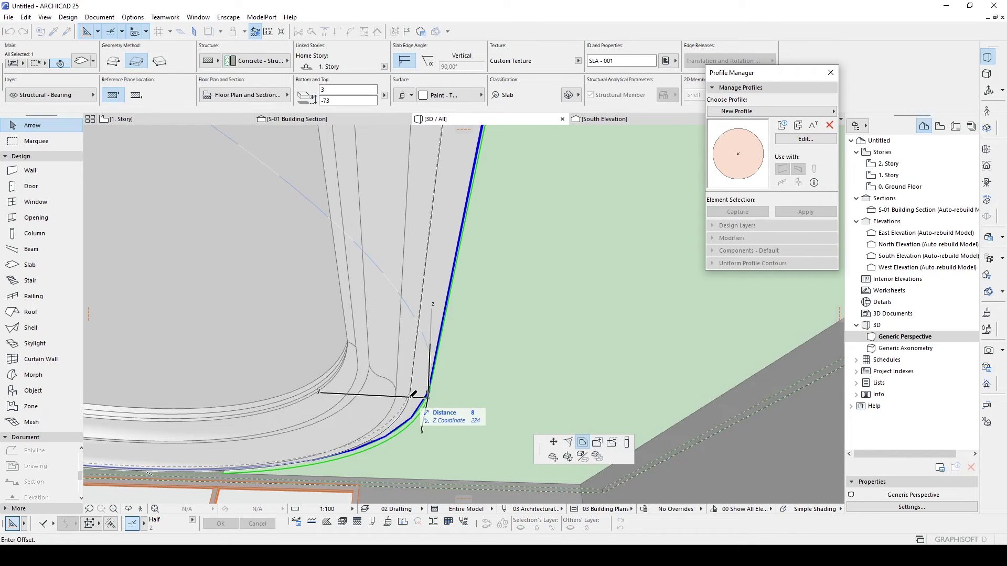
# - Walk through the room in the 3D view and check the ceiling slab against the cornice on all sides
pyautogui.moveTo(410, 398); pyautogui.dragTo(456, 301, button='middle')
pyautogui.press('Up')
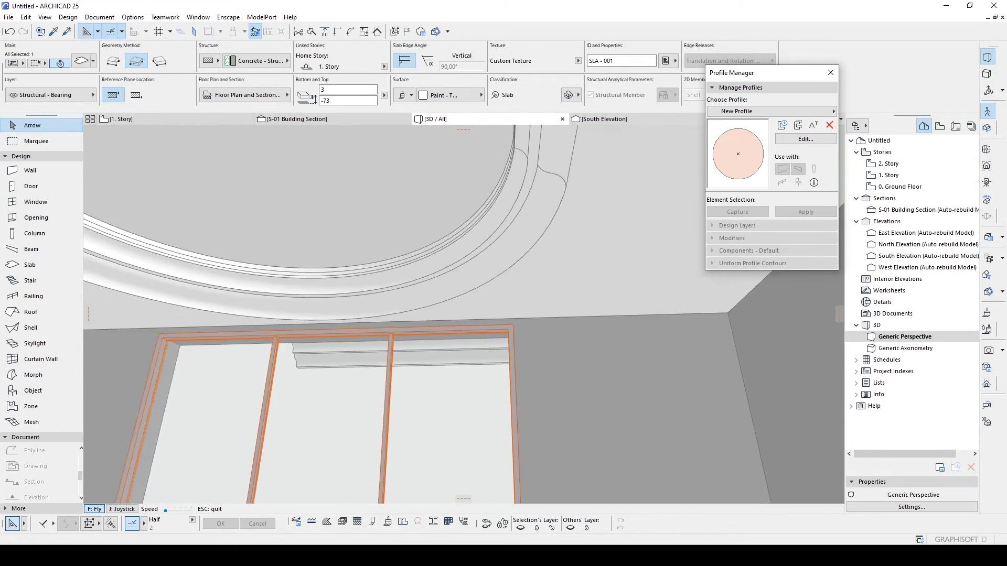
pyautogui.press('Up')
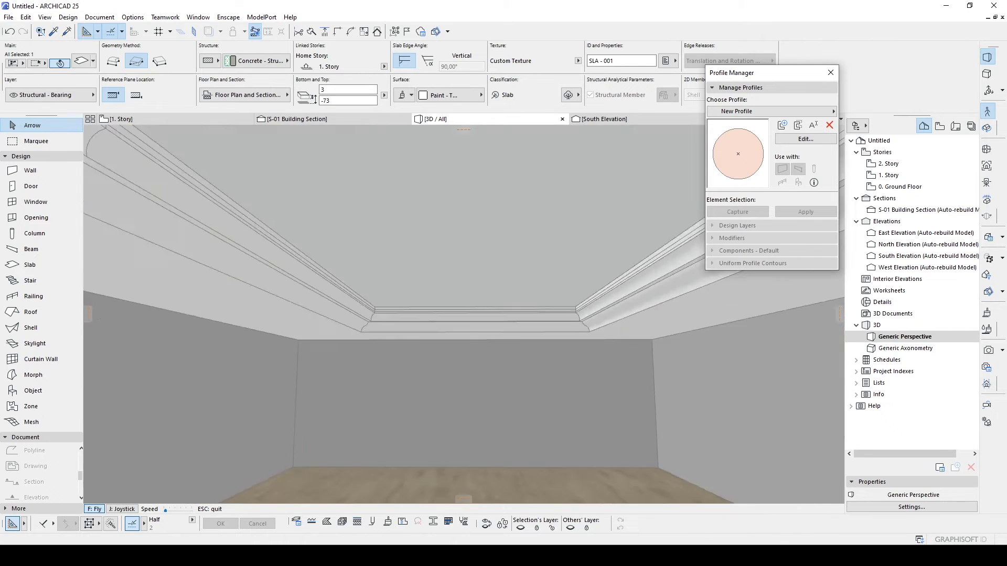
pyautogui.press('Escape')
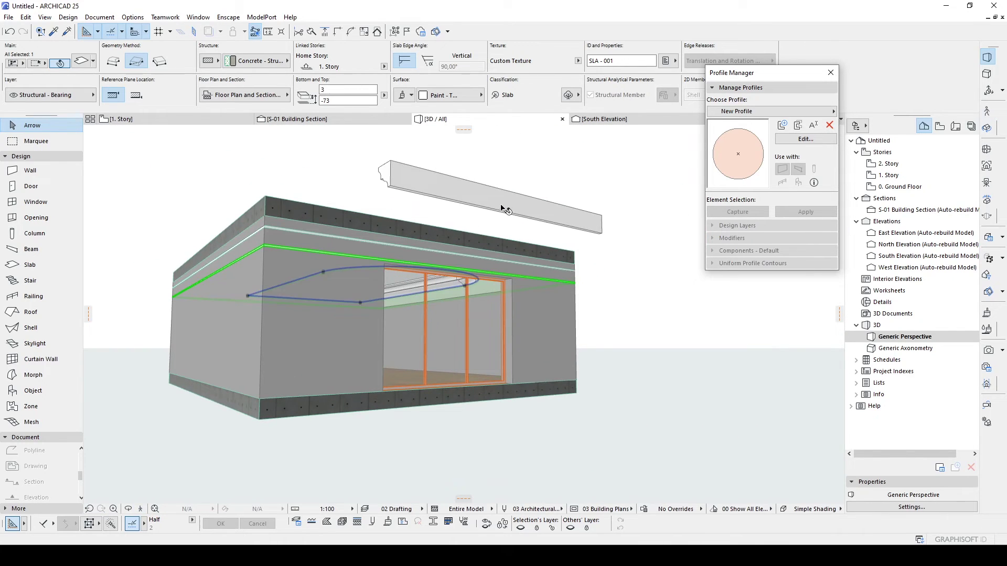
# - Delete the loose cornice profile piece floating above the building
pyautogui.click(502, 207)
pyautogui.press('Delete')
pyautogui.press('e')
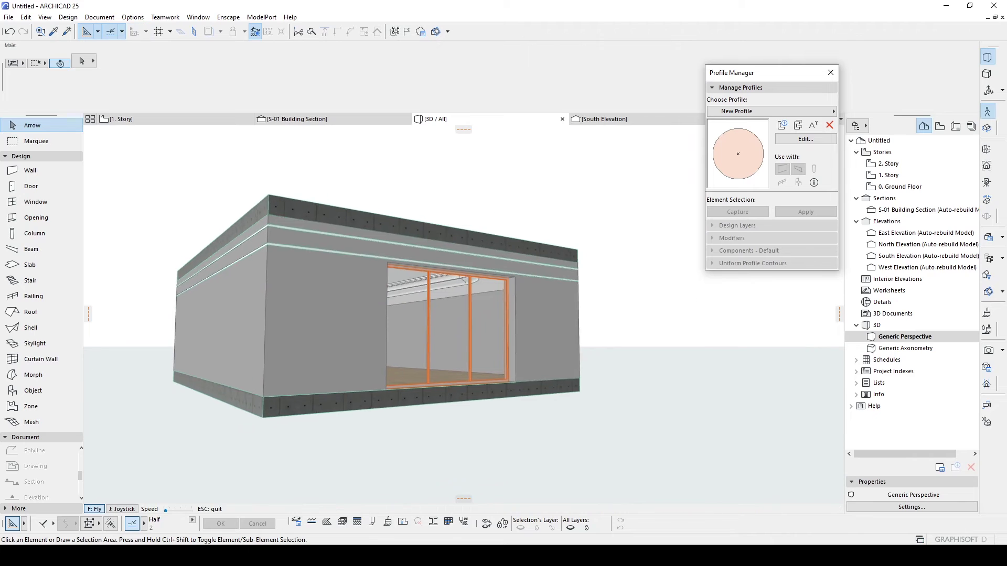
# - Switch to Twinmotion and move the camera inside the room to face the cornice ceiling
pyautogui.press('w')
pyautogui.press('w')
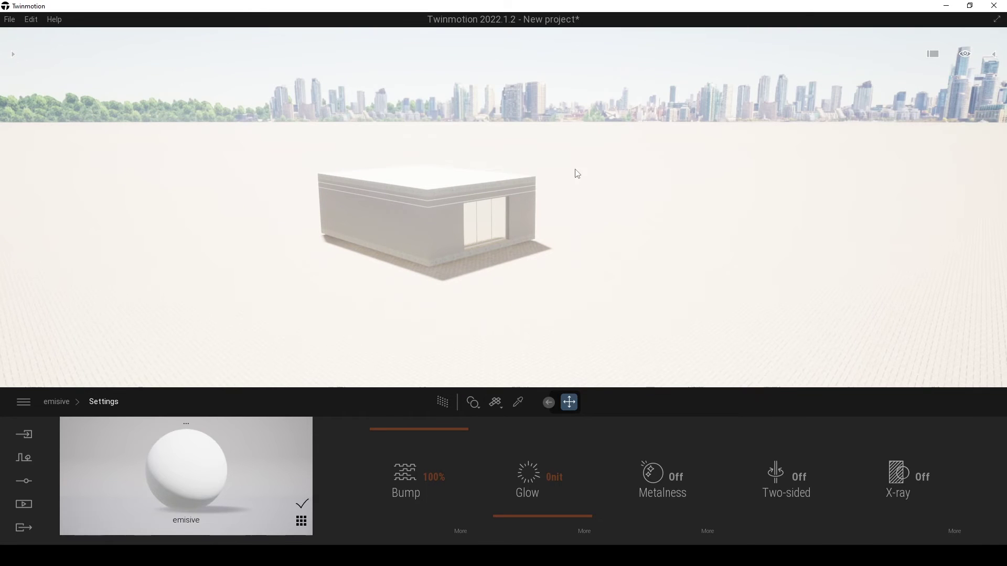
pyautogui.press('w')
pyautogui.moveTo(644, 237); pyautogui.dragTo(645, 261, button='right')
pyautogui.press('s')
pyautogui.press('w')
pyautogui.press('s')
pyautogui.press('w')
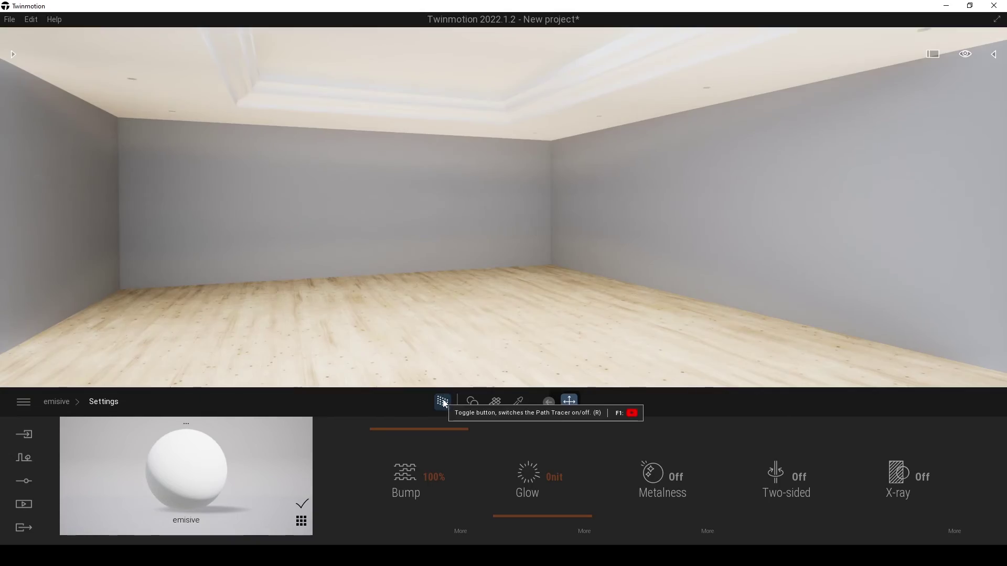
pyautogui.moveTo(450, 321); pyautogui.dragTo(548, 298, button='right')
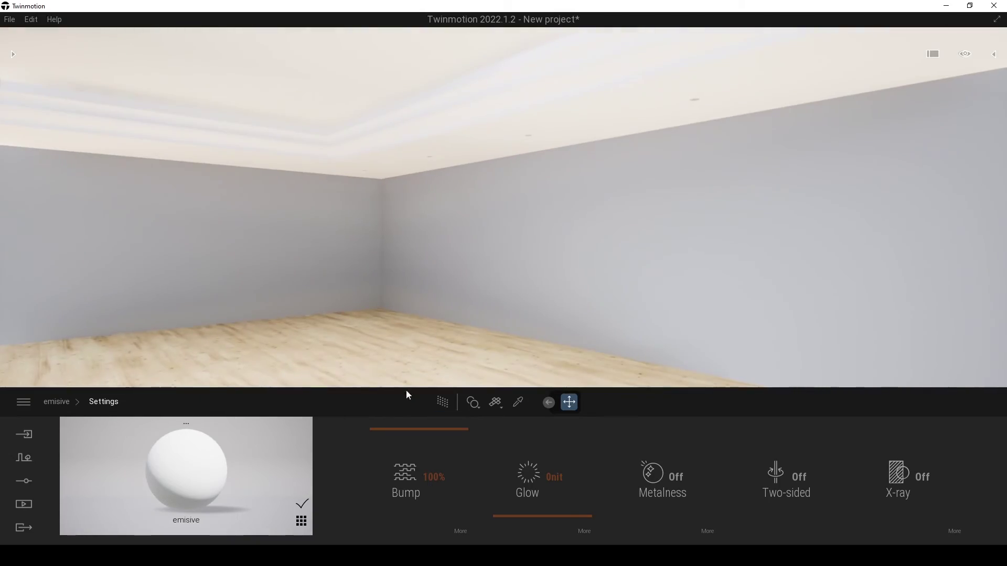
# - Turn on the Path Tracer and examine the unlit room, cornice and recessed ceiling lamps
pyautogui.click(442, 402)
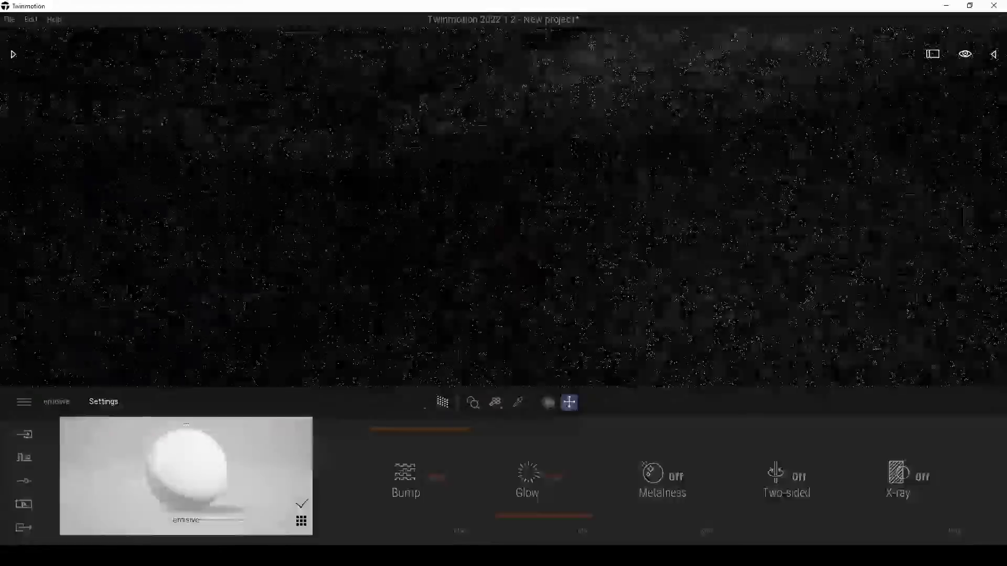
pyautogui.moveTo(504, 220); pyautogui.dragTo(320, 218, button='right')
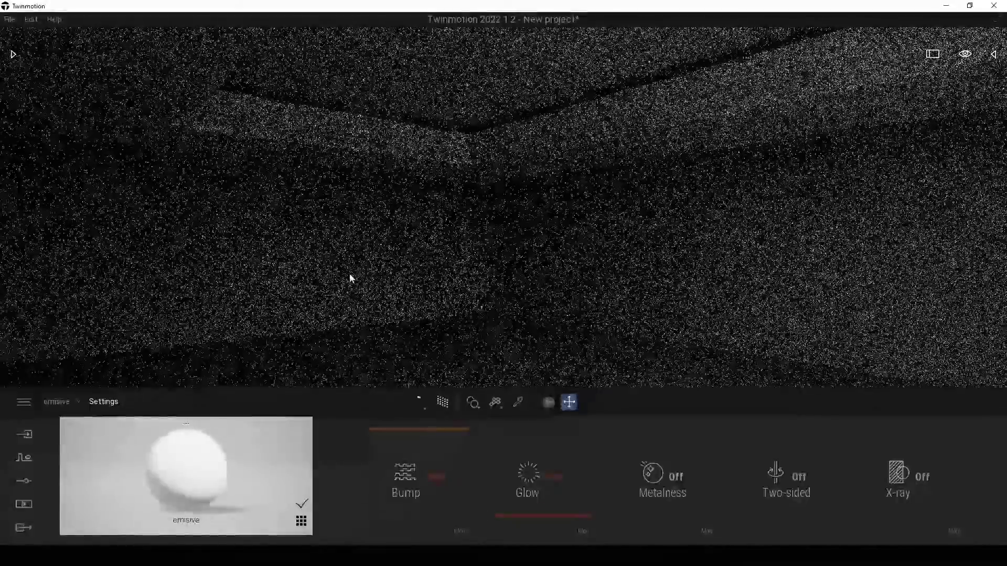
pyautogui.moveTo(350, 272); pyautogui.dragTo(315, 252, button='right')
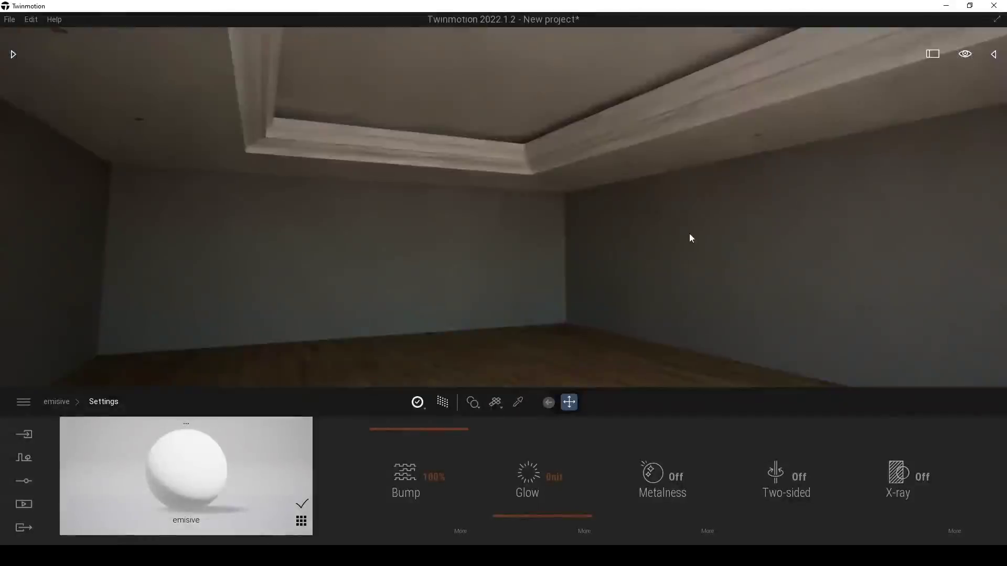
pyautogui.moveTo(689, 233)
pyautogui.mouseDown(button='right')
pyautogui.moveTo(619, 209)
pyautogui.moveTo(671, 236)
pyautogui.moveTo(639, 236)
pyautogui.moveTo(699, 241)
pyautogui.mouseUp(button='right')
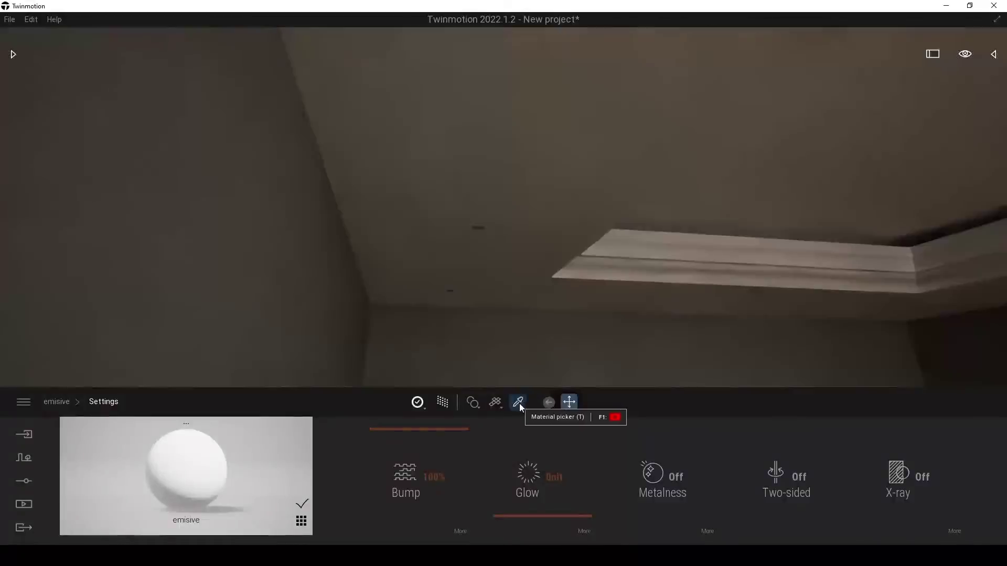
# - Turn off the Path Tracer and pick the illumination material inside a recessed ceiling lamp
pyautogui.click(517, 402)
pyautogui.moveTo(466, 263); pyautogui.dragTo(472, 250, button='right')
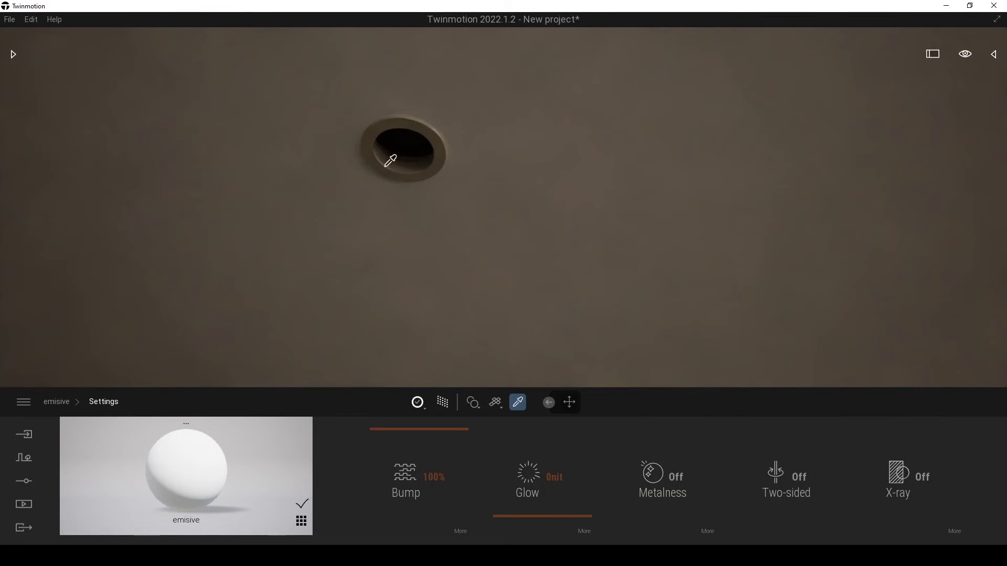
pyautogui.click(446, 406)
pyautogui.click(392, 147)
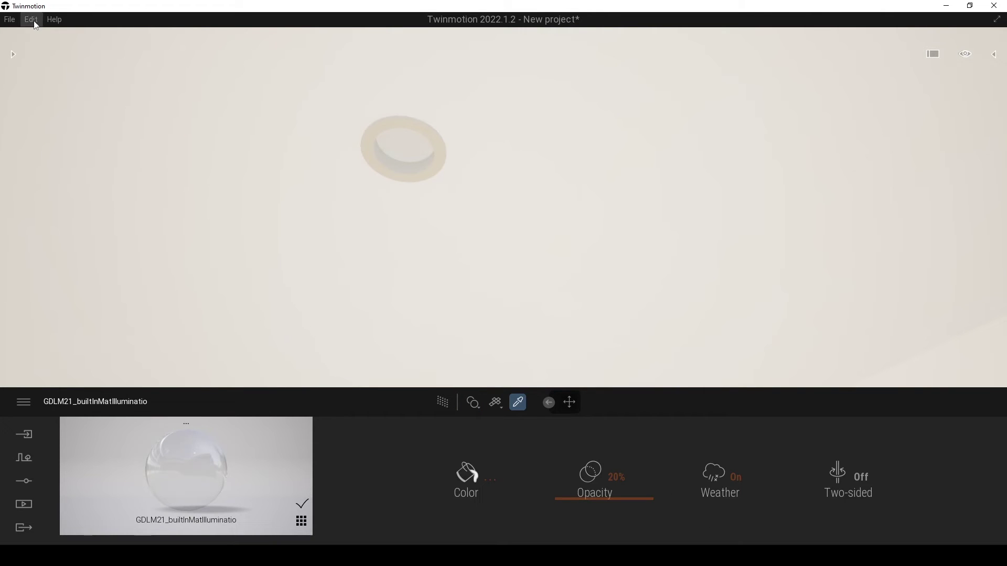
# - Apply the Neon 01 material from the library's Neons category to the recessed ceiling lamp
pyautogui.click(13, 54)
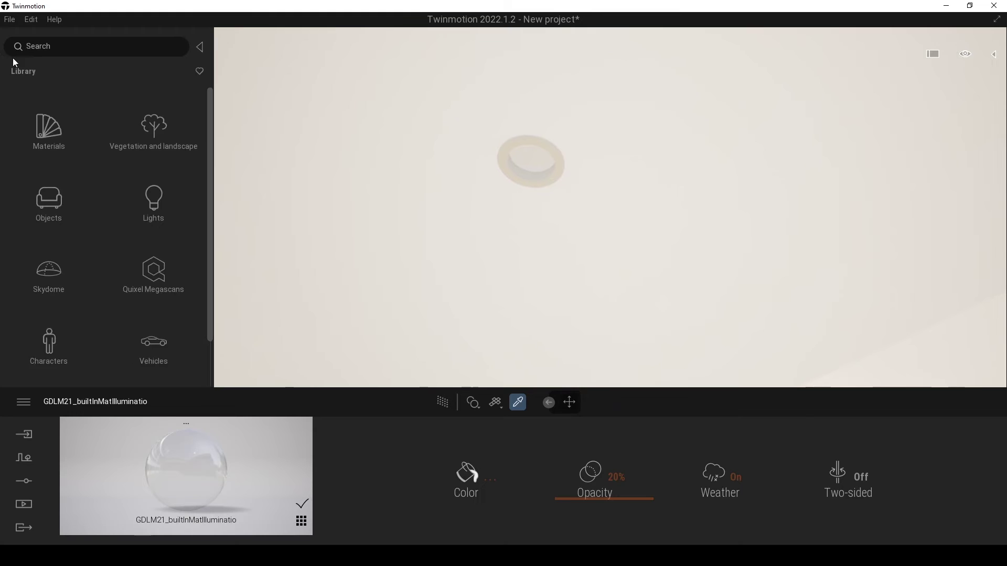
pyautogui.click(47, 135)
pyautogui.scroll(-10, 76, 175)
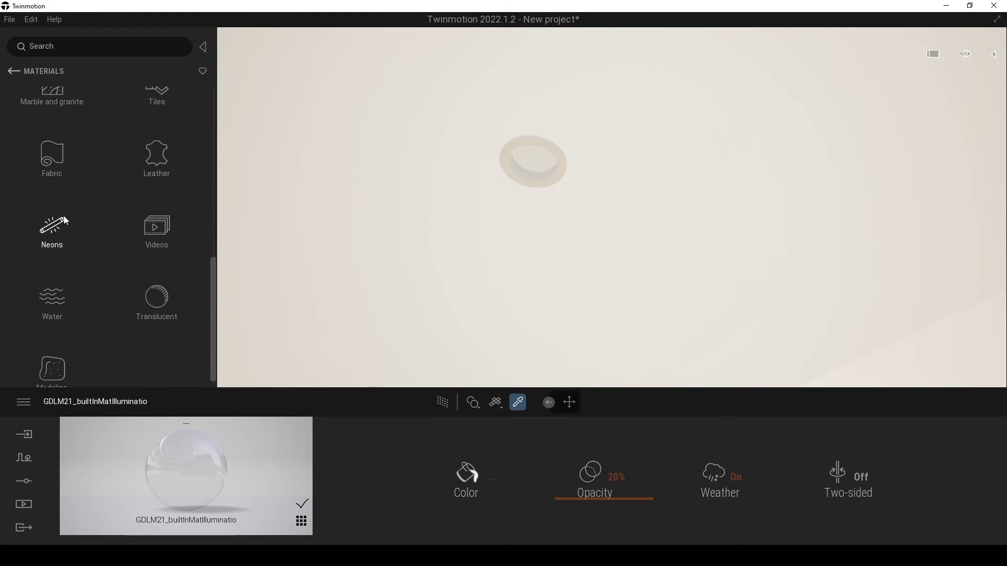
pyautogui.click(60, 226)
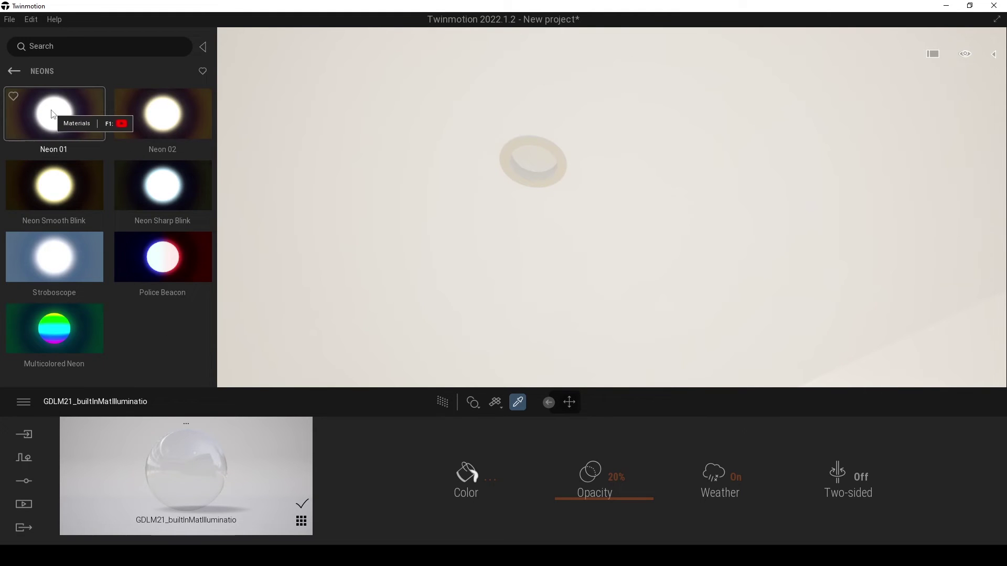
pyautogui.moveTo(53, 114); pyautogui.dragTo(530, 167)
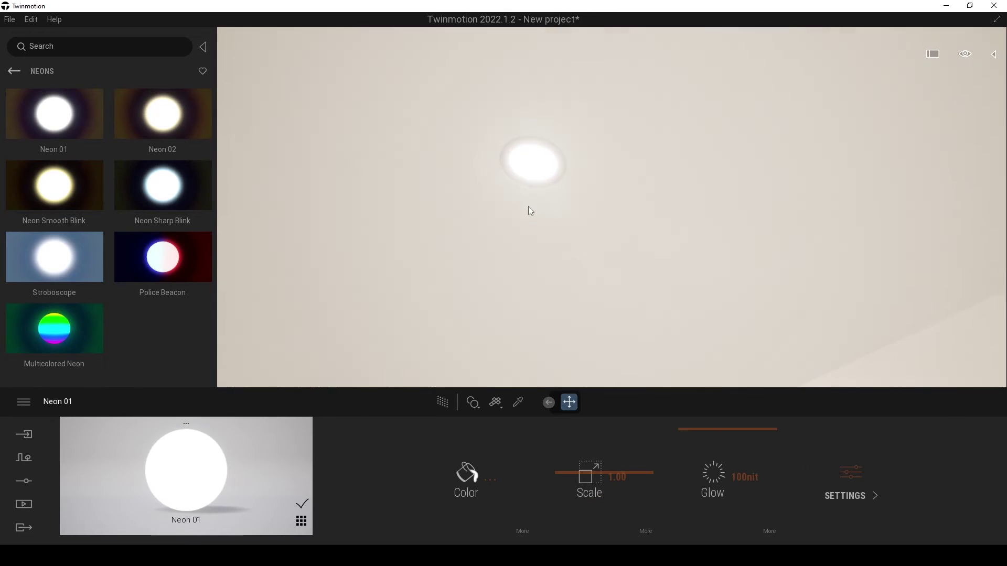
# - Move the camera up behind the cornice and apply the Neon 01 material to the hidden lamp beam
pyautogui.scroll(-5, 612, 207)
pyautogui.scroll(5, 612, 207)
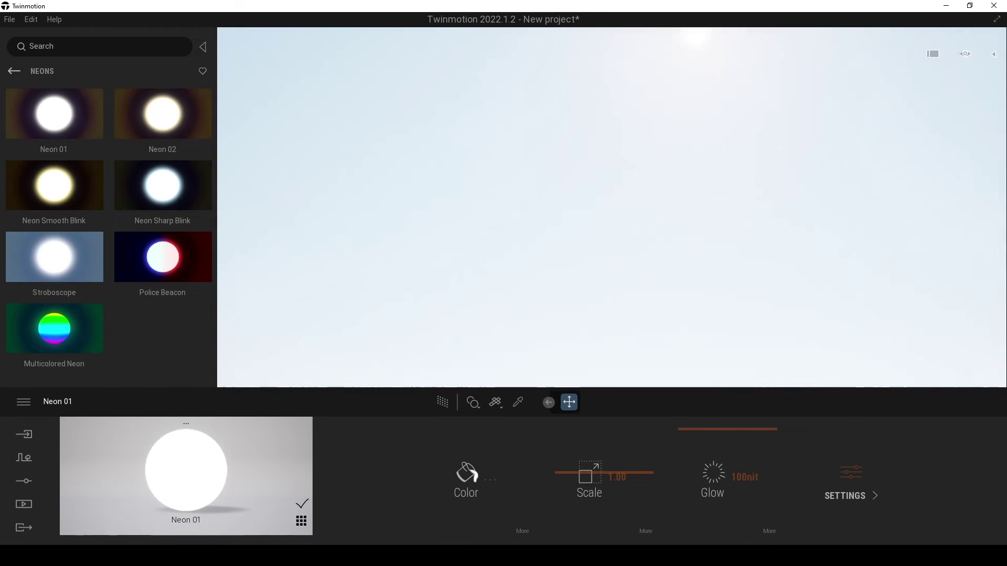
pyautogui.scroll(-2, 611, 207)
pyautogui.scroll(-4, 508, 173)
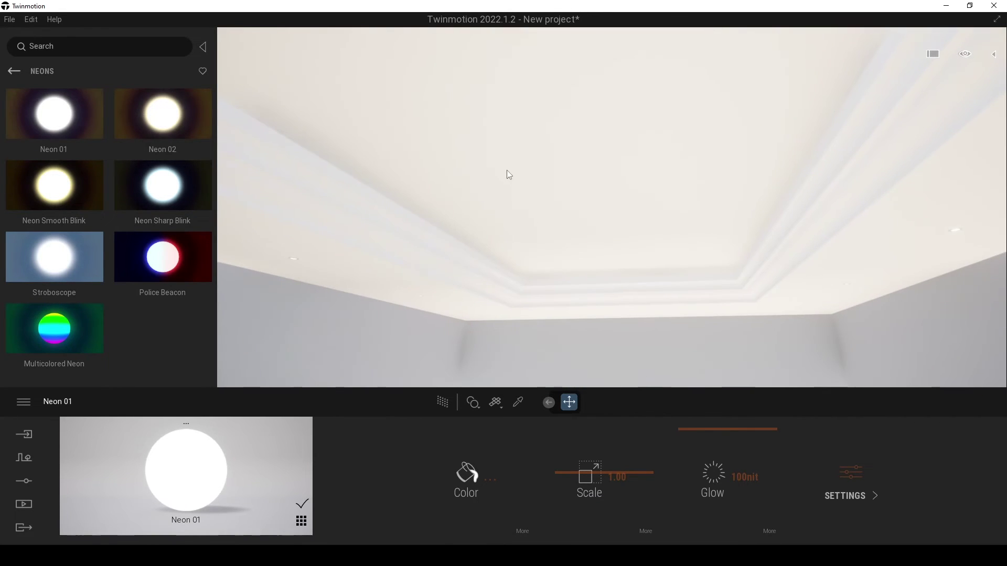
pyautogui.moveTo(508, 173); pyautogui.dragTo(446, 184, button='right')
pyautogui.scroll(5, 611, 207)
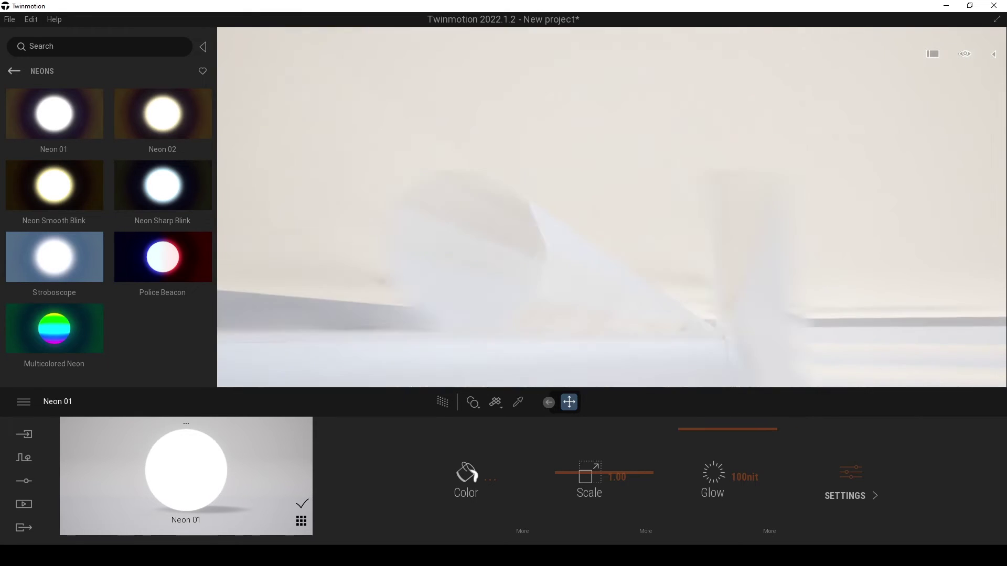
pyautogui.moveTo(611, 207); pyautogui.dragTo(659, 252, button='right')
pyautogui.scroll(3, 612, 207)
pyautogui.scroll(-3, 611, 207)
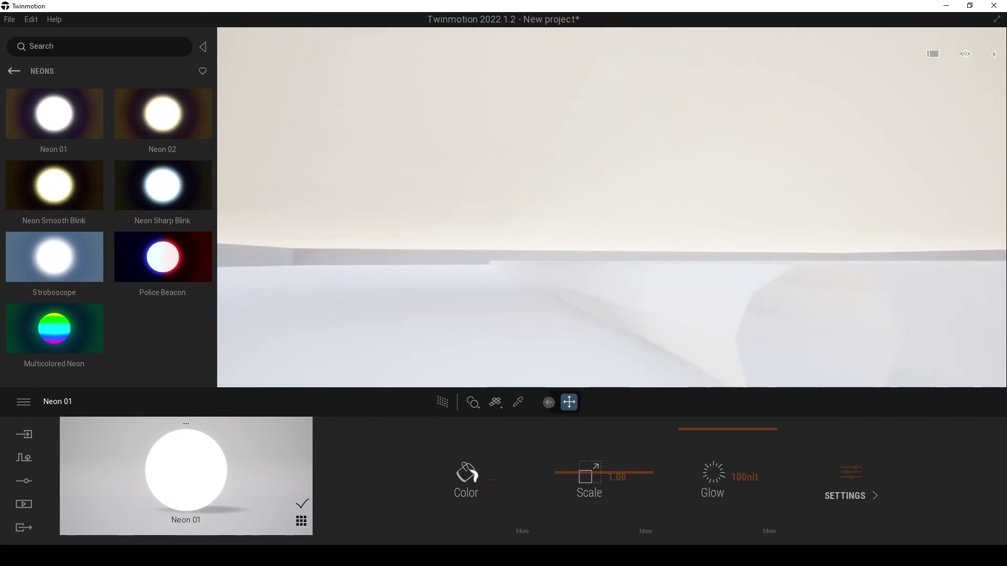
pyautogui.moveTo(36, 118); pyautogui.dragTo(729, 279)
# - Return the camera to the room and preview the cove and recessed lighting with the Path Tracer from both directions
pyautogui.moveTo(729, 279); pyautogui.dragTo(840, 252, button='right')
pyautogui.scroll(-5, 611, 207)
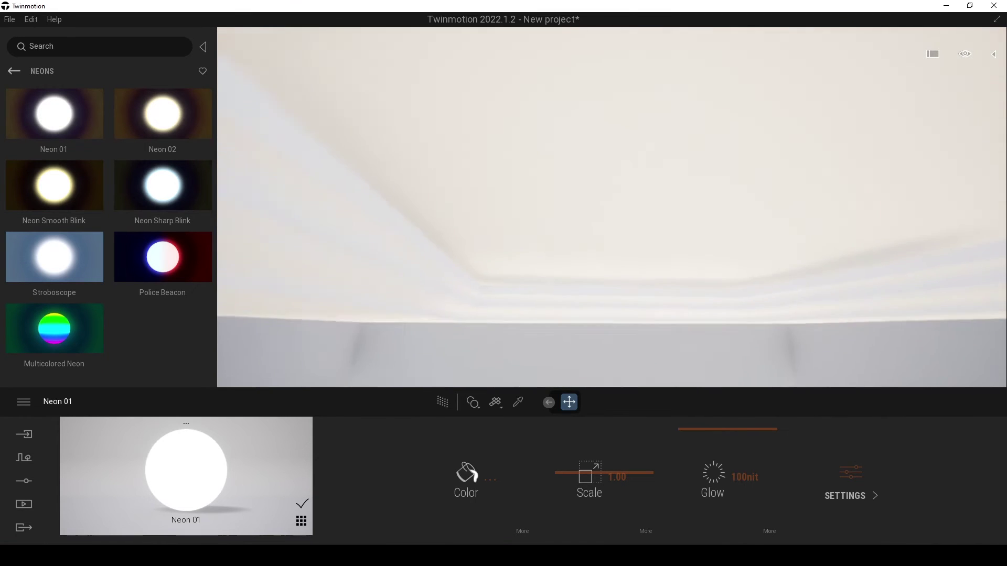
pyautogui.moveTo(611, 207); pyautogui.dragTo(787, 207, button='right')
pyautogui.scroll(-3, 611, 208)
pyautogui.scroll(-4, 611, 207)
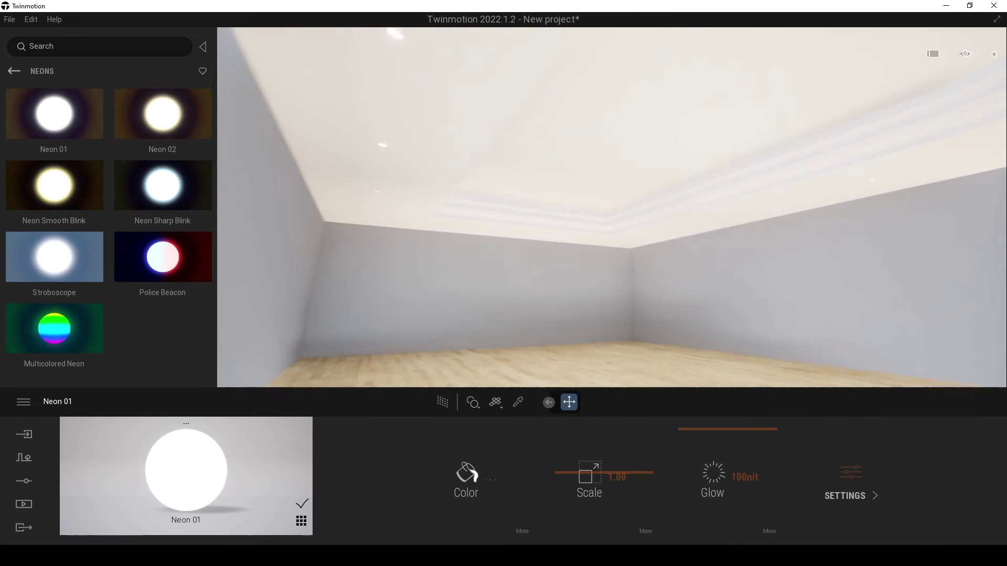
pyautogui.scroll(3, 566, 272)
pyautogui.moveTo(440, 272); pyautogui.dragTo(787, 272, button='right')
pyautogui.scroll(-4, 611, 207)
pyautogui.moveTo(611, 207); pyautogui.dragTo(530, 236, button='right')
pyautogui.scroll(-1, 375, 131)
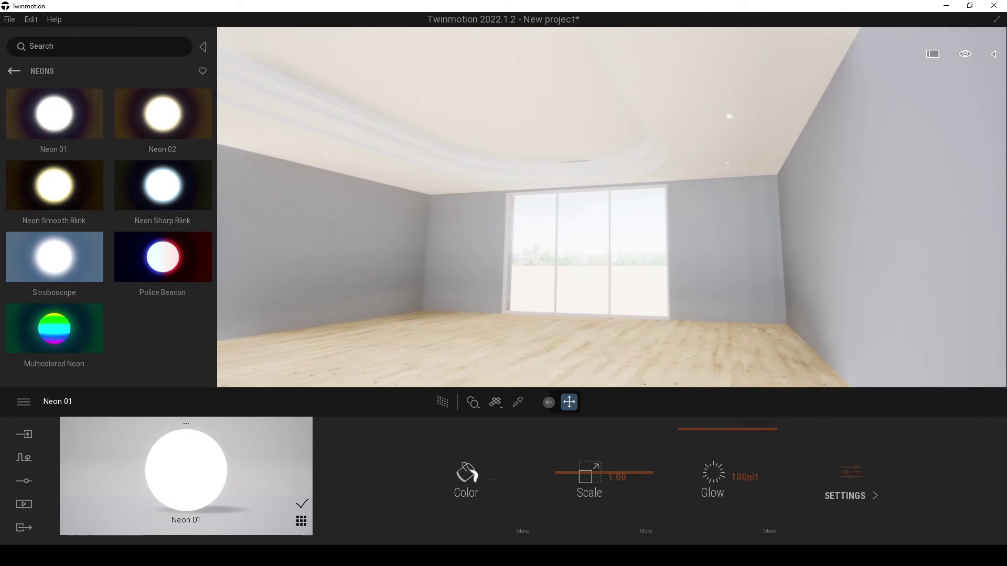
pyautogui.scroll(1, 376, 131)
pyautogui.scroll(-1, 376, 131)
pyautogui.scroll(1, 375, 131)
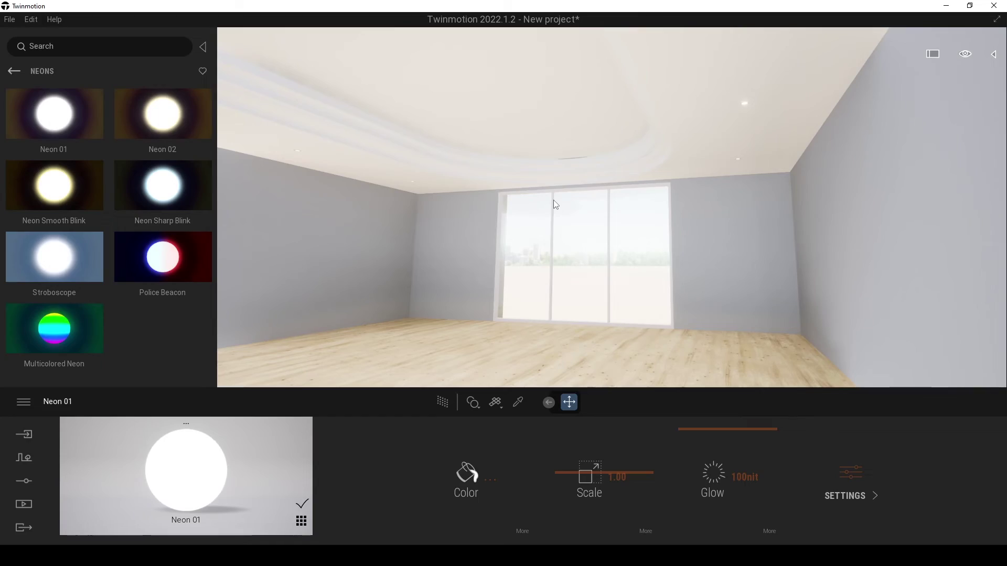
pyautogui.click(443, 402)
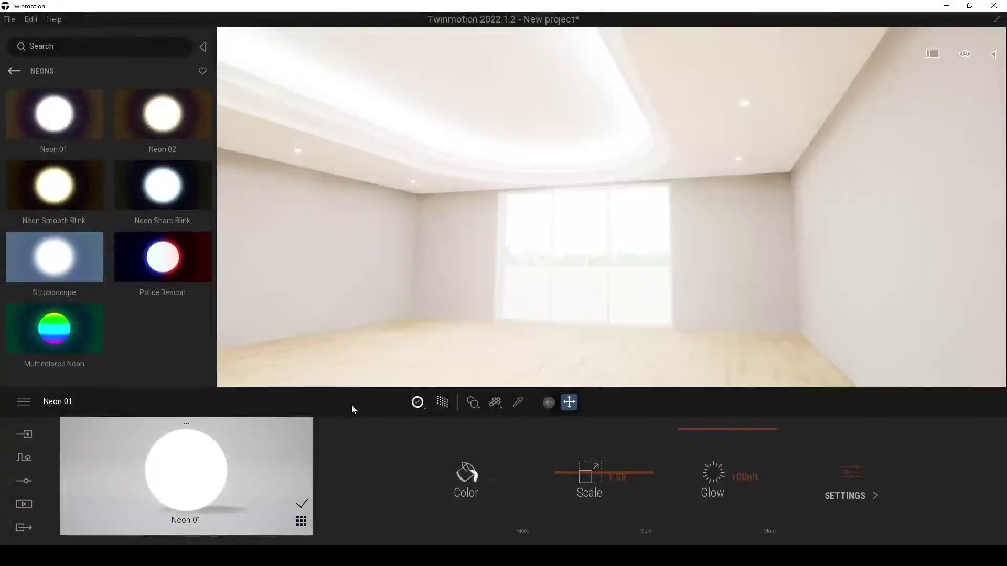
pyautogui.moveTo(746, 247)
pyautogui.mouseDown(button='right')
pyautogui.moveTo(503, 249)
pyautogui.moveTo(388, 320)
pyautogui.moveTo(388, 257)
pyautogui.moveTo(375, 231)
pyautogui.moveTo(415, 250)
pyautogui.moveTo(558, 246)
pyautogui.moveTo(511, 265)
pyautogui.moveTo(545, 229)
pyautogui.moveTo(525, 201)
pyautogui.mouseUp(button='right')
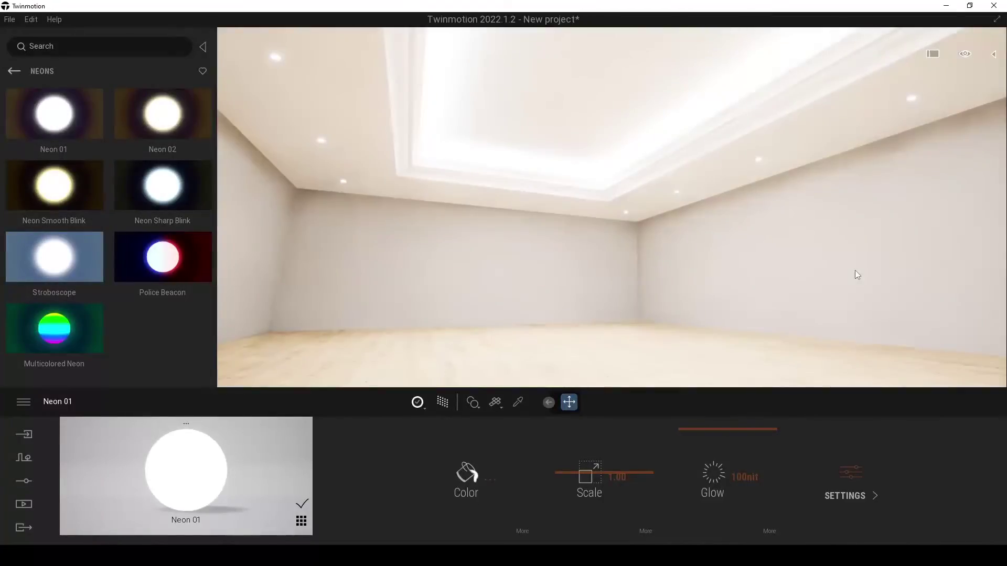
# - Lower the Neon 01 material's glow to near its minimum and pick the material of a recessed ceiling lamp
pyautogui.click(693, 433)
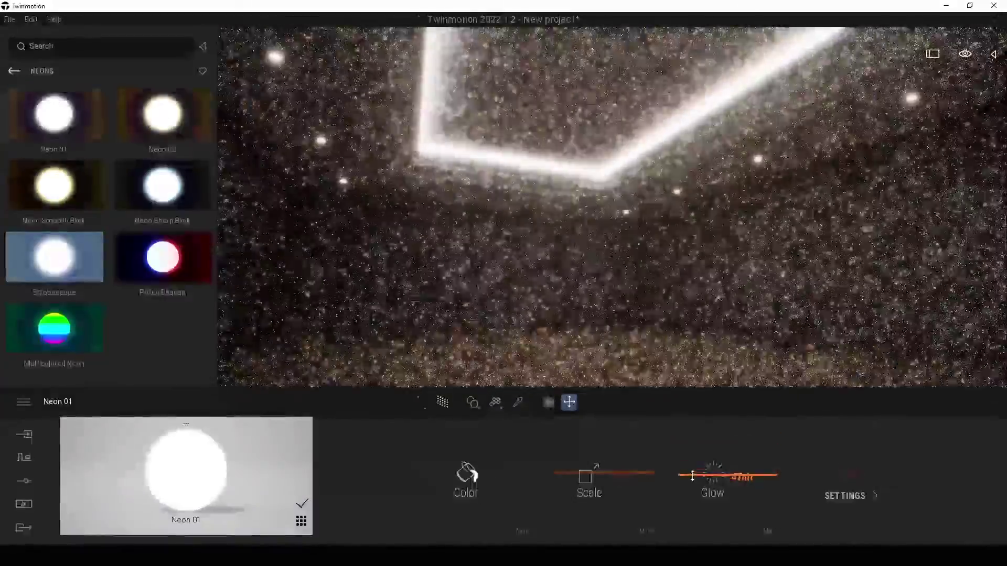
pyautogui.moveTo(692, 476); pyautogui.dragTo(693, 514)
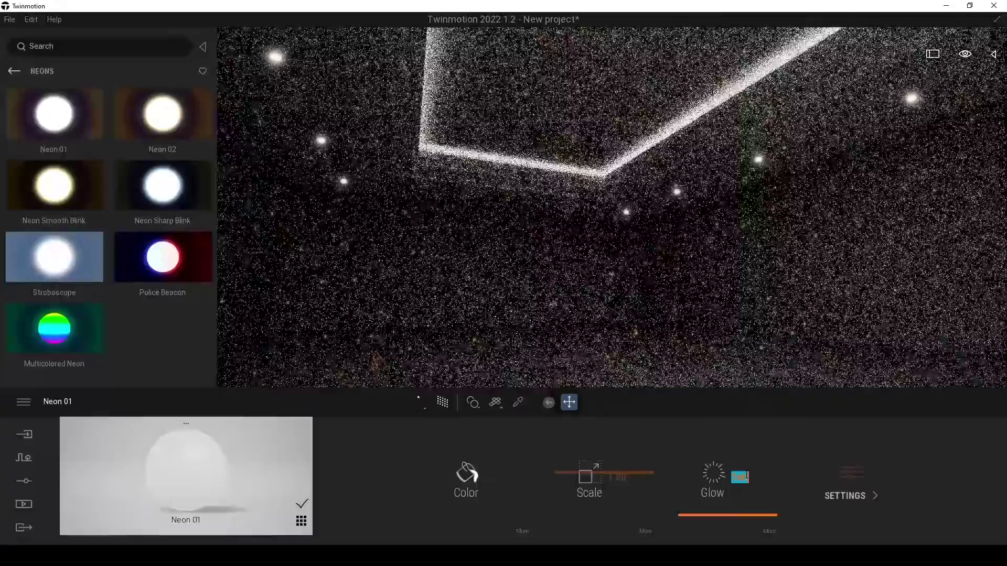
pyautogui.click(517, 402)
pyautogui.click(280, 55)
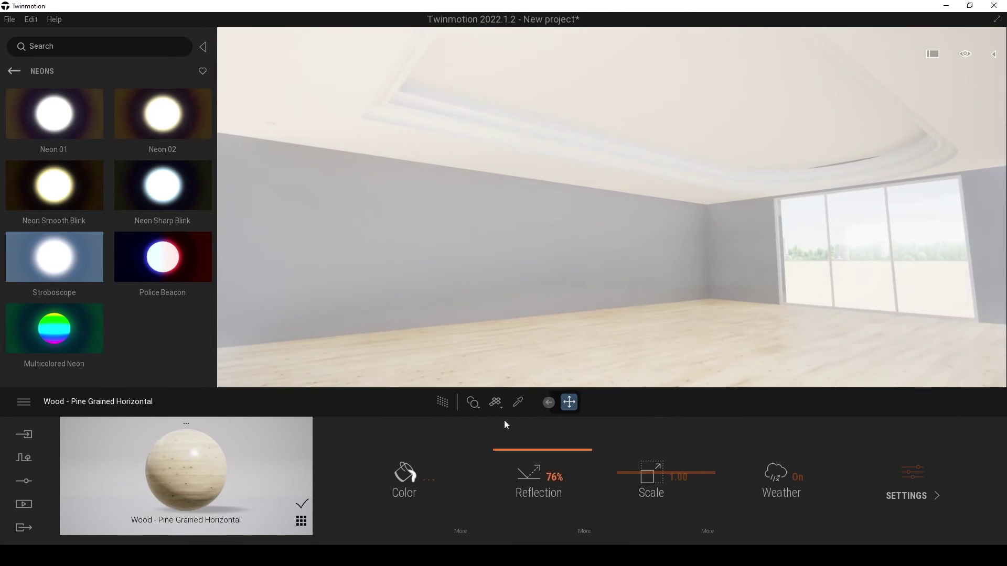
# - Turn on the Path Tracer and set the lighting exposure to 4.09 and the ambient light to 5.00
pyautogui.click(450, 402)
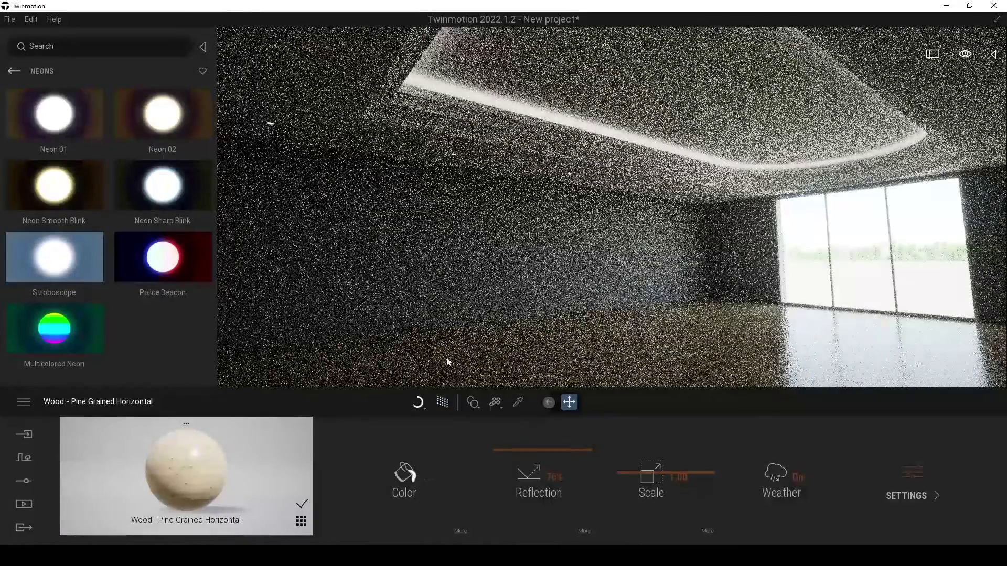
pyautogui.click(23, 459)
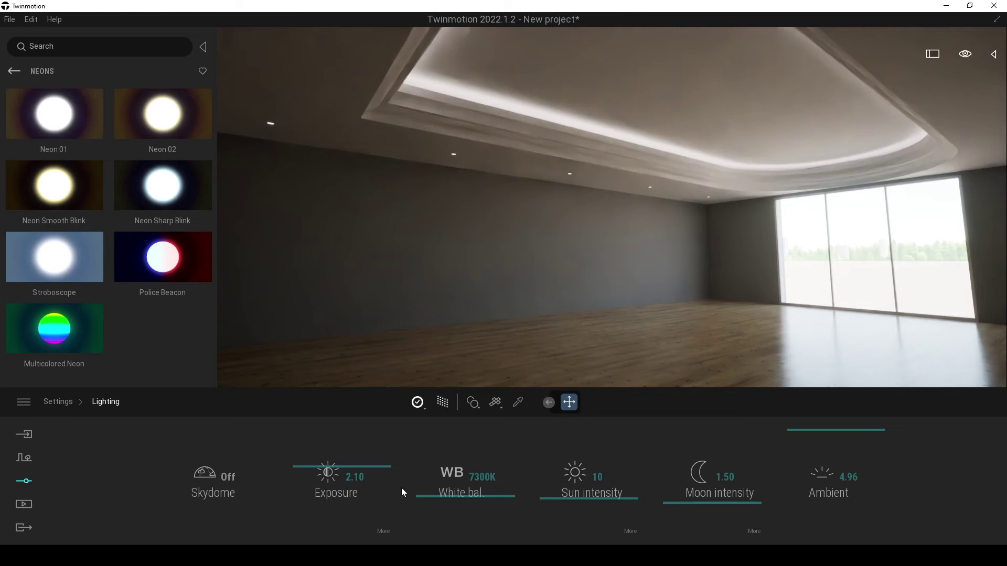
pyautogui.moveTo(336, 471)
pyautogui.mouseDown()
pyautogui.moveTo(326, 448)
pyautogui.moveTo(319, 461)
pyautogui.mouseUp()
pyautogui.moveTo(801, 435); pyautogui.dragTo(800, 387)
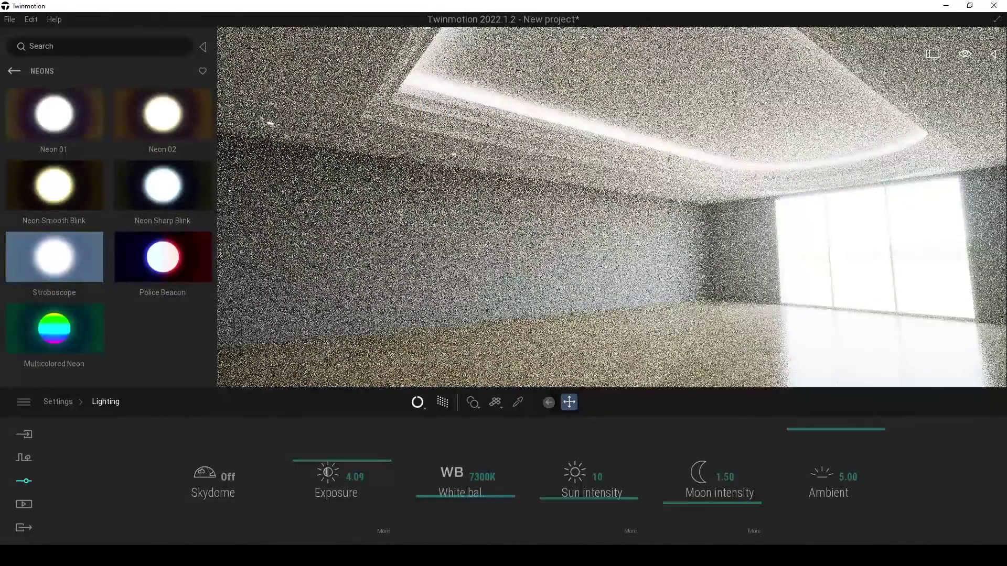